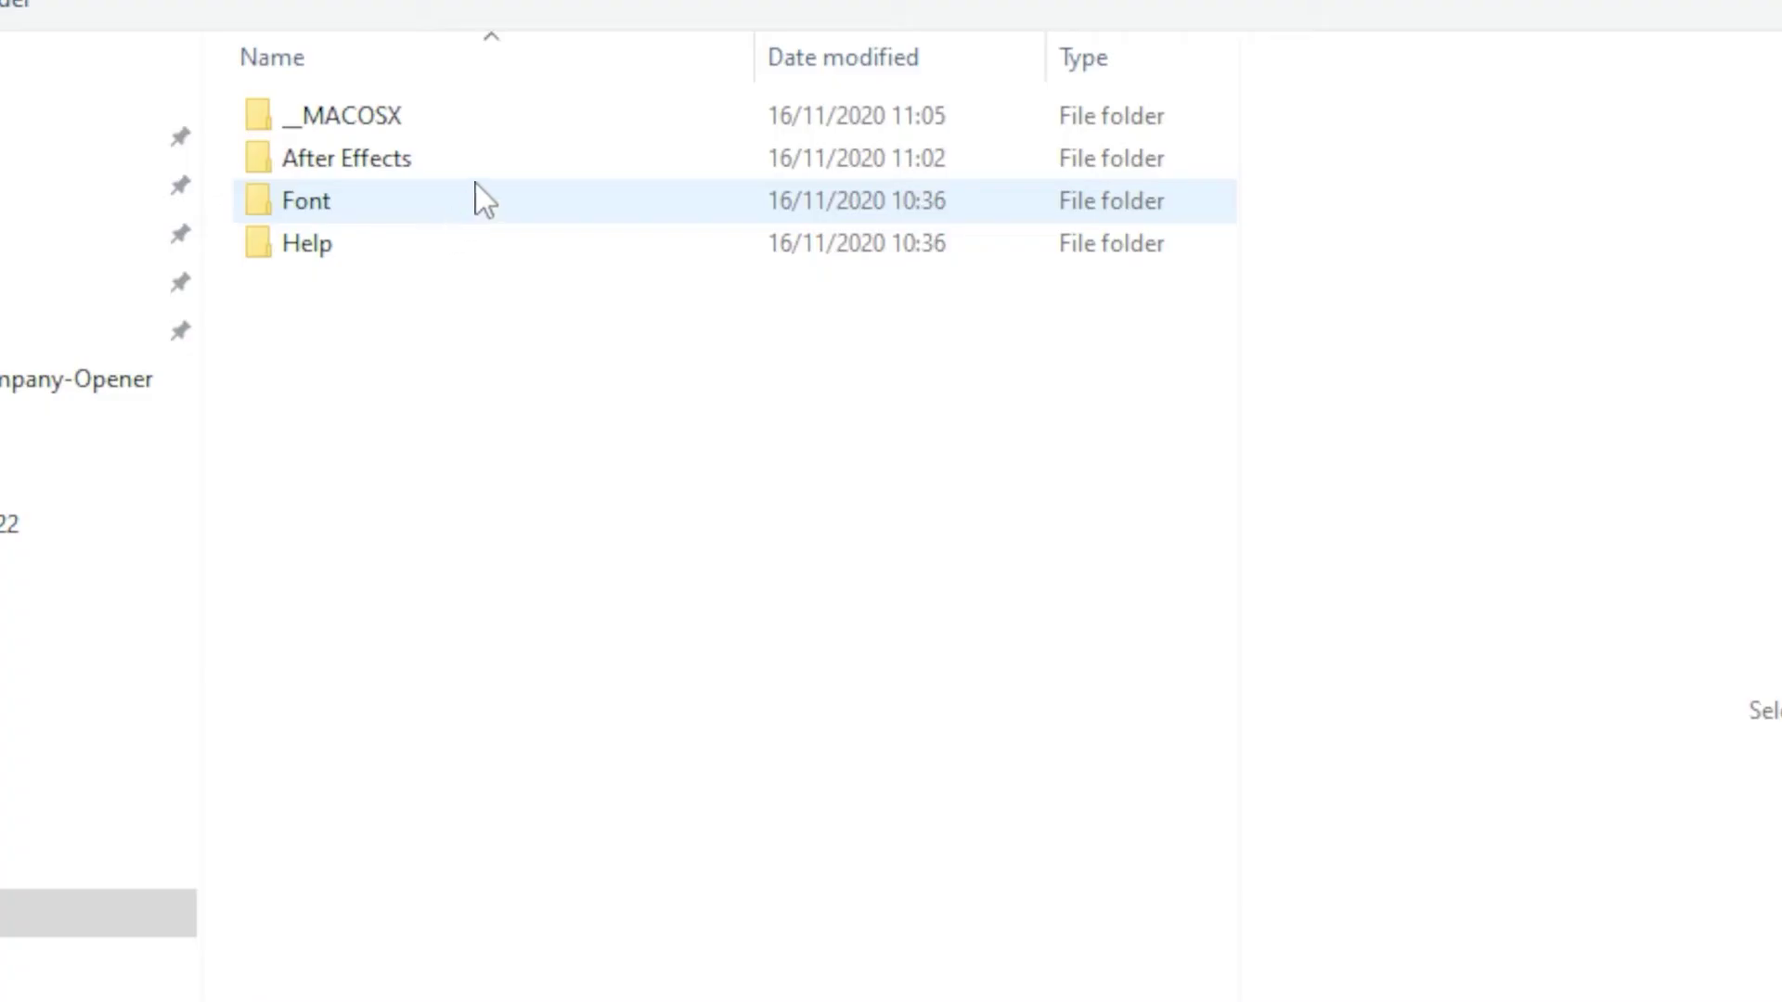
Open the TikTok Intro (Vertical) project from the template's After Effects (Vertical) folder
{"action": "double_click", "coordinate": [476, 177]}
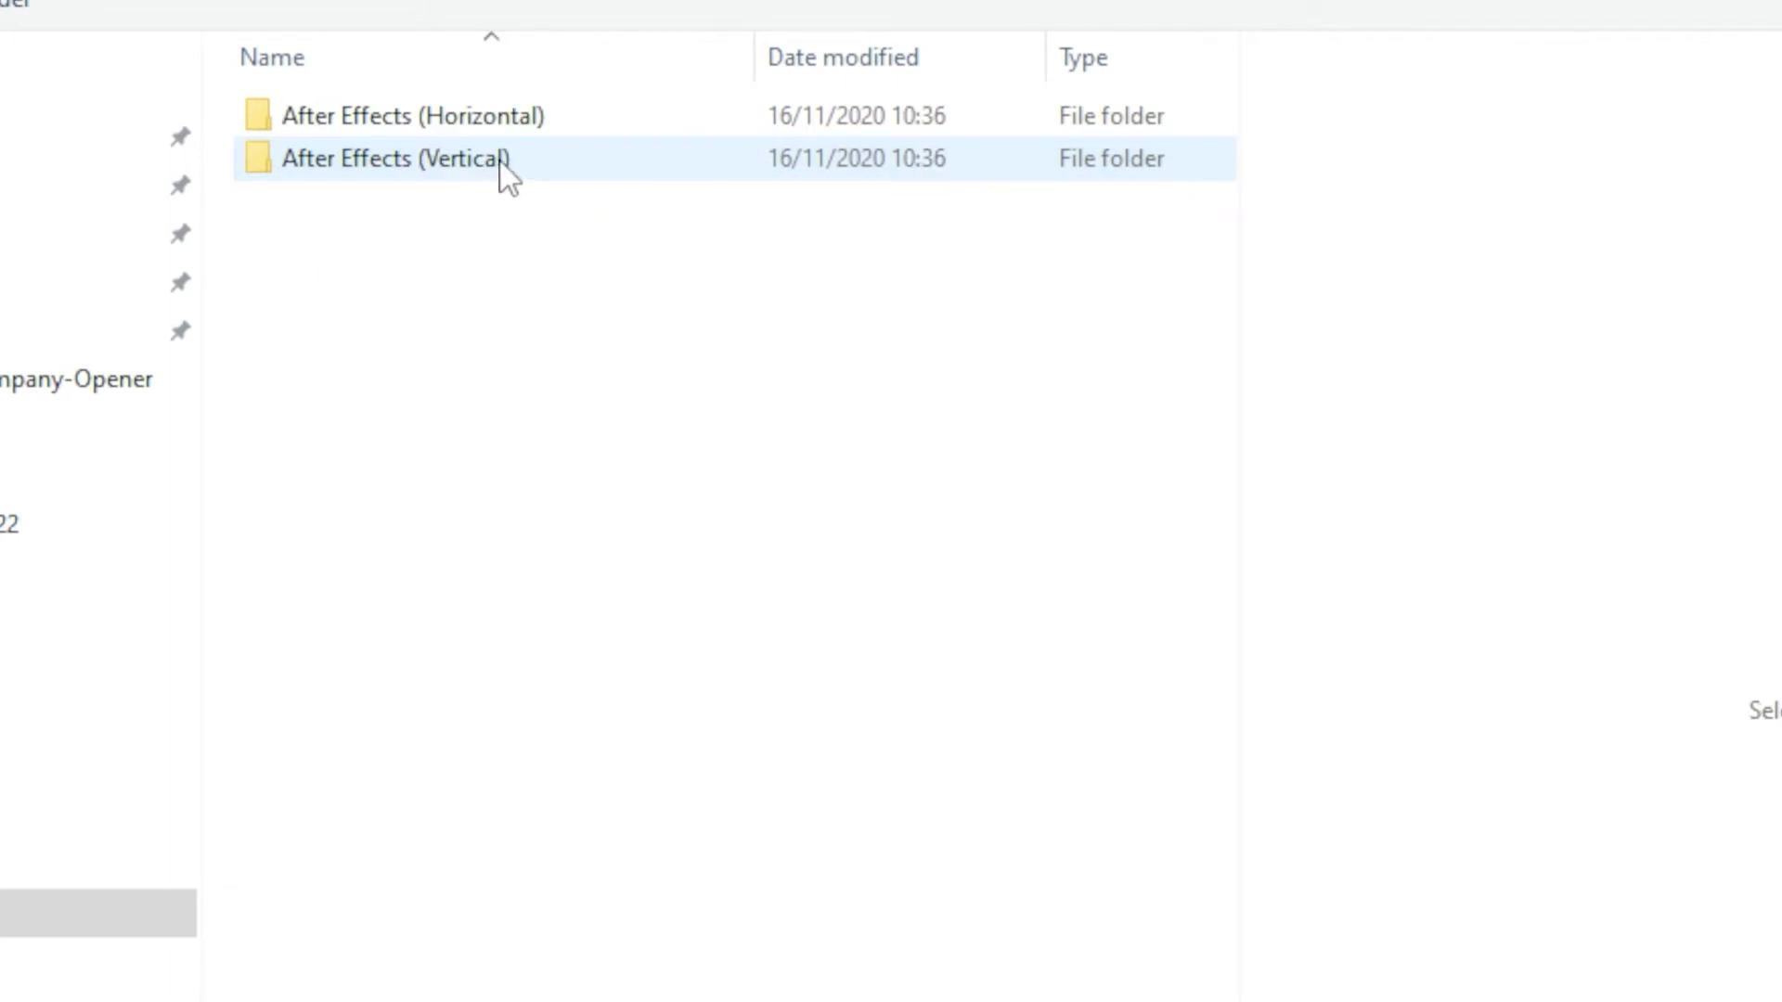
{"action": "mouse_move", "coordinate": [502, 163]}
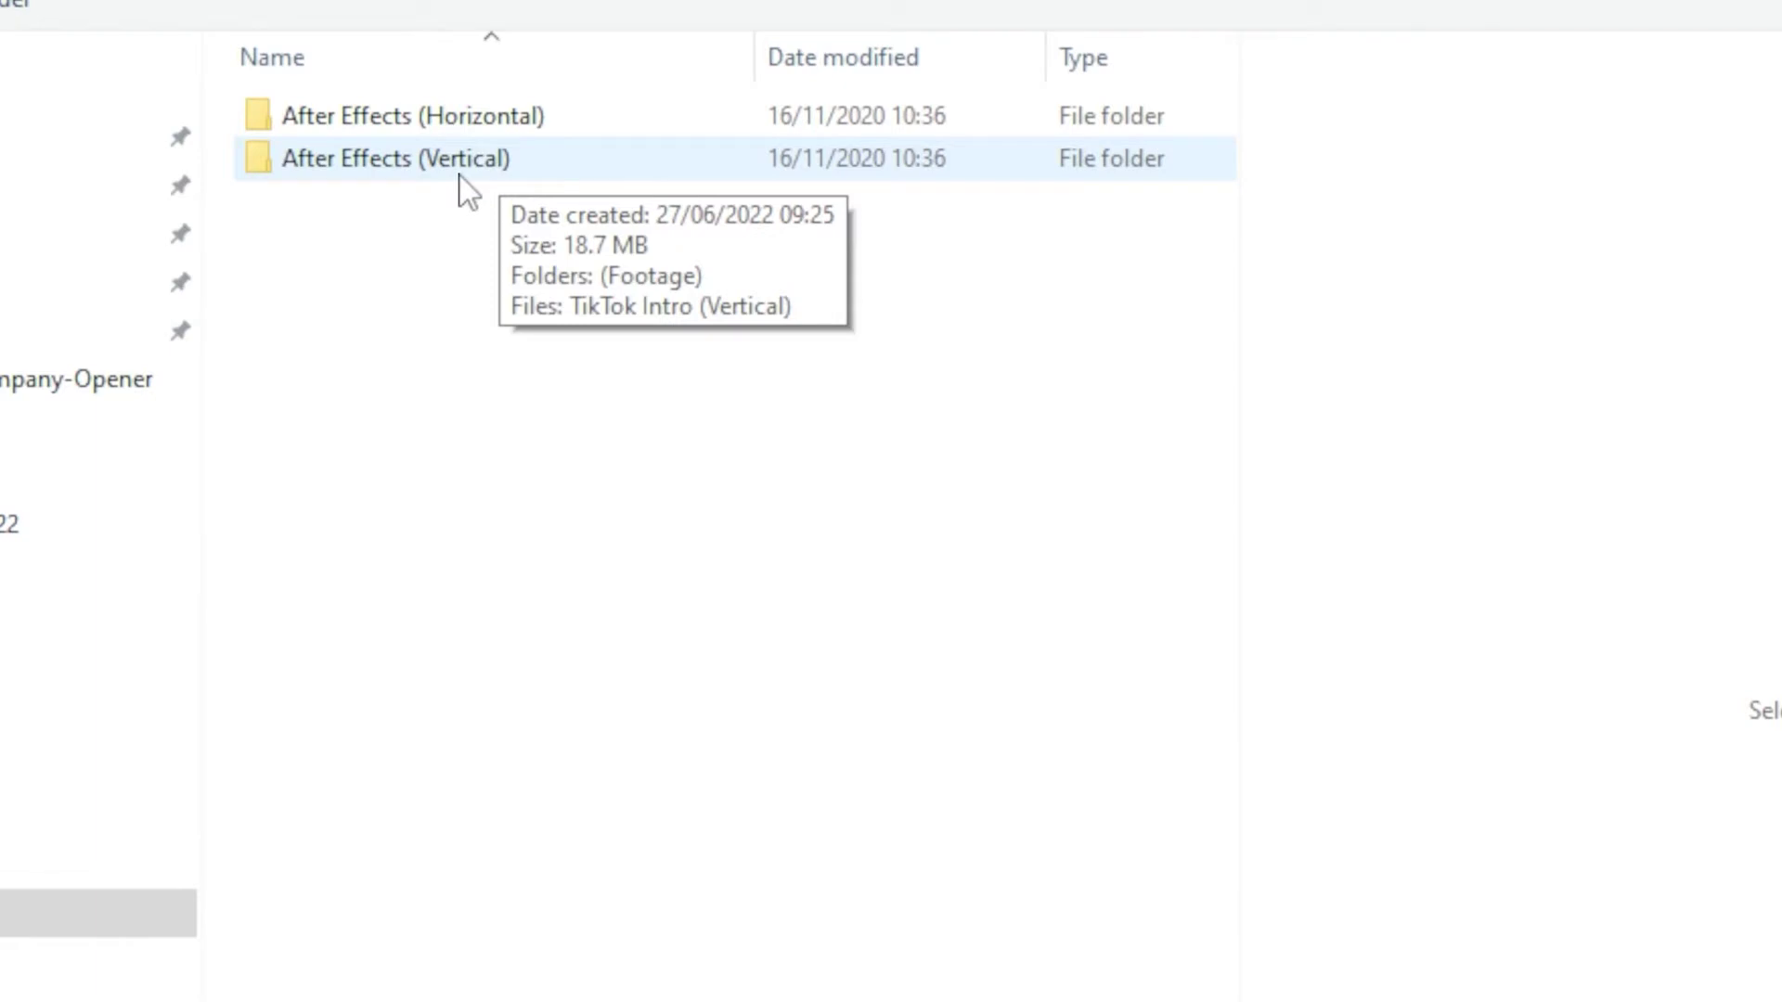
{"action": "double_click", "coordinate": [459, 175]}
{"action": "double_click", "coordinate": [481, 171]}
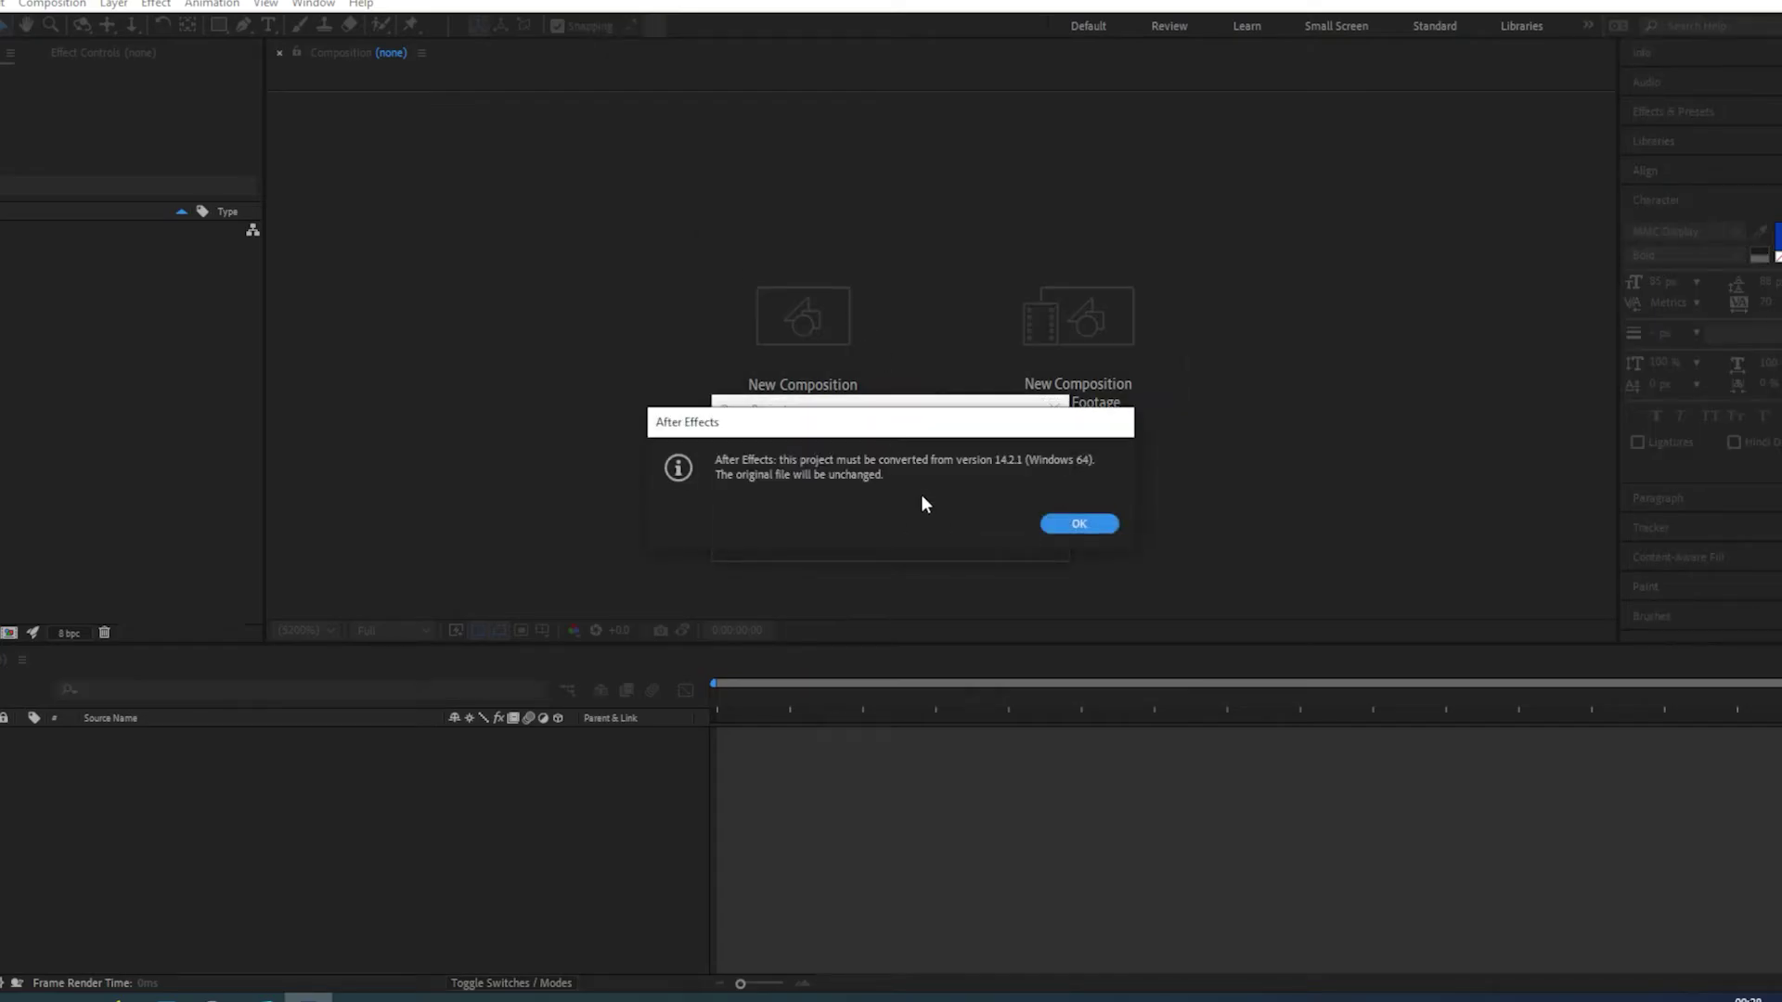
Accept the project conversion, expand 01. Edit Comps and its Images folder, and collapse 02. Final Comp and 03. Other
{"action": "left_click", "coordinate": [1072, 526]}
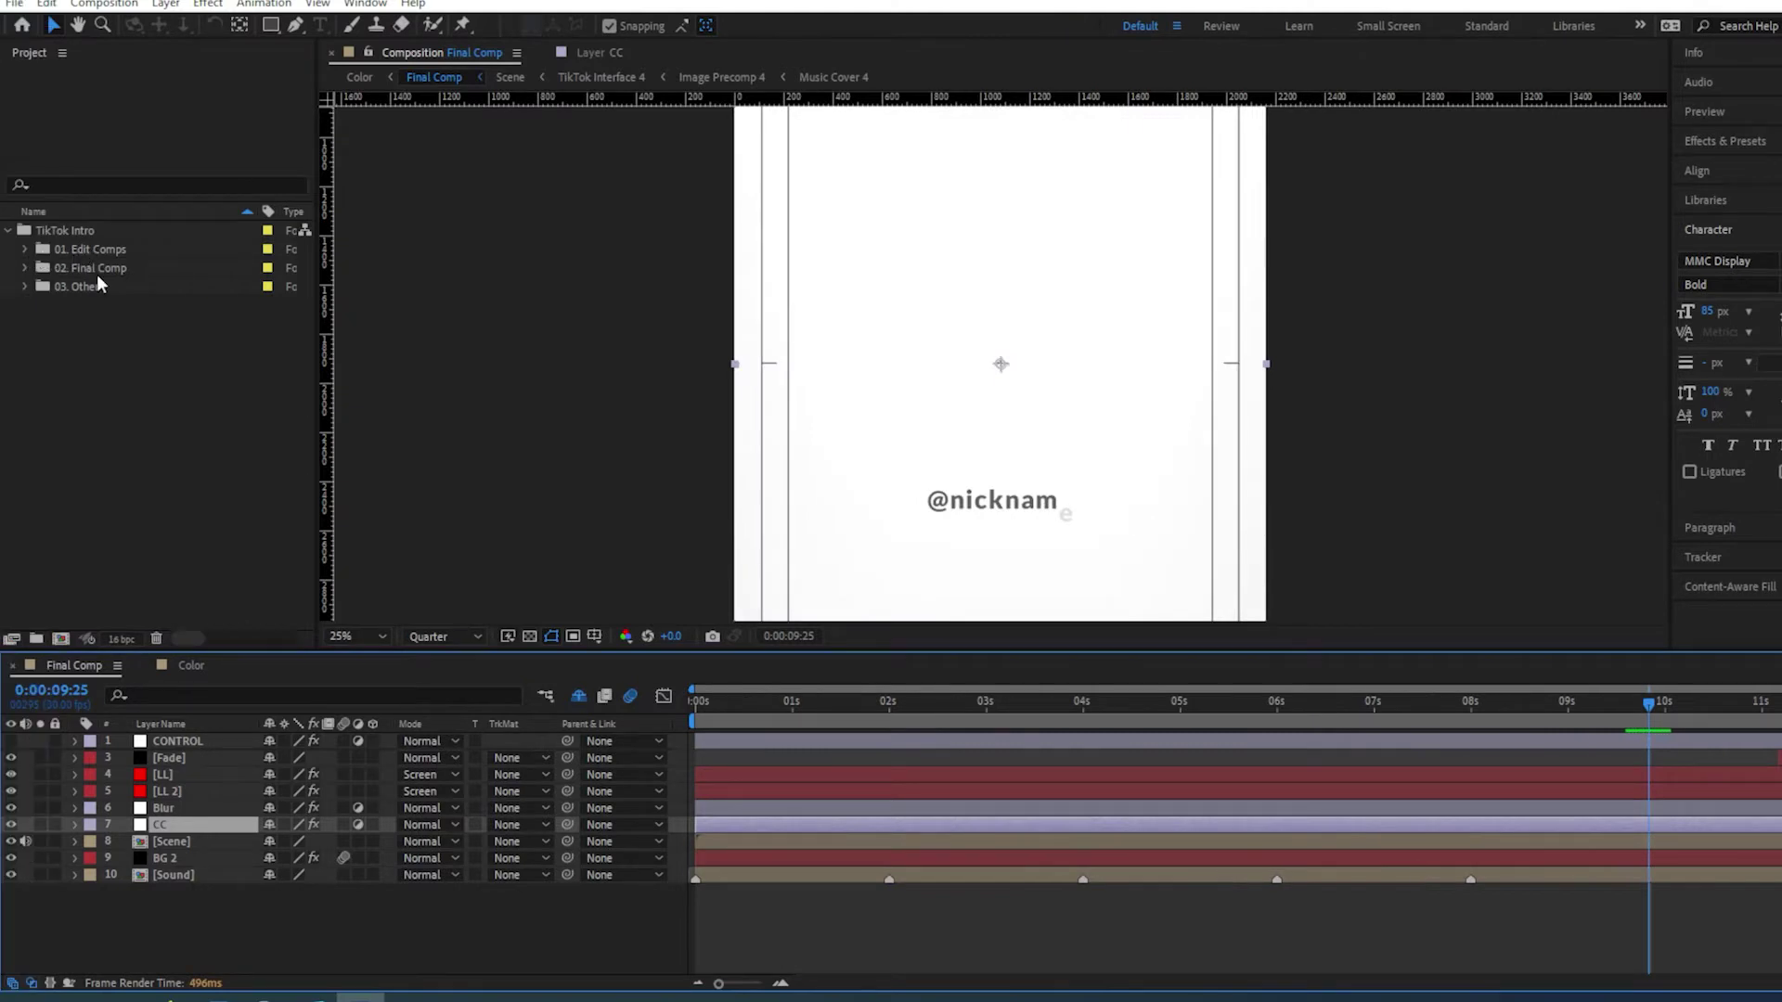
{"action": "left_click", "coordinate": [26, 286]}
{"action": "left_click", "coordinate": [25, 269]}
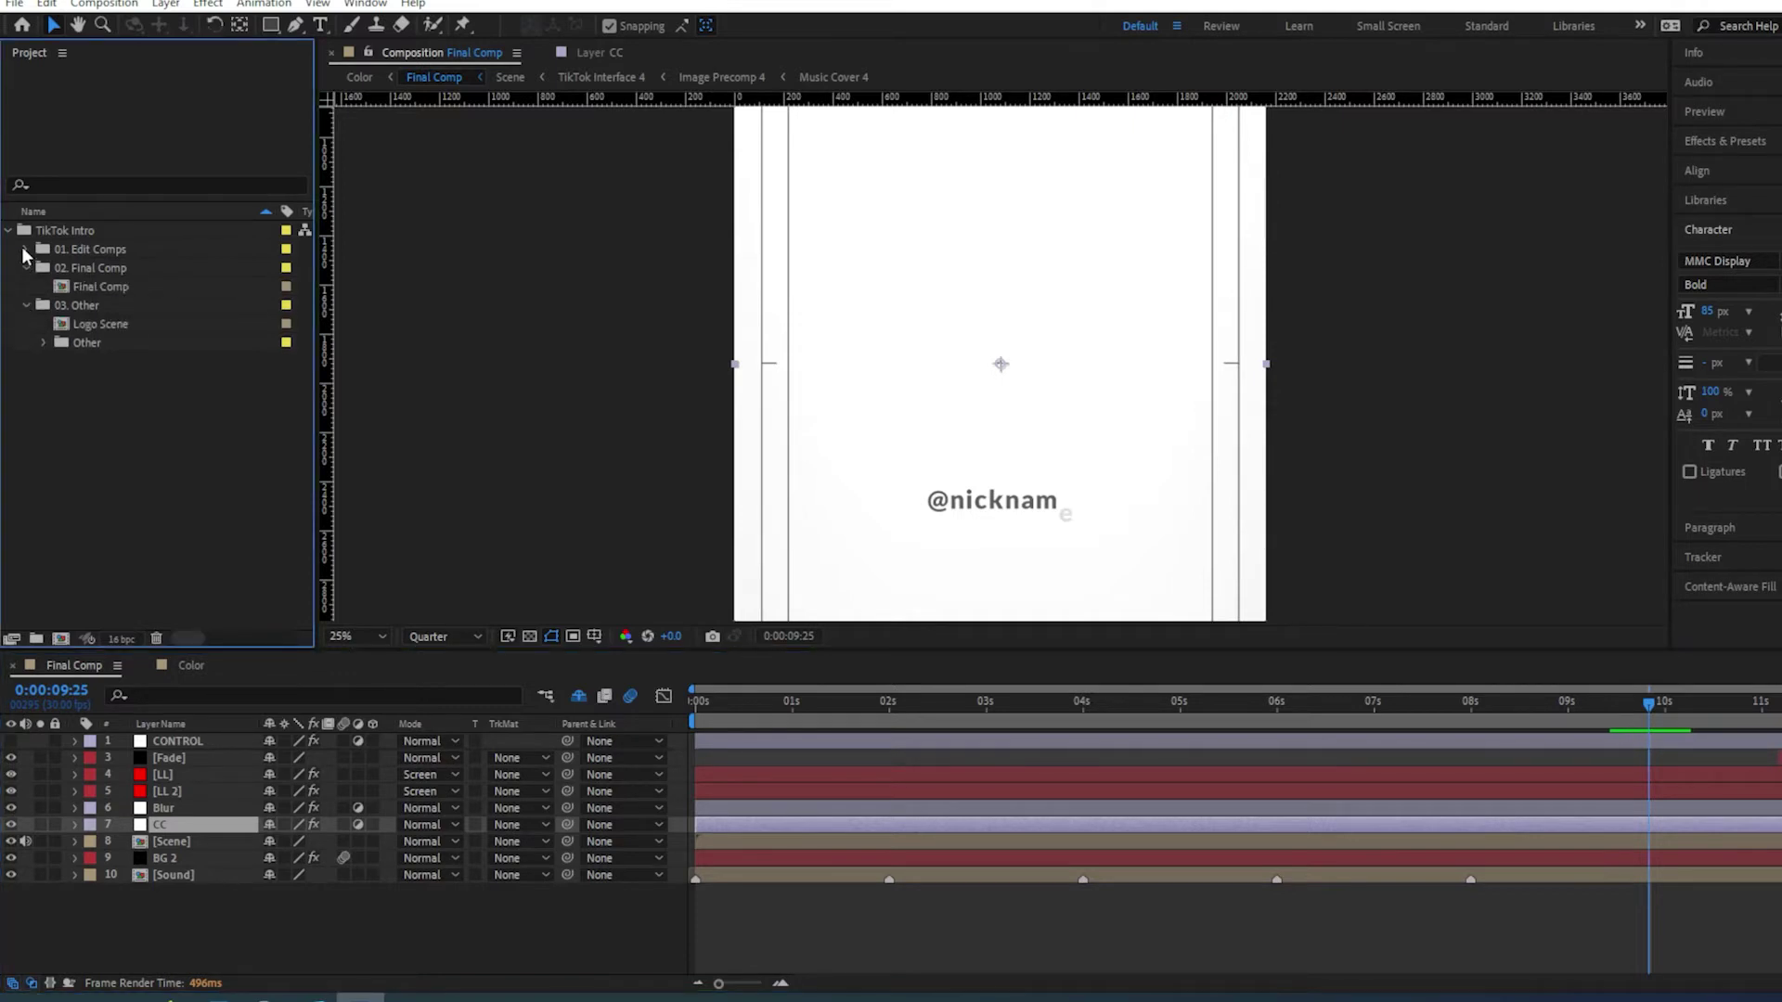
{"action": "left_click", "coordinate": [25, 249]}
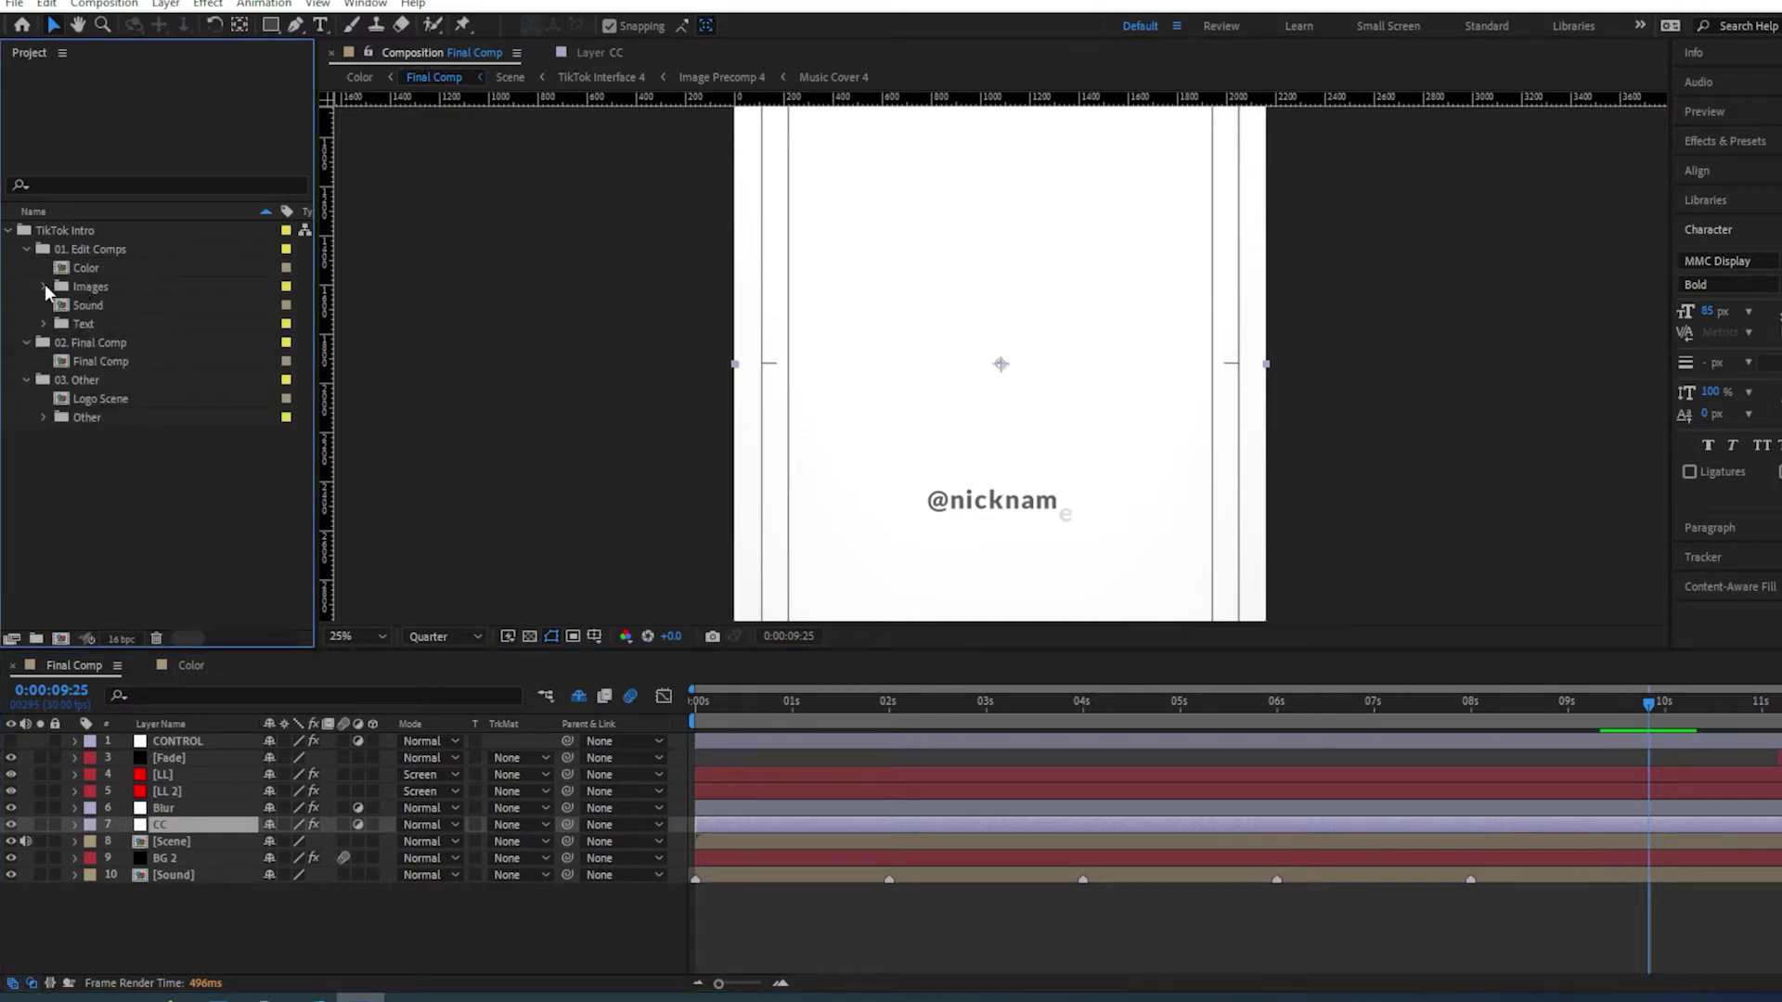
{"action": "left_click", "coordinate": [43, 286]}
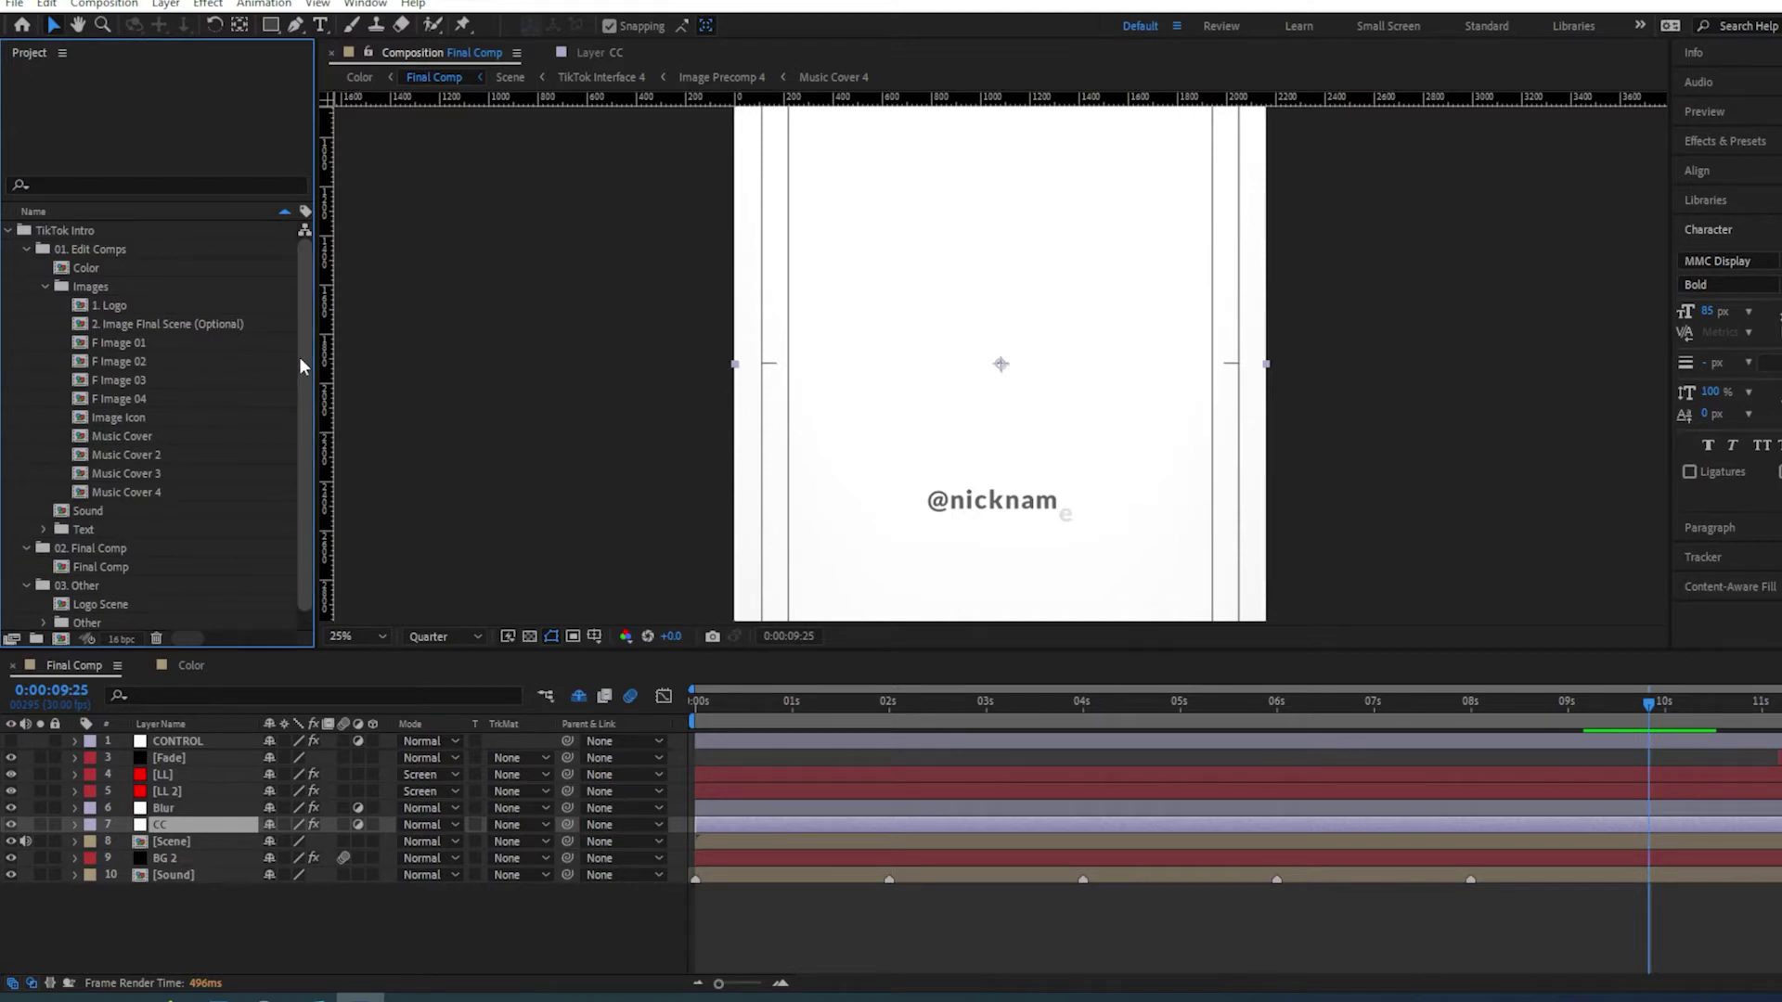
{"action": "scroll", "coordinate": [299, 356], "scroll_direction": "down", "scroll_amount": 1}
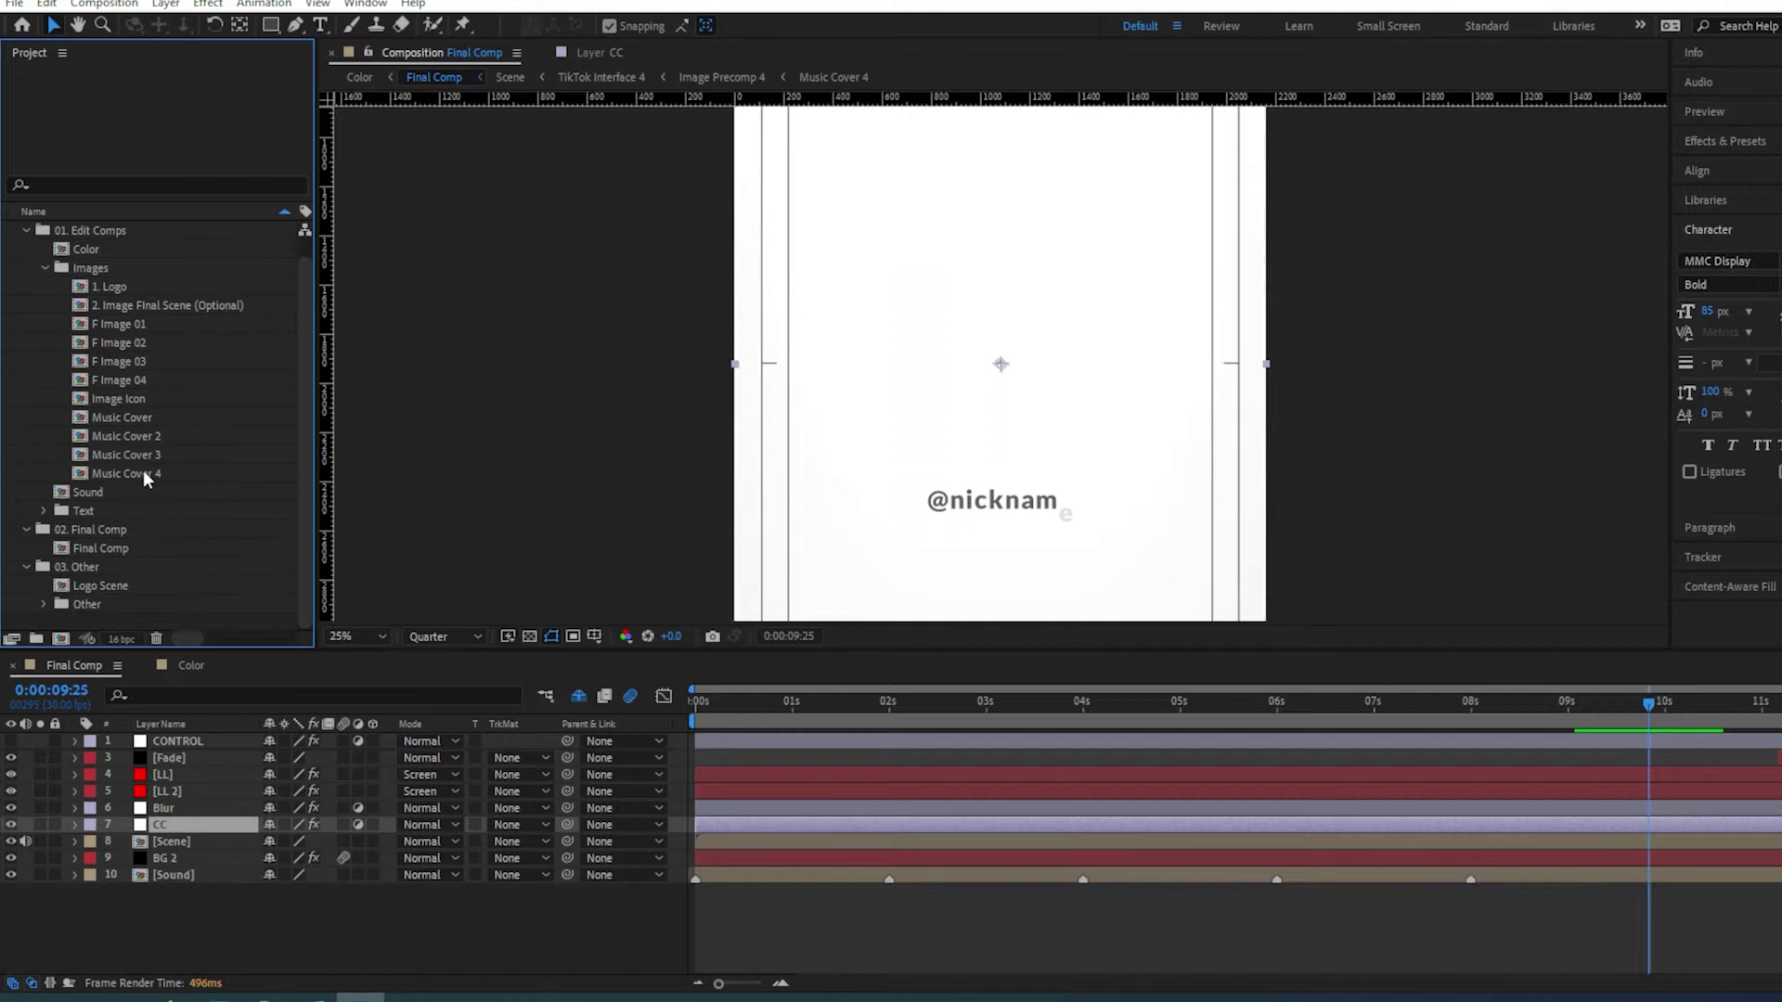
{"action": "left_click", "coordinate": [26, 529]}
{"action": "left_click", "coordinate": [26, 567]}
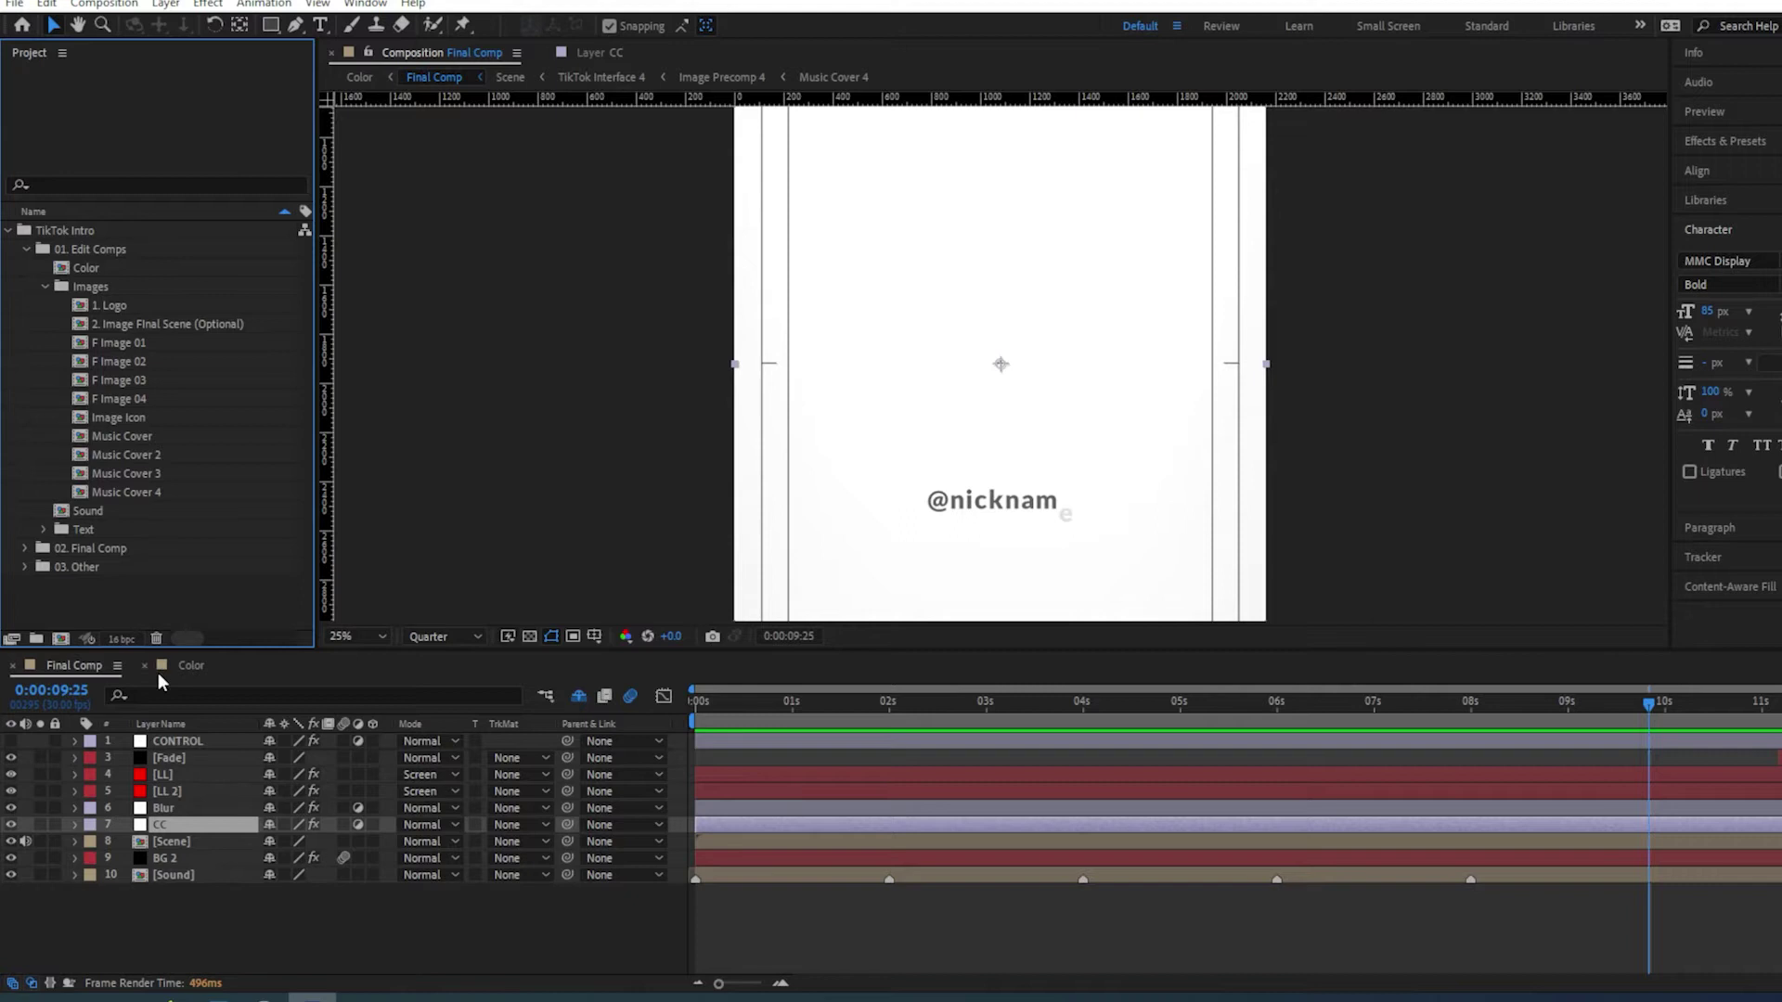
Create a new project folder named Media
{"action": "left_click", "coordinate": [35, 640]}
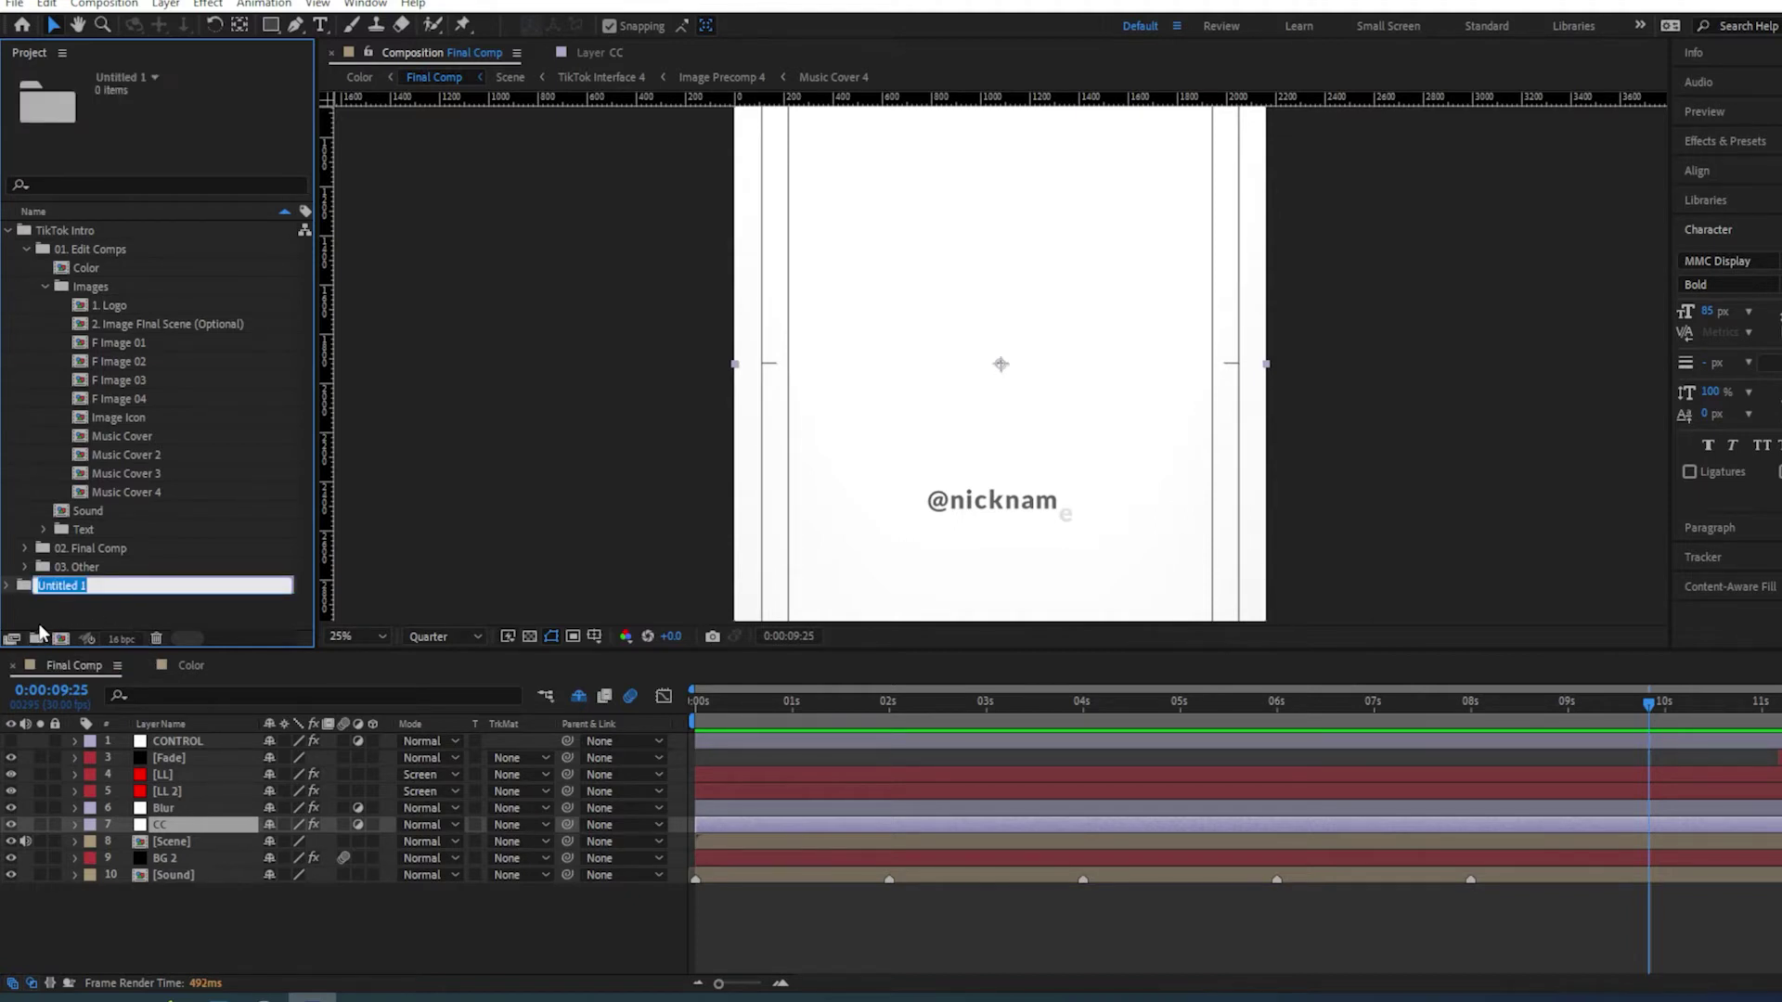
{"action": "type", "text": "Media"}
{"action": "key", "text": "Return"}
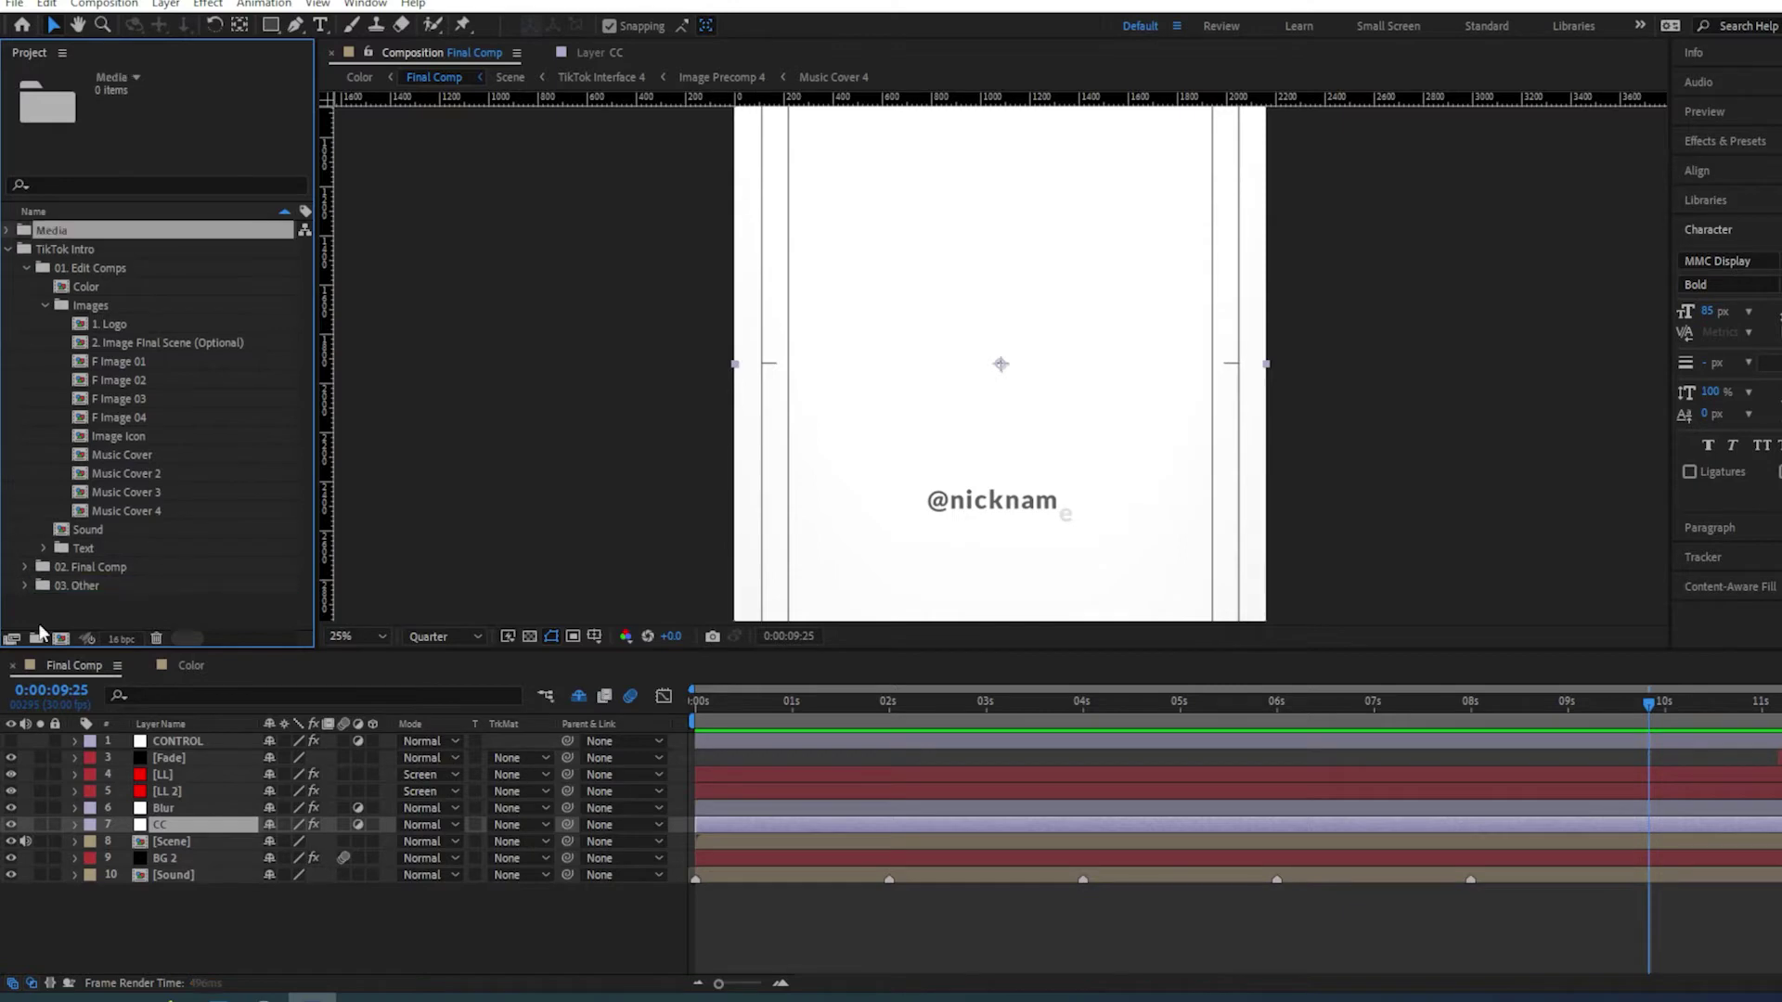
Import the vacation video clips from the Media footage folder into the project
{"action": "double_click", "coordinate": [87, 604]}
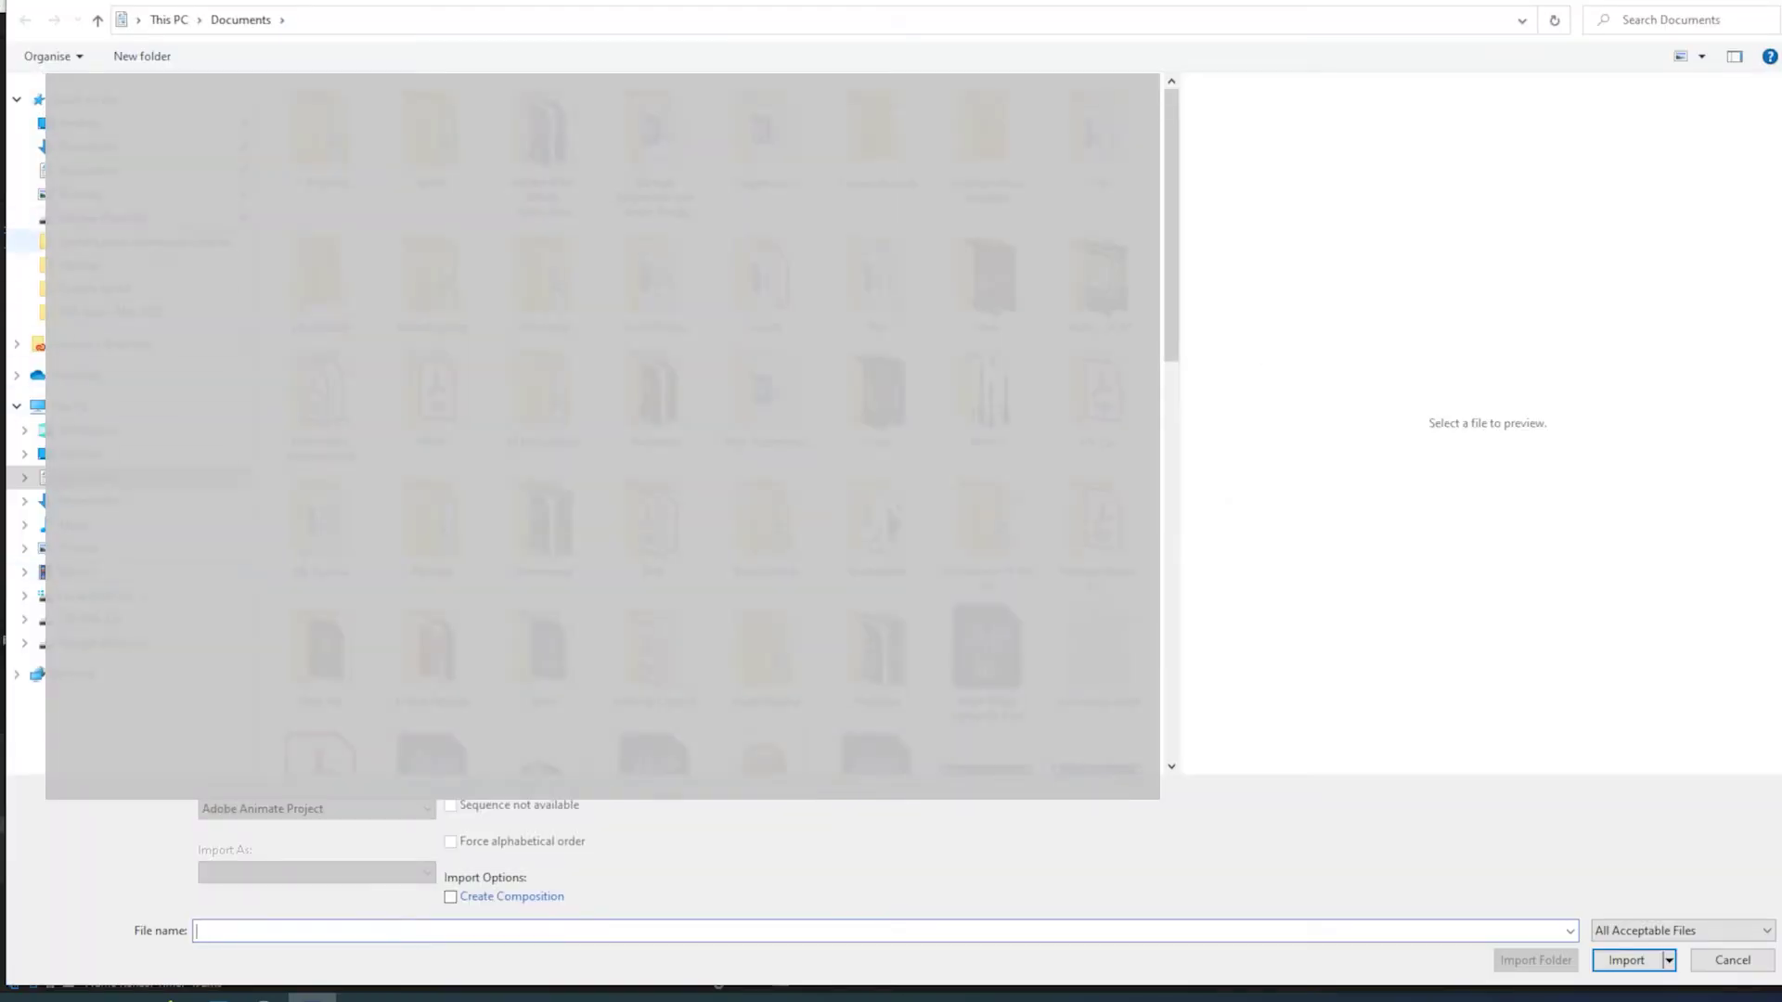
{"action": "left_click", "coordinate": [88, 171]}
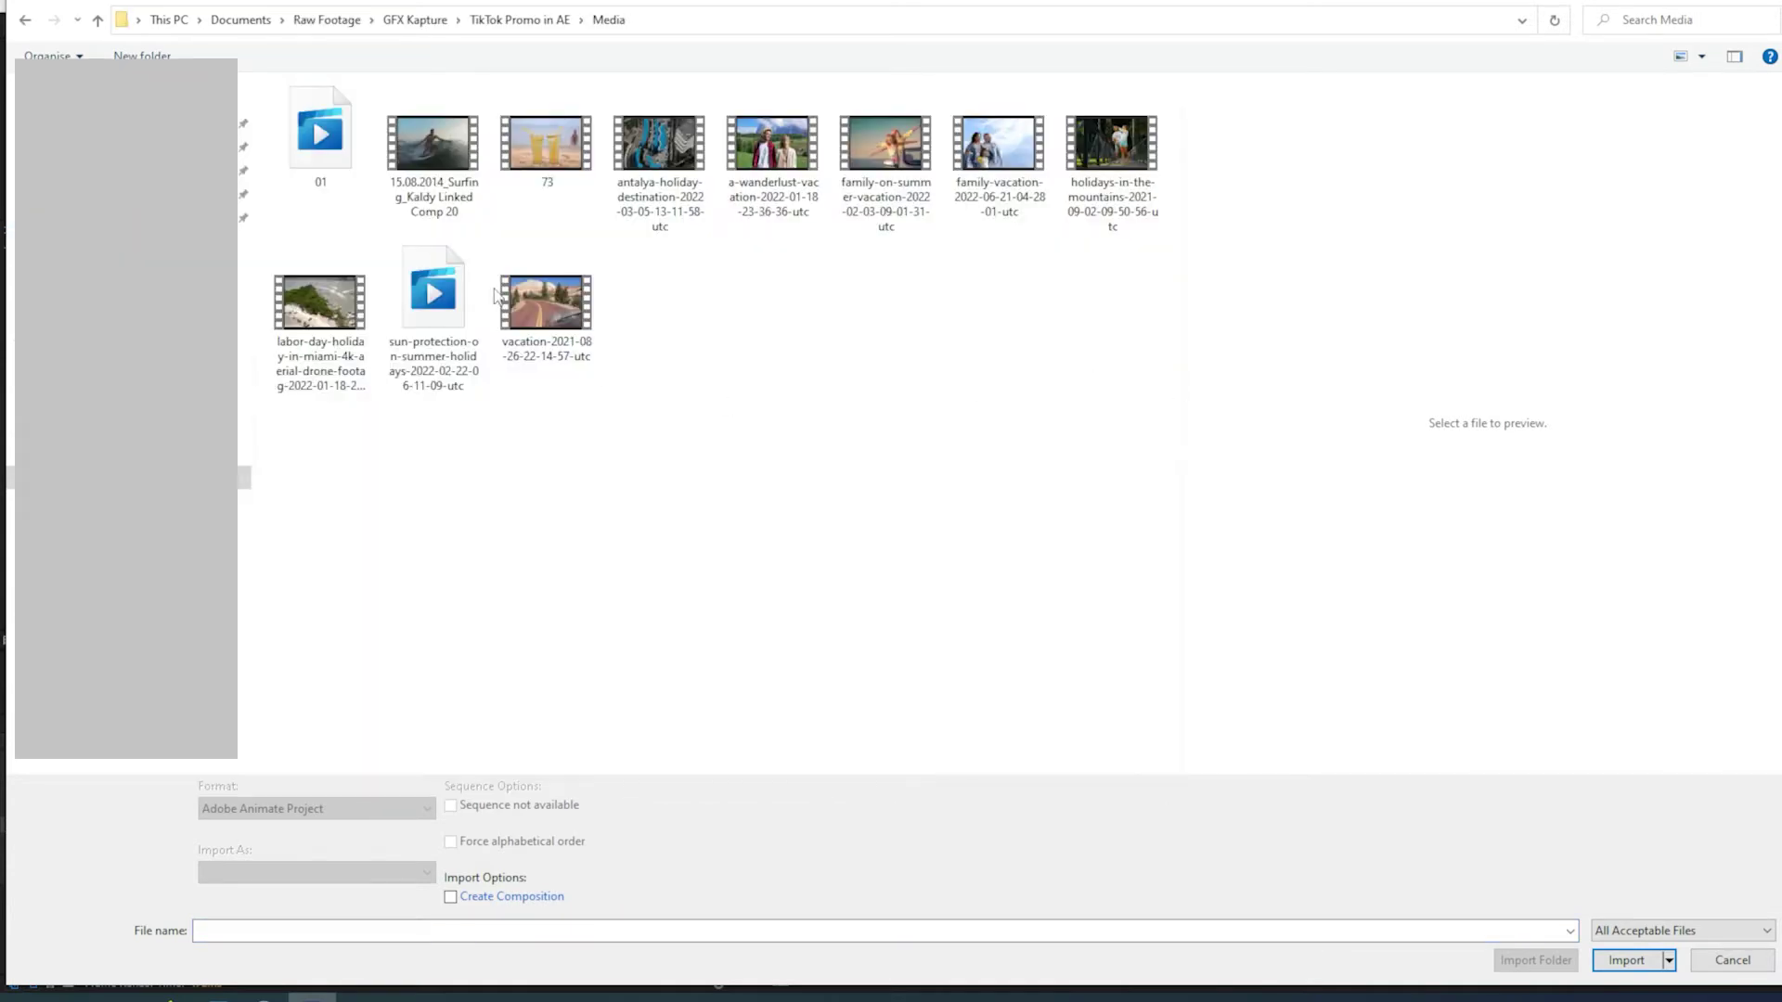
{"action": "left_click_drag", "start_coordinate": [1171, 239], "coordinate": [362, 177]}
{"action": "left_click", "coordinate": [1626, 960]}
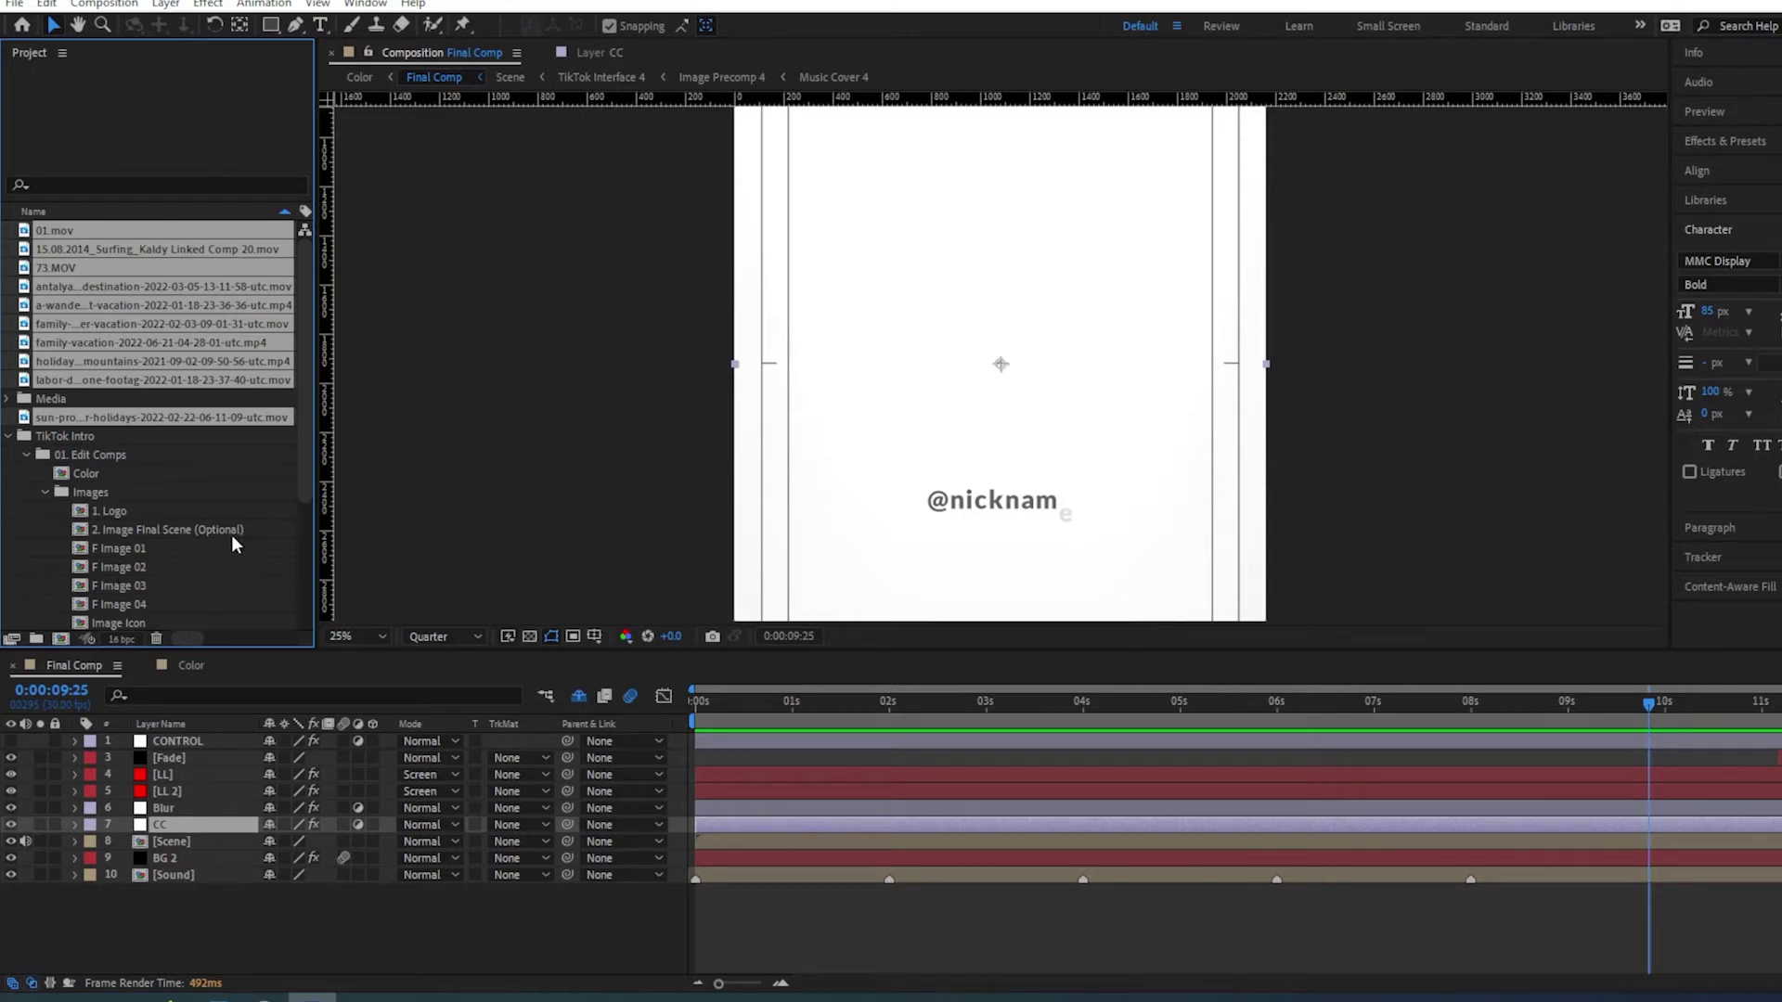
{"action": "left_click_drag", "start_coordinate": [303, 442], "coordinate": [303, 542]}
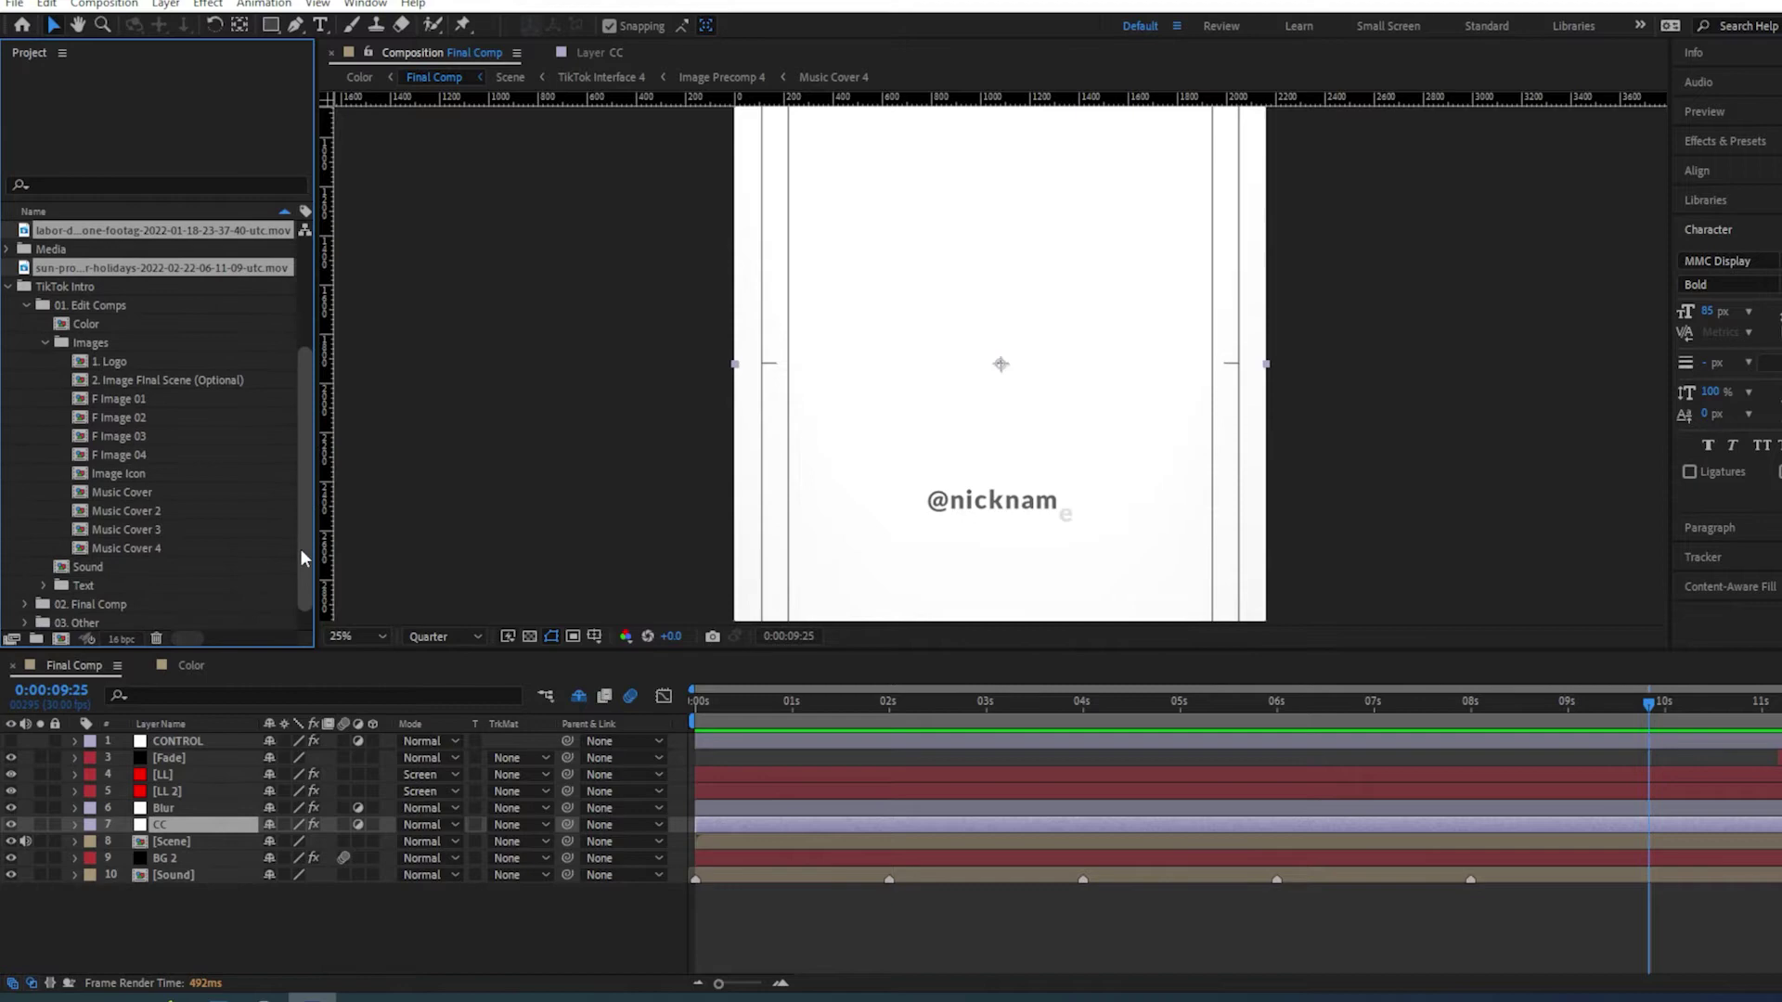
Open the Logo Text composition from the Text folder and move to frame 15
{"action": "left_click", "coordinate": [43, 585]}
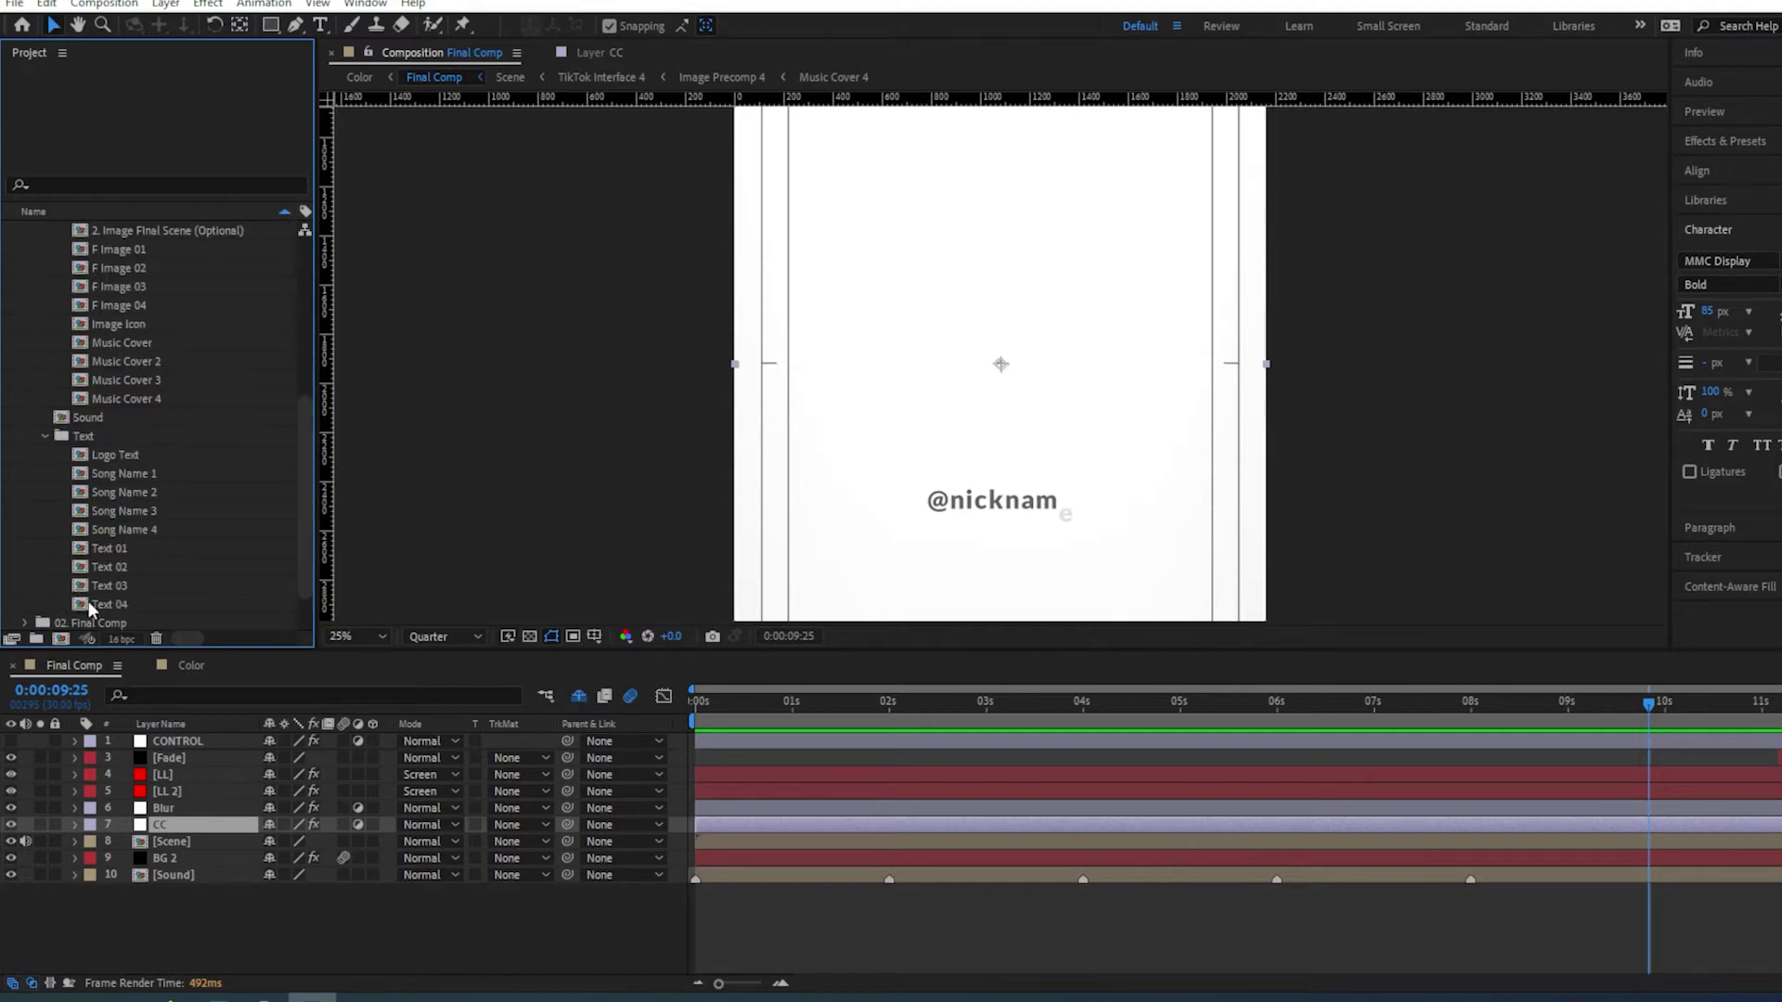
{"action": "double_click", "coordinate": [110, 457]}
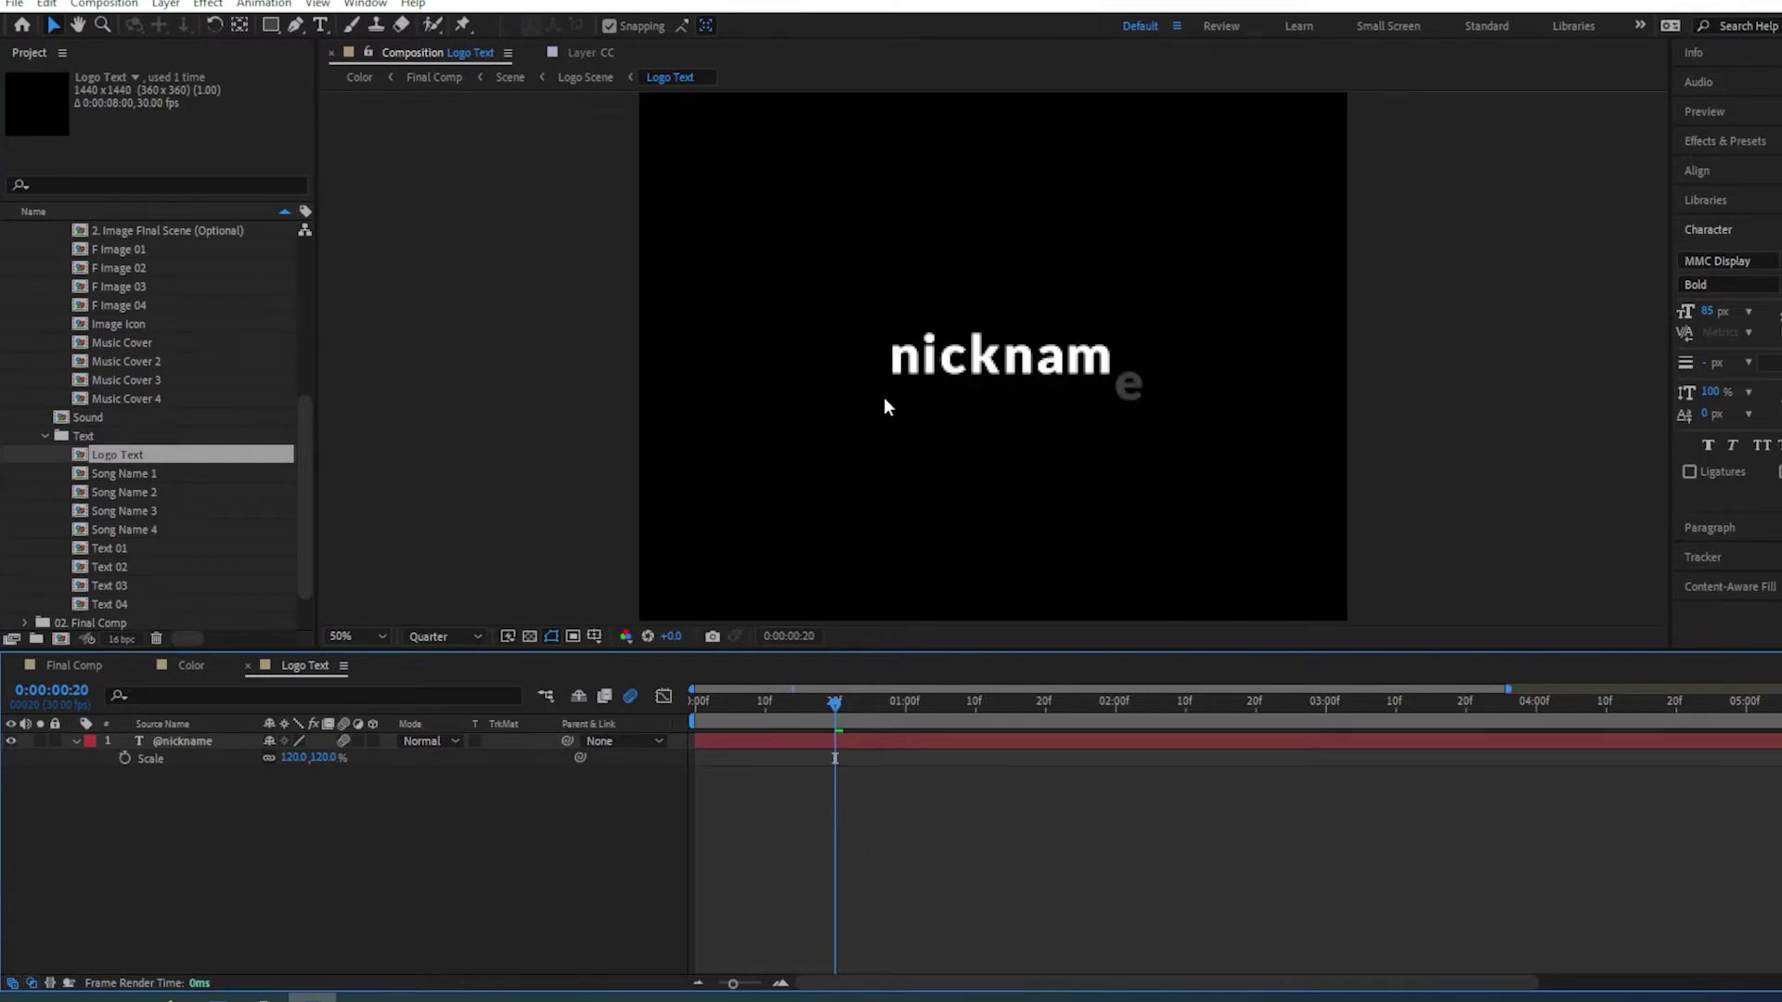
{"action": "left_click", "coordinate": [756, 701]}
{"action": "left_click", "coordinate": [800, 698]}
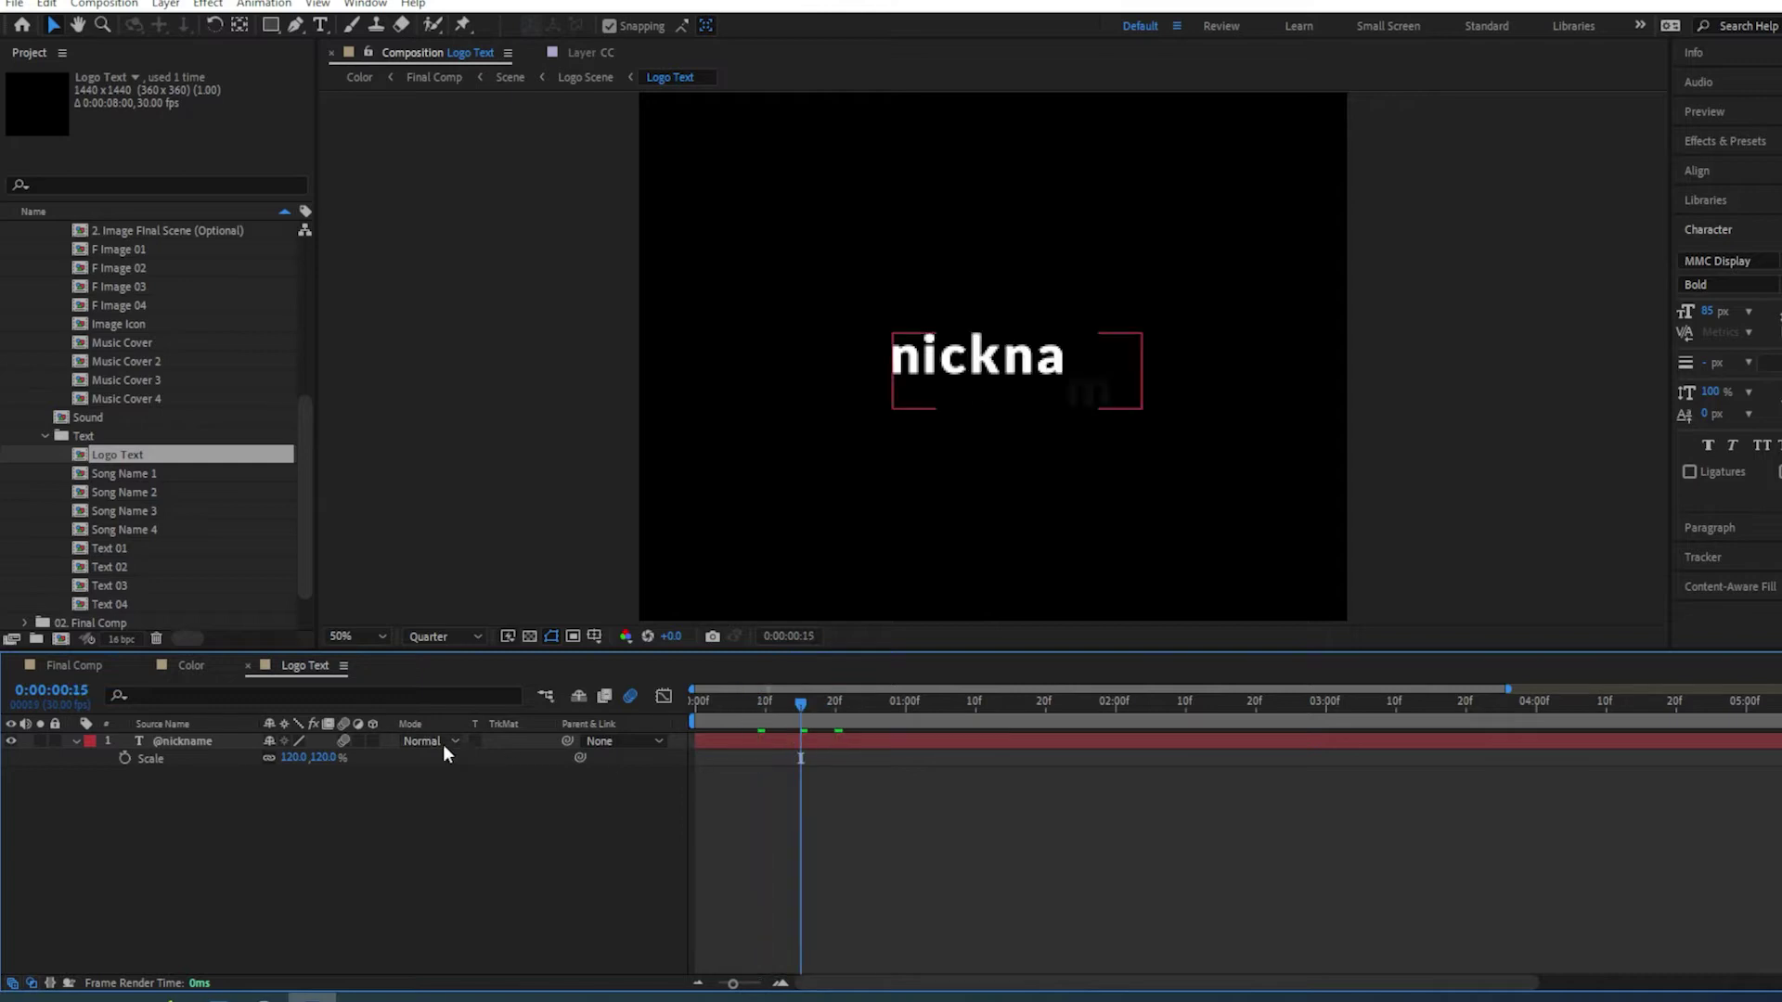
{"action": "double_click", "coordinate": [182, 743]}
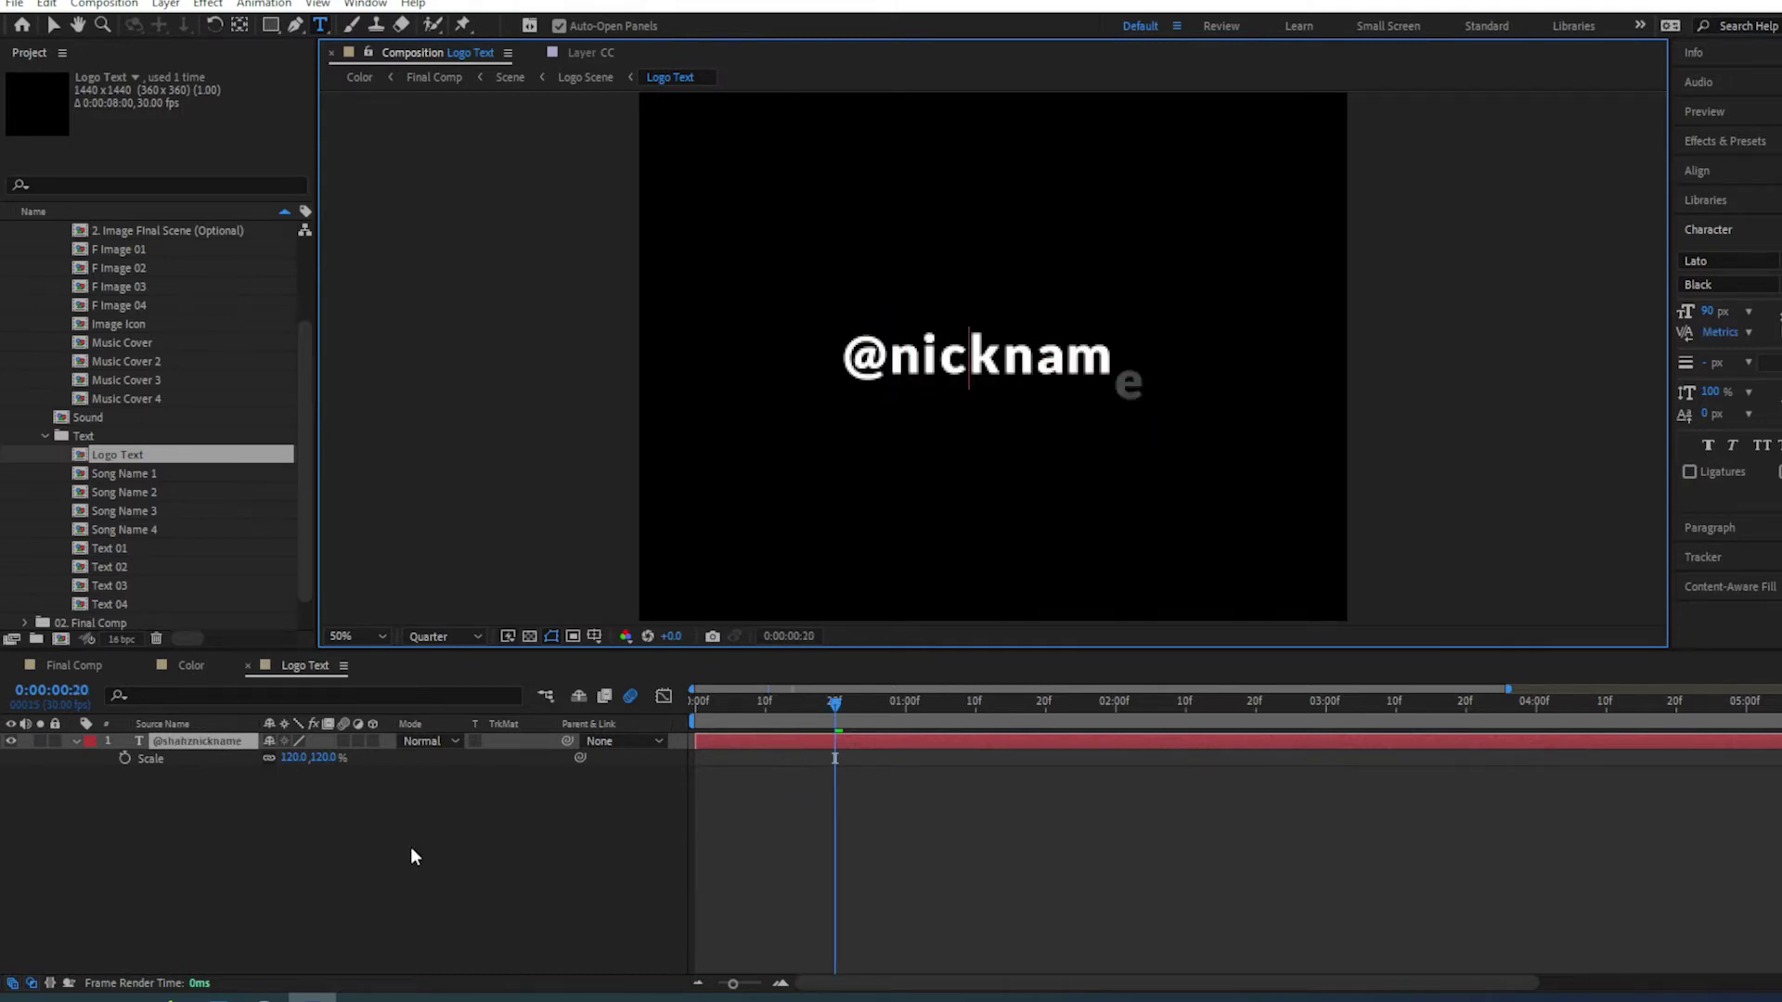
{"action": "type", "text": "shahzad"}
{"action": "key", "text": "Delete"}
{"action": "key", "text": "Delete"}
{"action": "key", "text": "Delete"}
{"action": "key", "text": "Delete"}
{"action": "key", "text": "Delete"}
{"action": "key", "text": "Delete"}
{"action": "key", "text": "Delete"}
{"action": "key", "text": "Delete"}
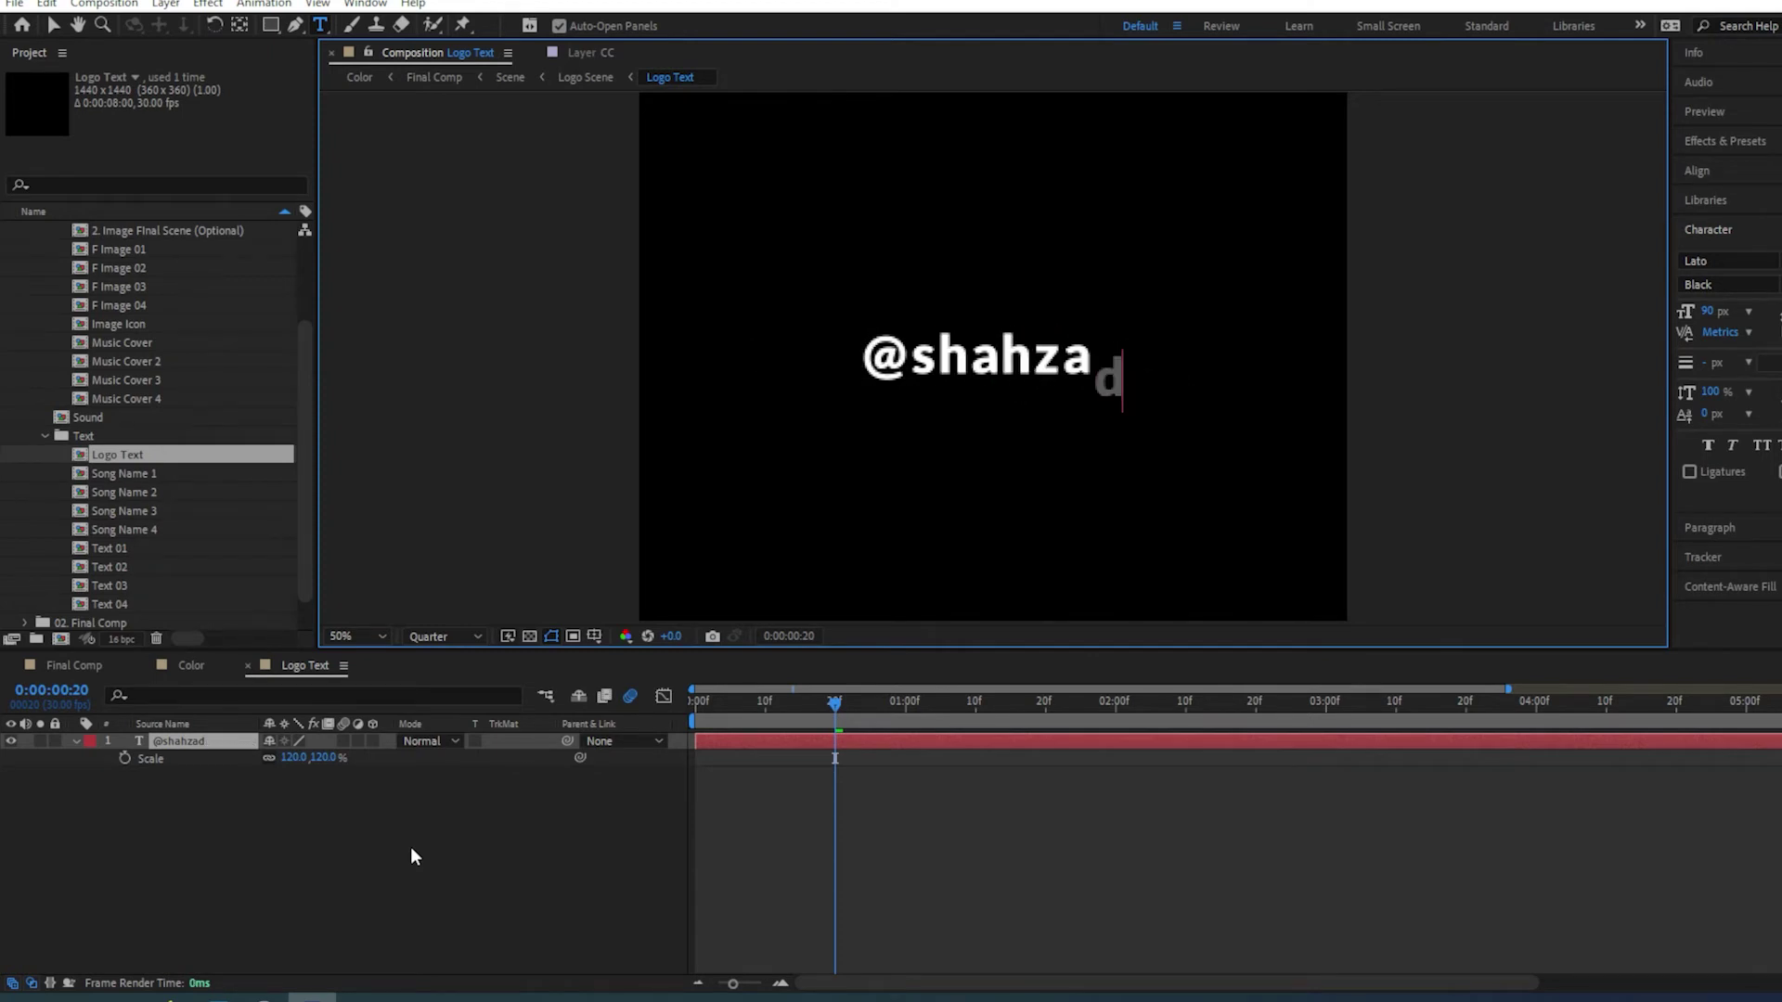
{"action": "type", "text": ".fba"}
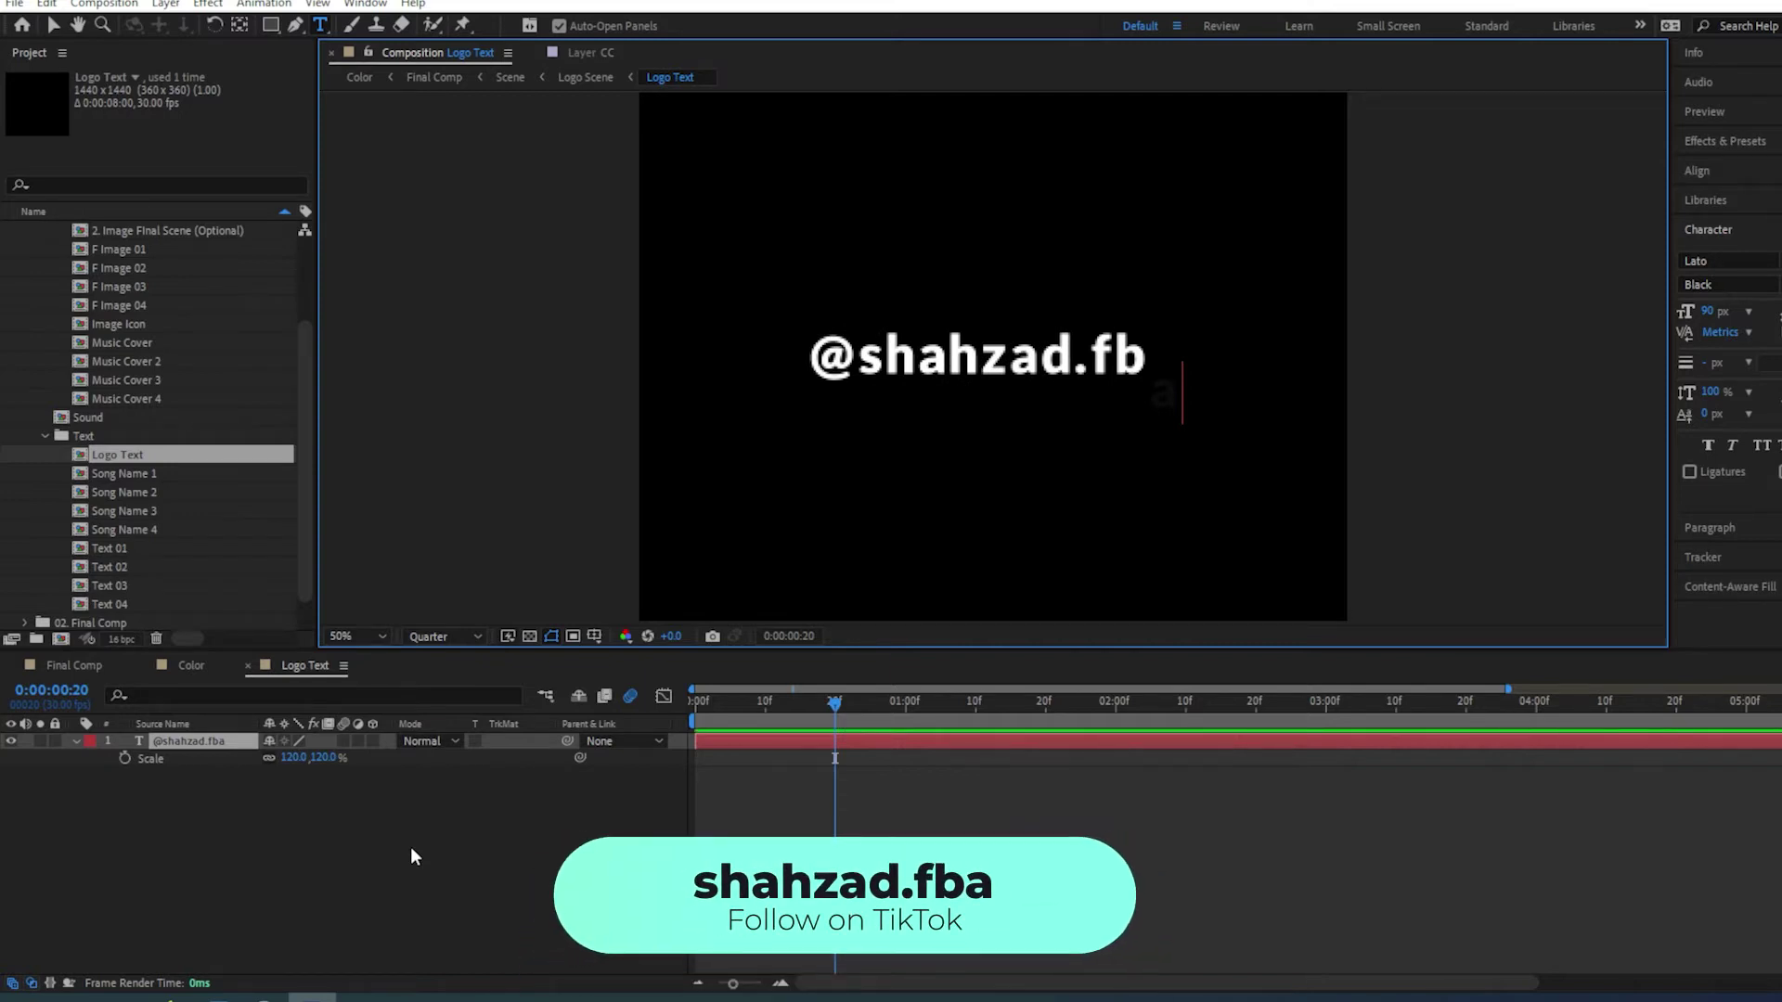
{"action": "mouse_move", "coordinate": [265, 997]}
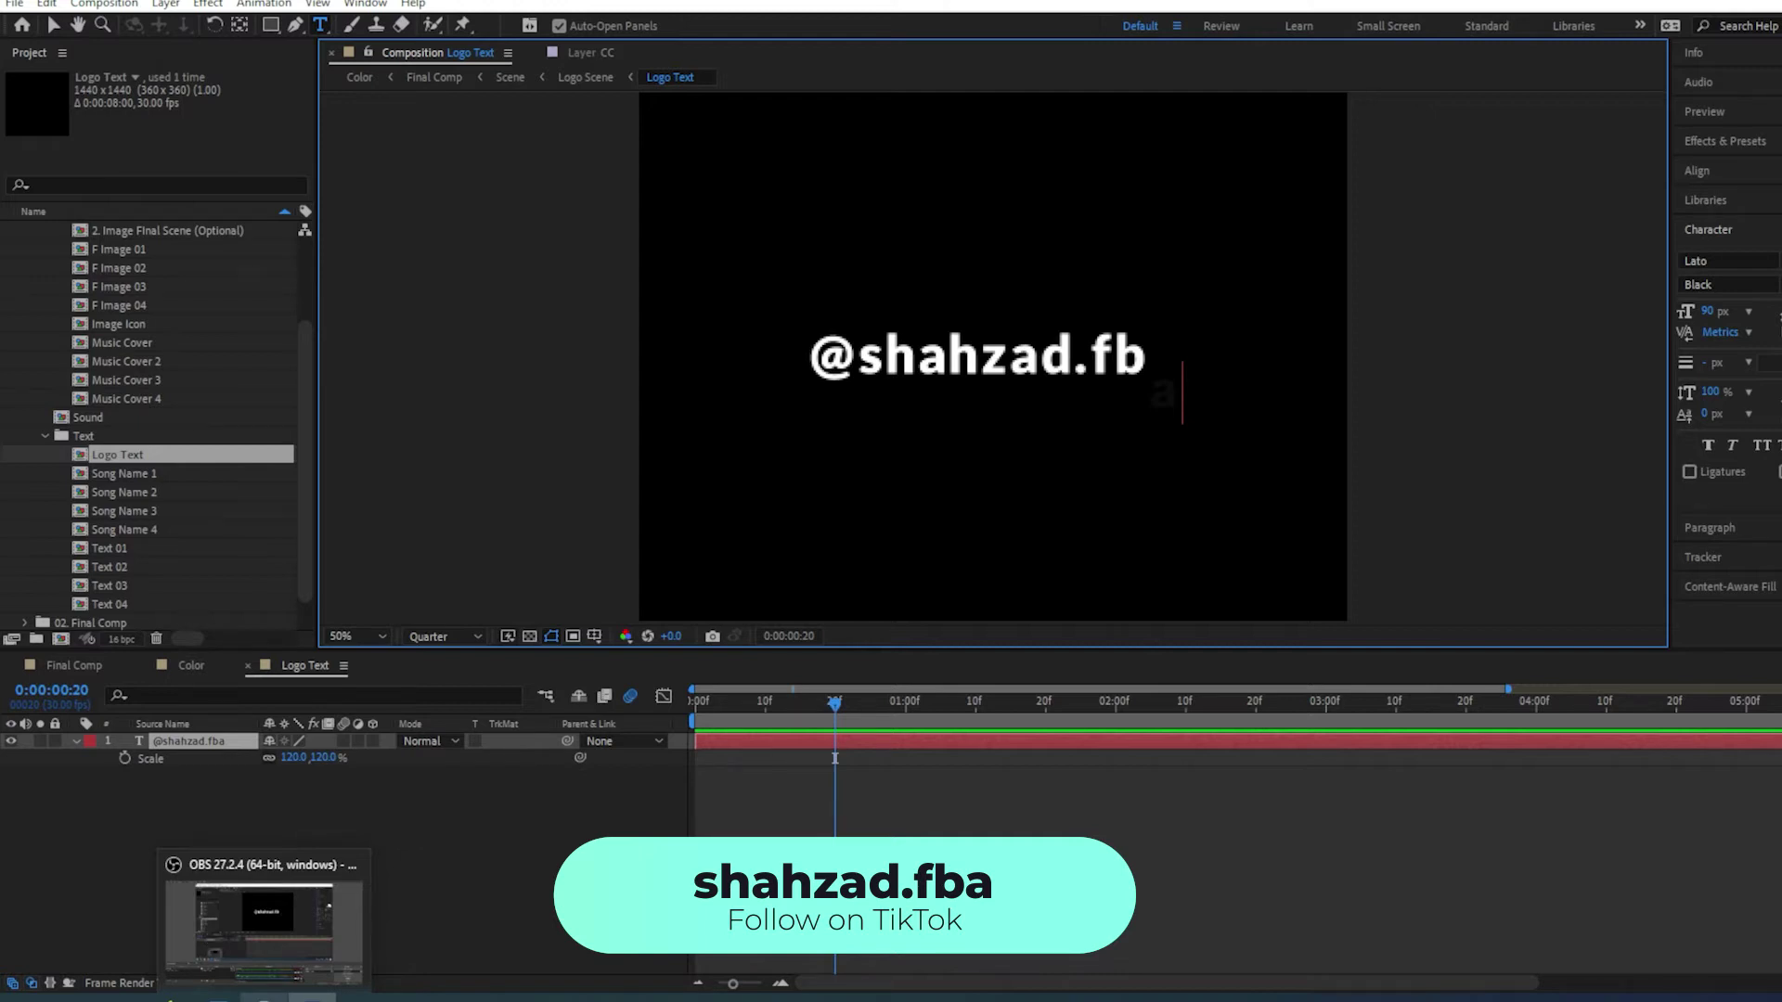
{"action": "scroll", "coordinate": [135, 520], "scroll_direction": "down", "scroll_amount": 1}
{"action": "left_click", "coordinate": [136, 514]}
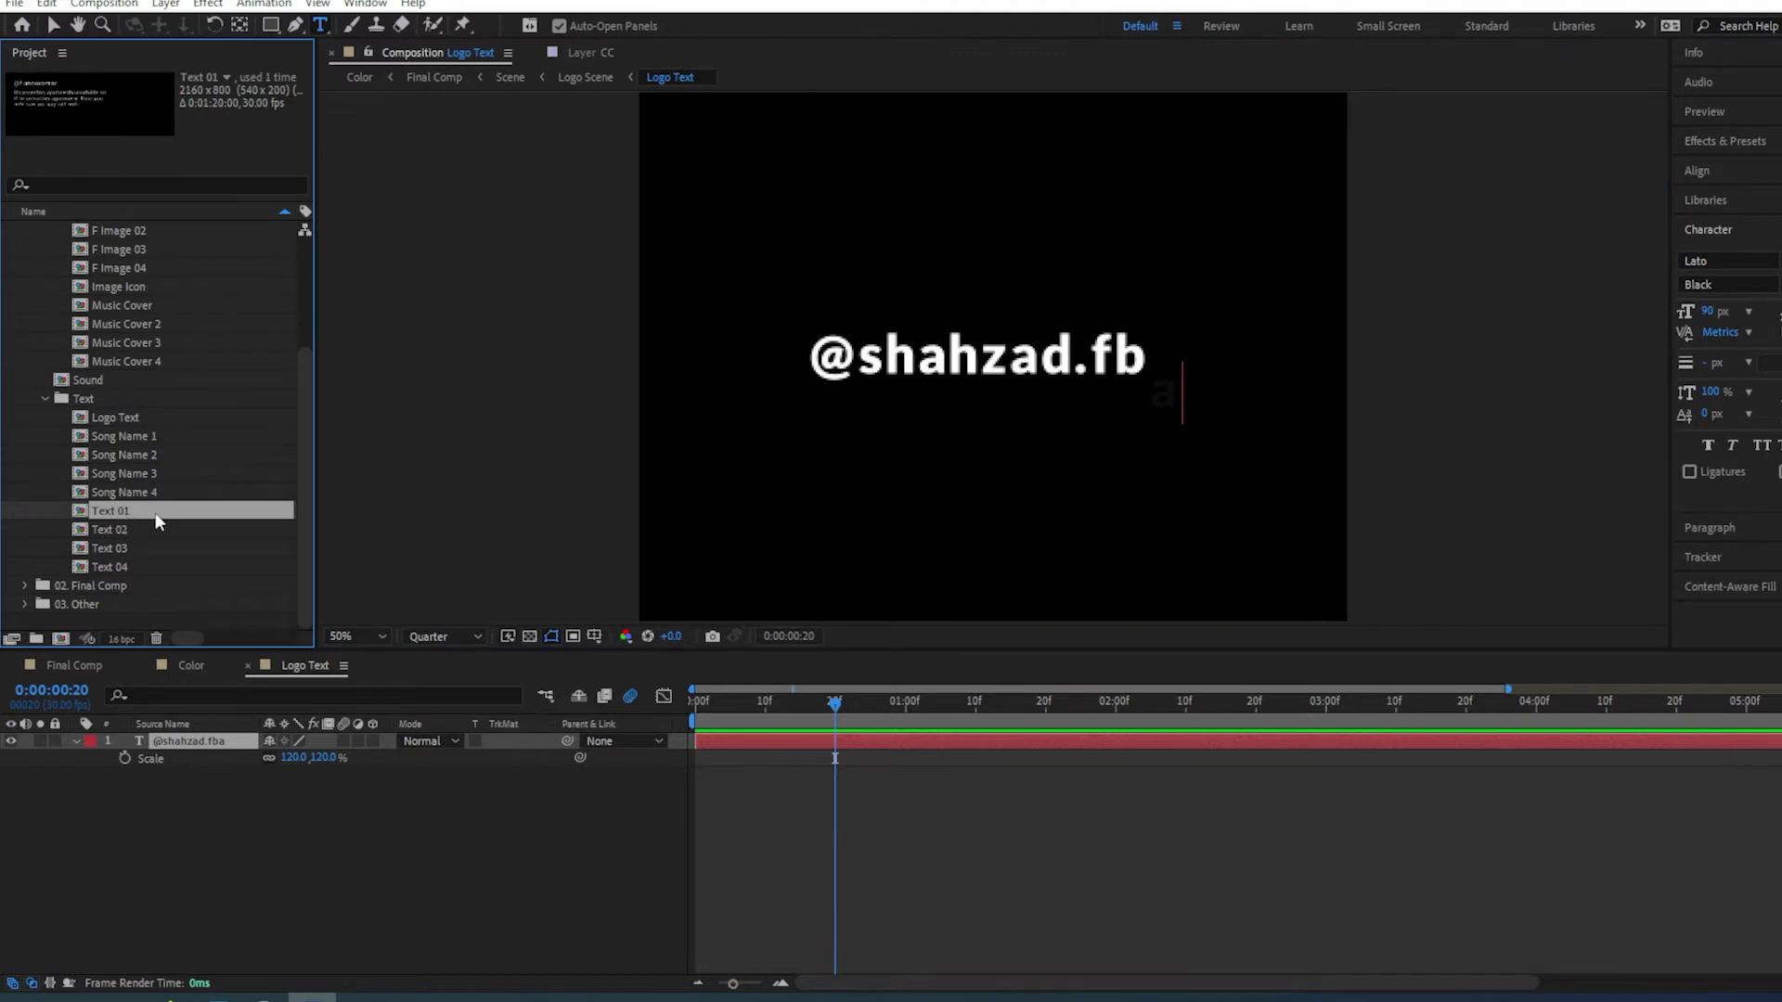
Open the Text 01 composition and replace its sample handle with the creator's TikTok handle
{"action": "left_click", "coordinate": [120, 529]}
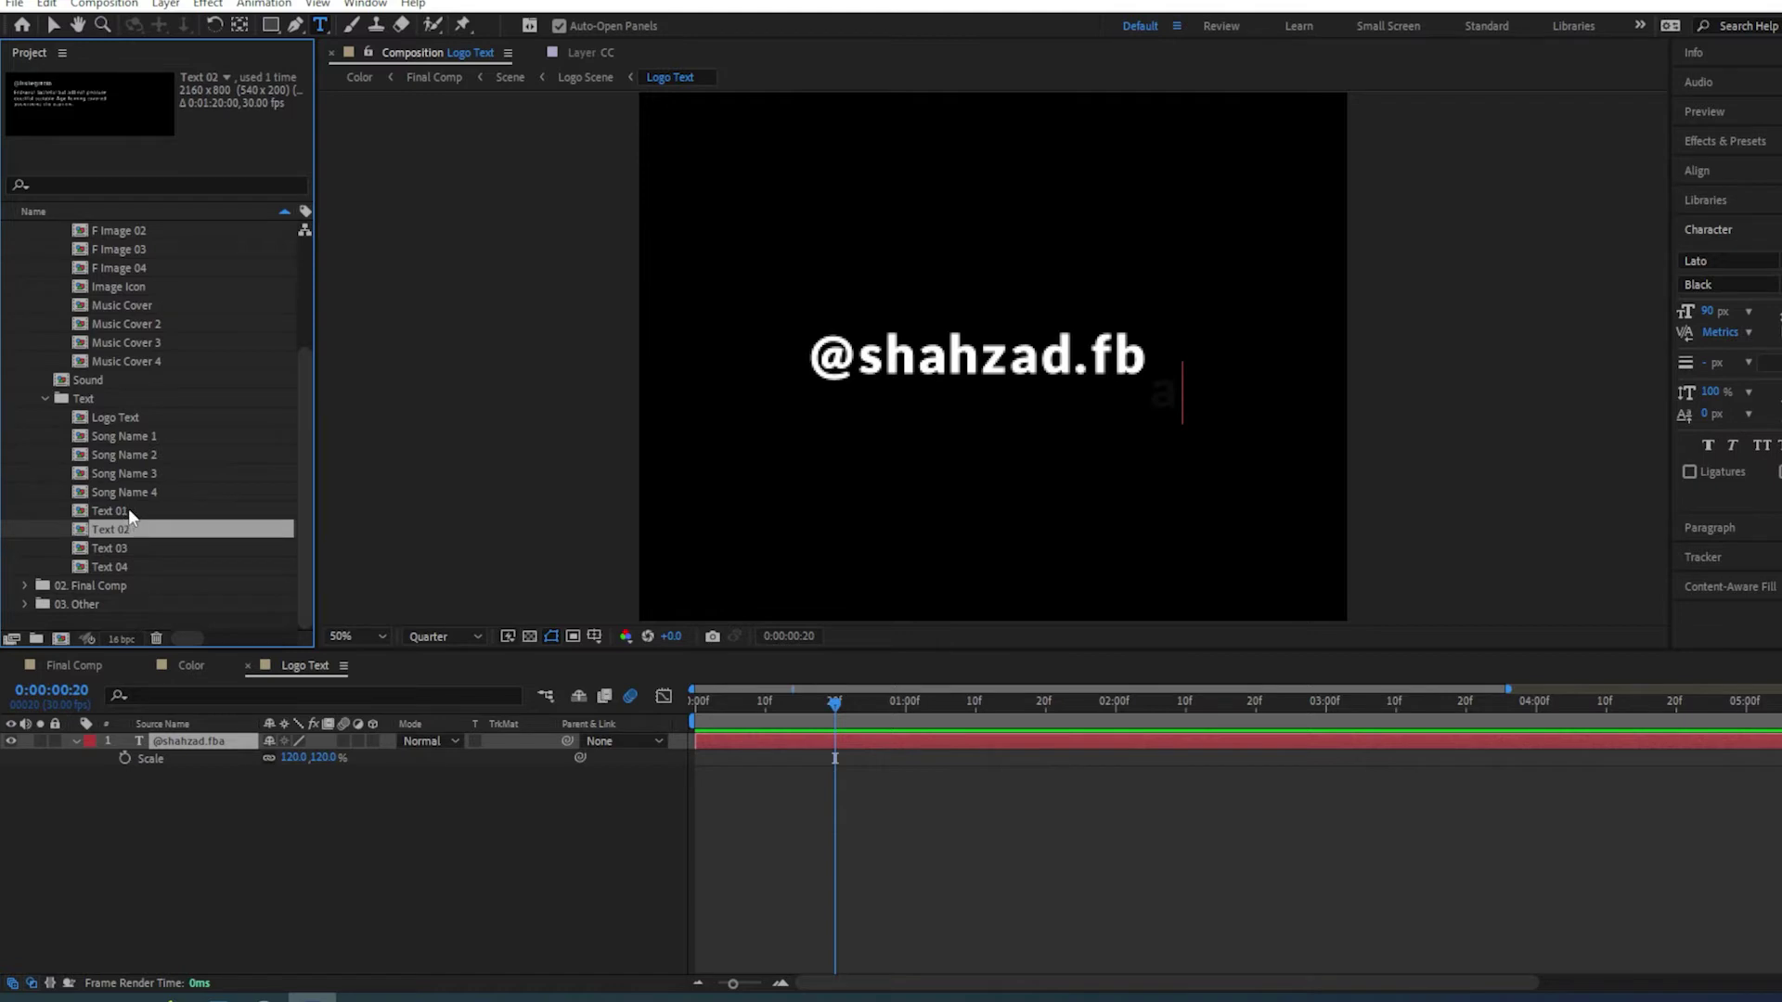
{"action": "double_click", "coordinate": [129, 510]}
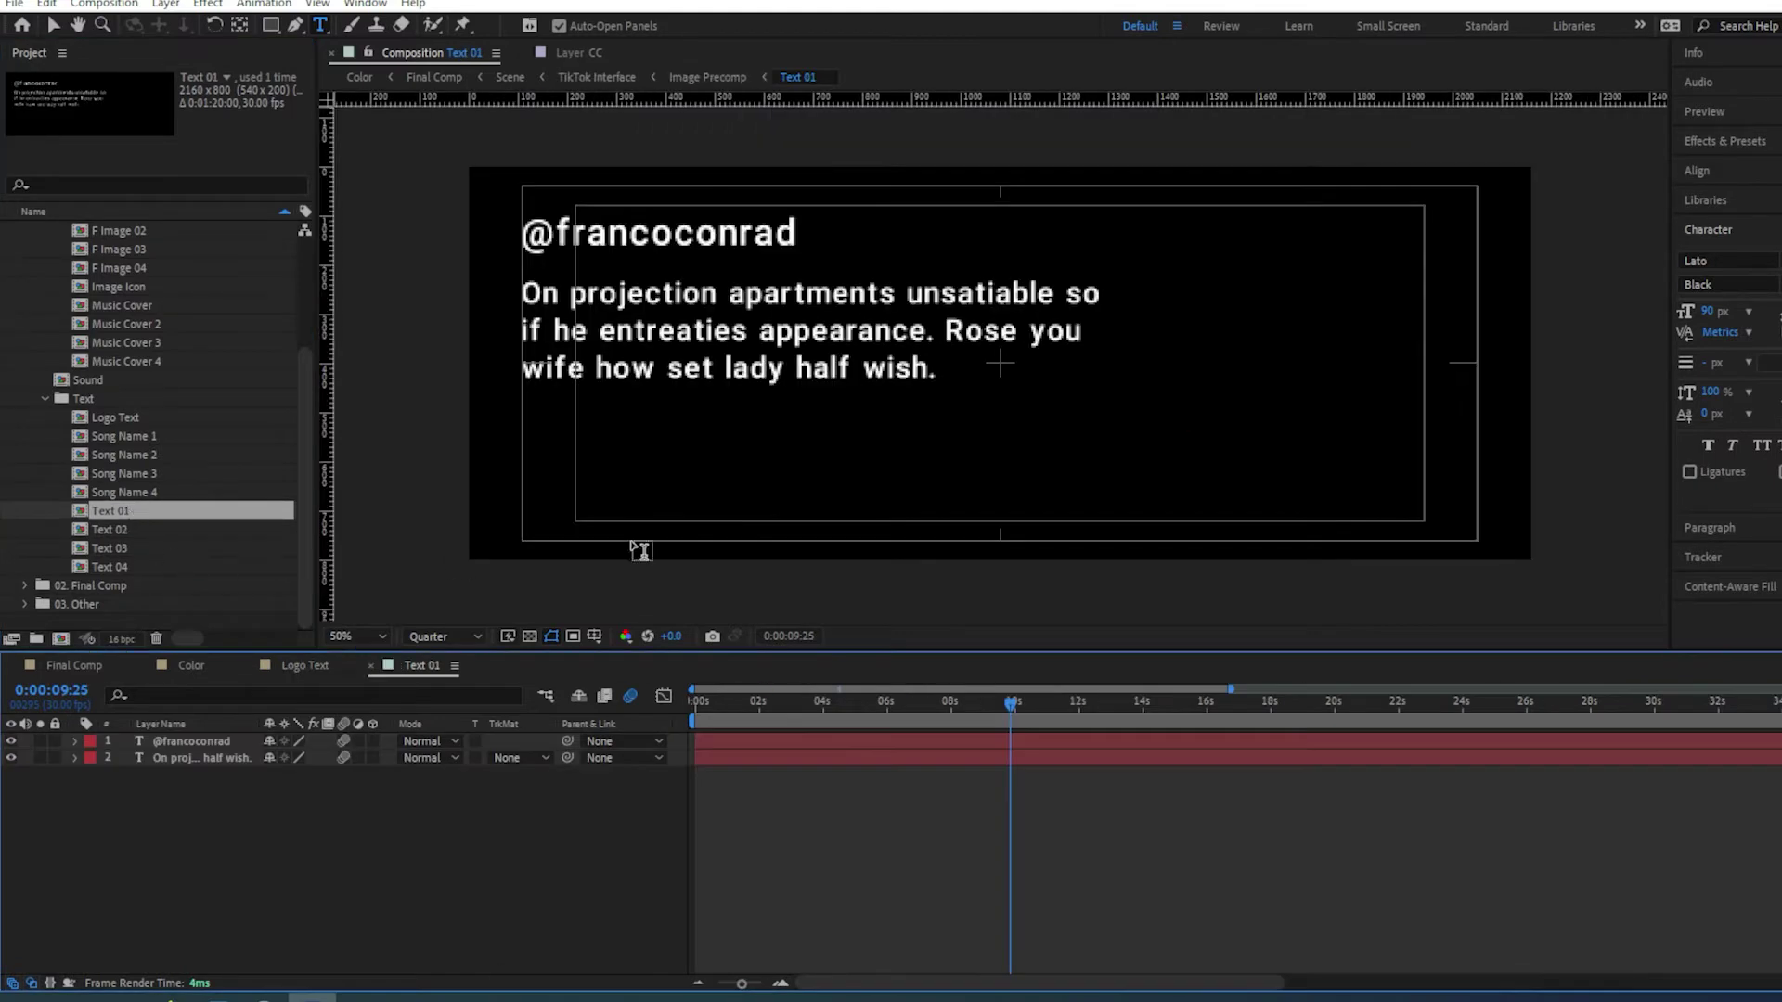
{"action": "double_click", "coordinate": [594, 238]}
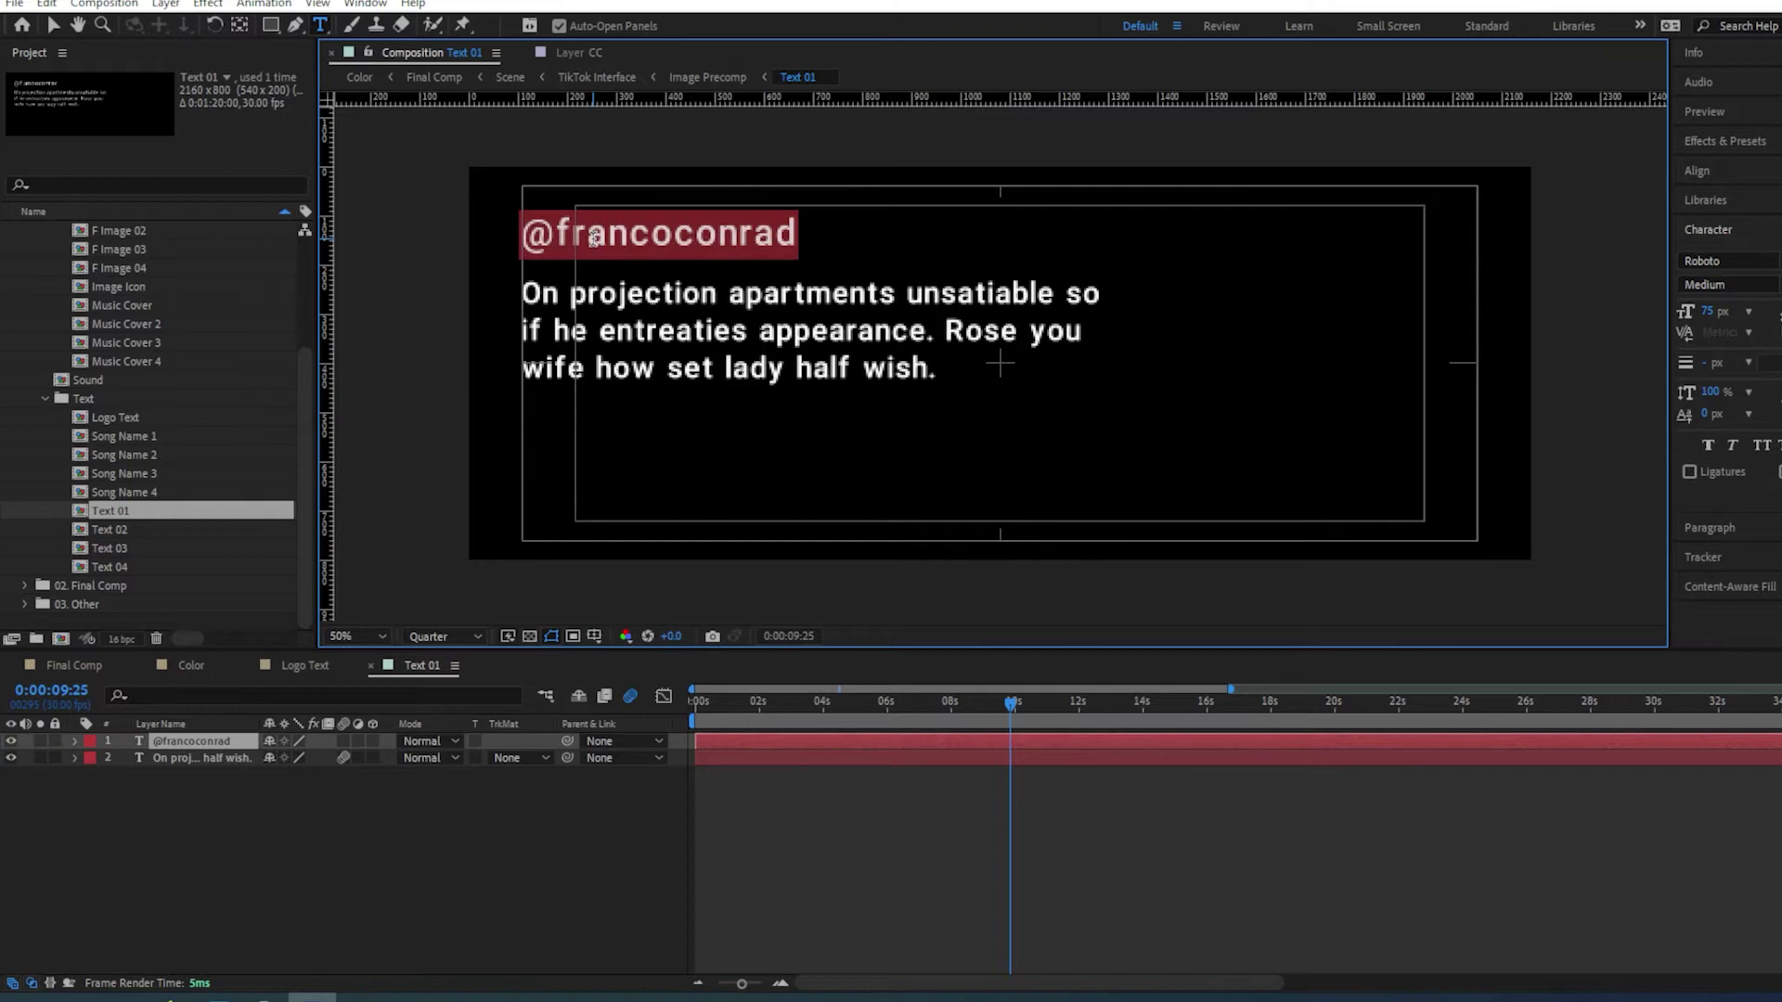
{"action": "left_click", "coordinate": [627, 241]}
{"action": "left_click_drag", "start_coordinate": [556, 236], "coordinate": [797, 235]}
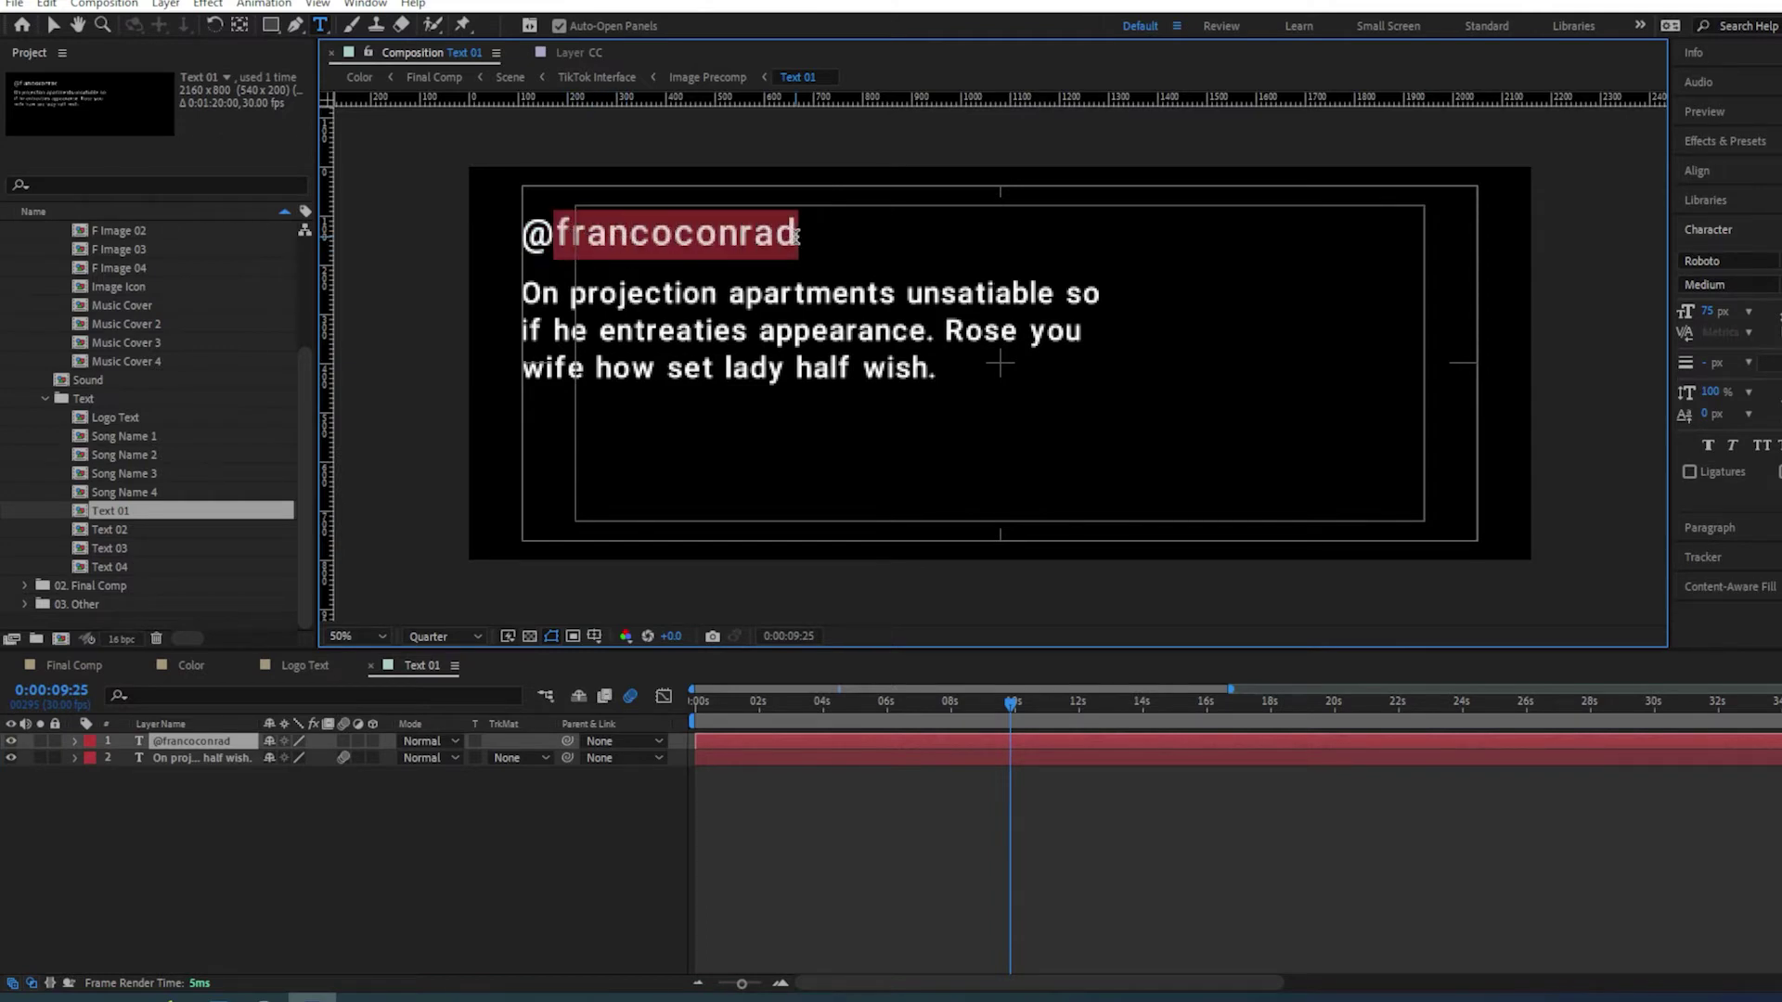
{"action": "type", "text": "shahzad.fba"}
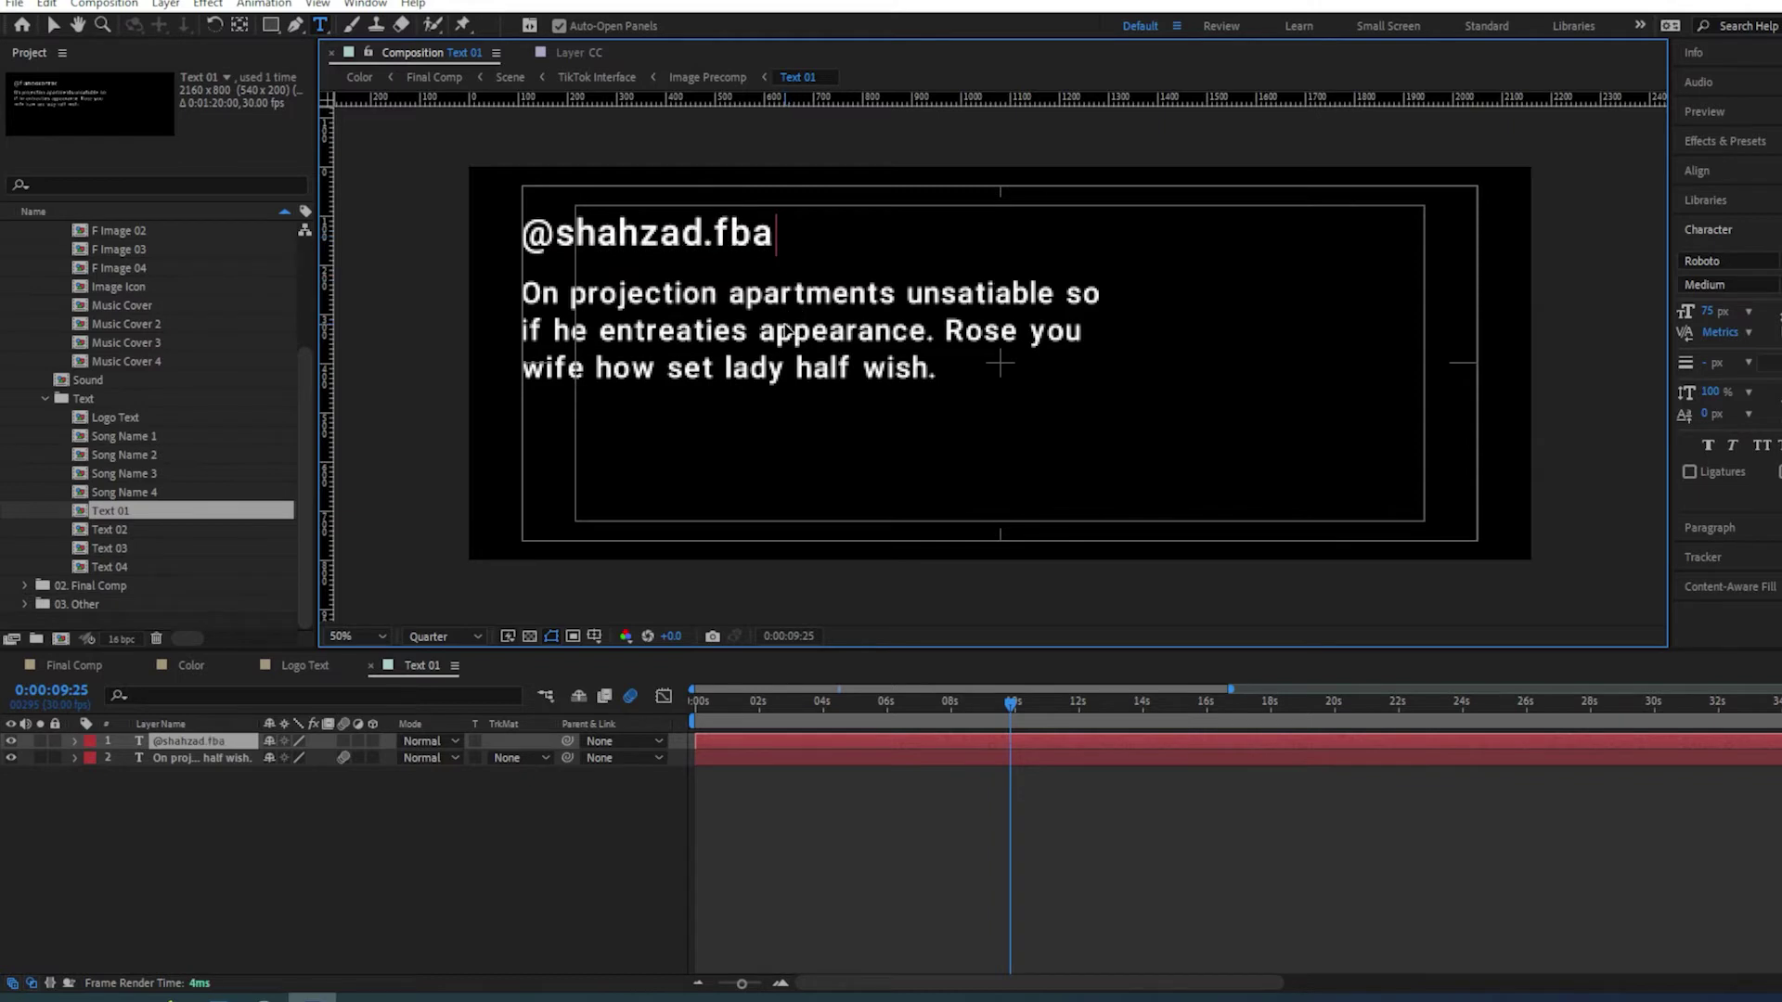
Replace the Text 01 caption with 'GFX Kapture TikTok Promo Edit video'
{"action": "left_click", "coordinate": [202, 758]}
{"action": "left_click_drag", "start_coordinate": [936, 371], "coordinate": [525, 292]}
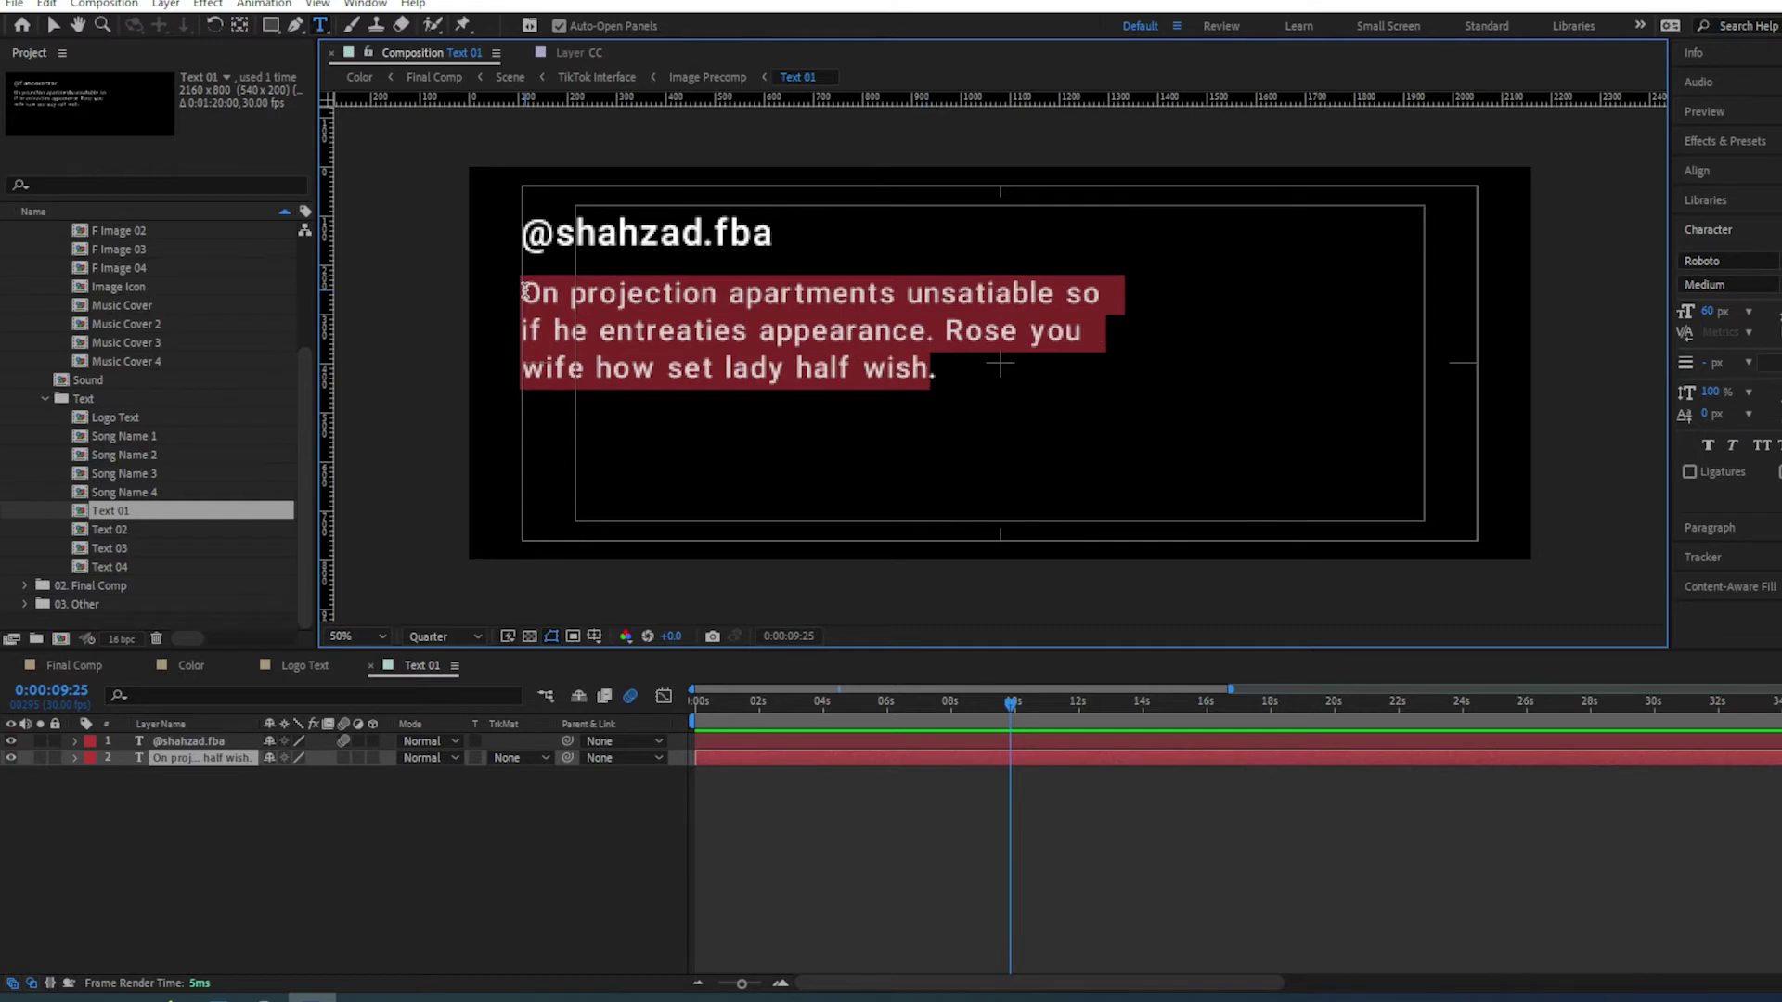
{"action": "type", "text": "GFX Kapture TikTok Promo E"}
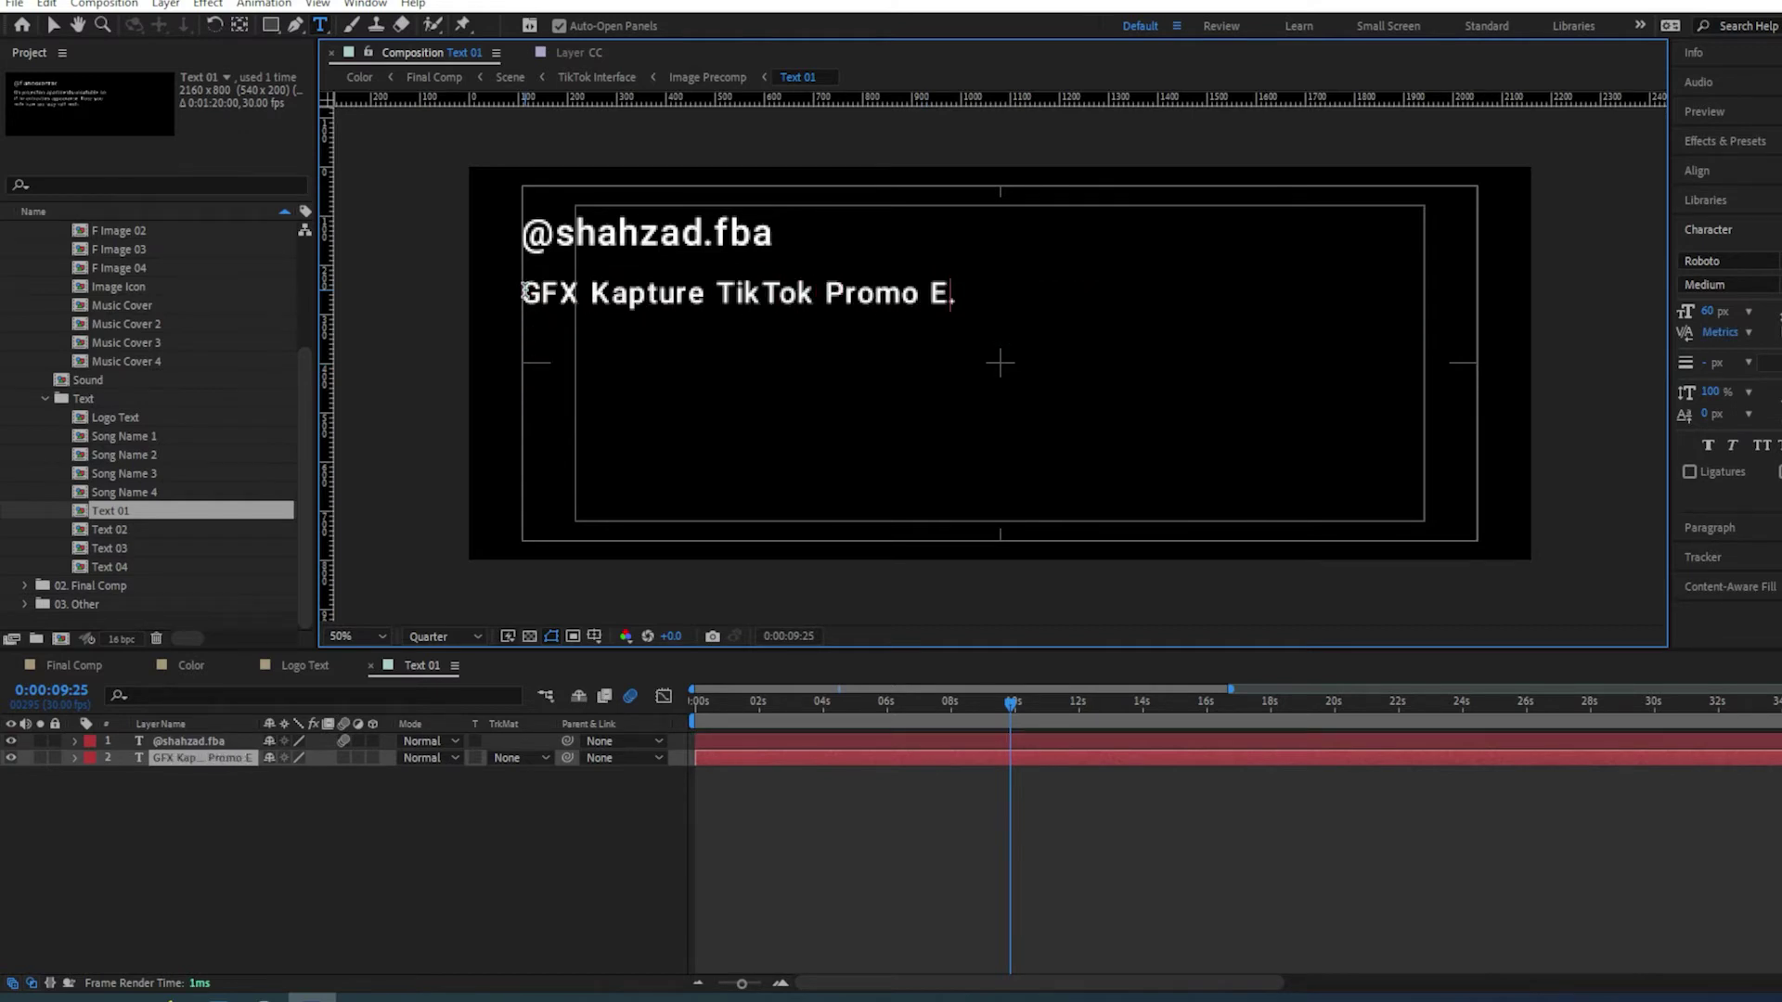
{"action": "type", "text": "dit video."}
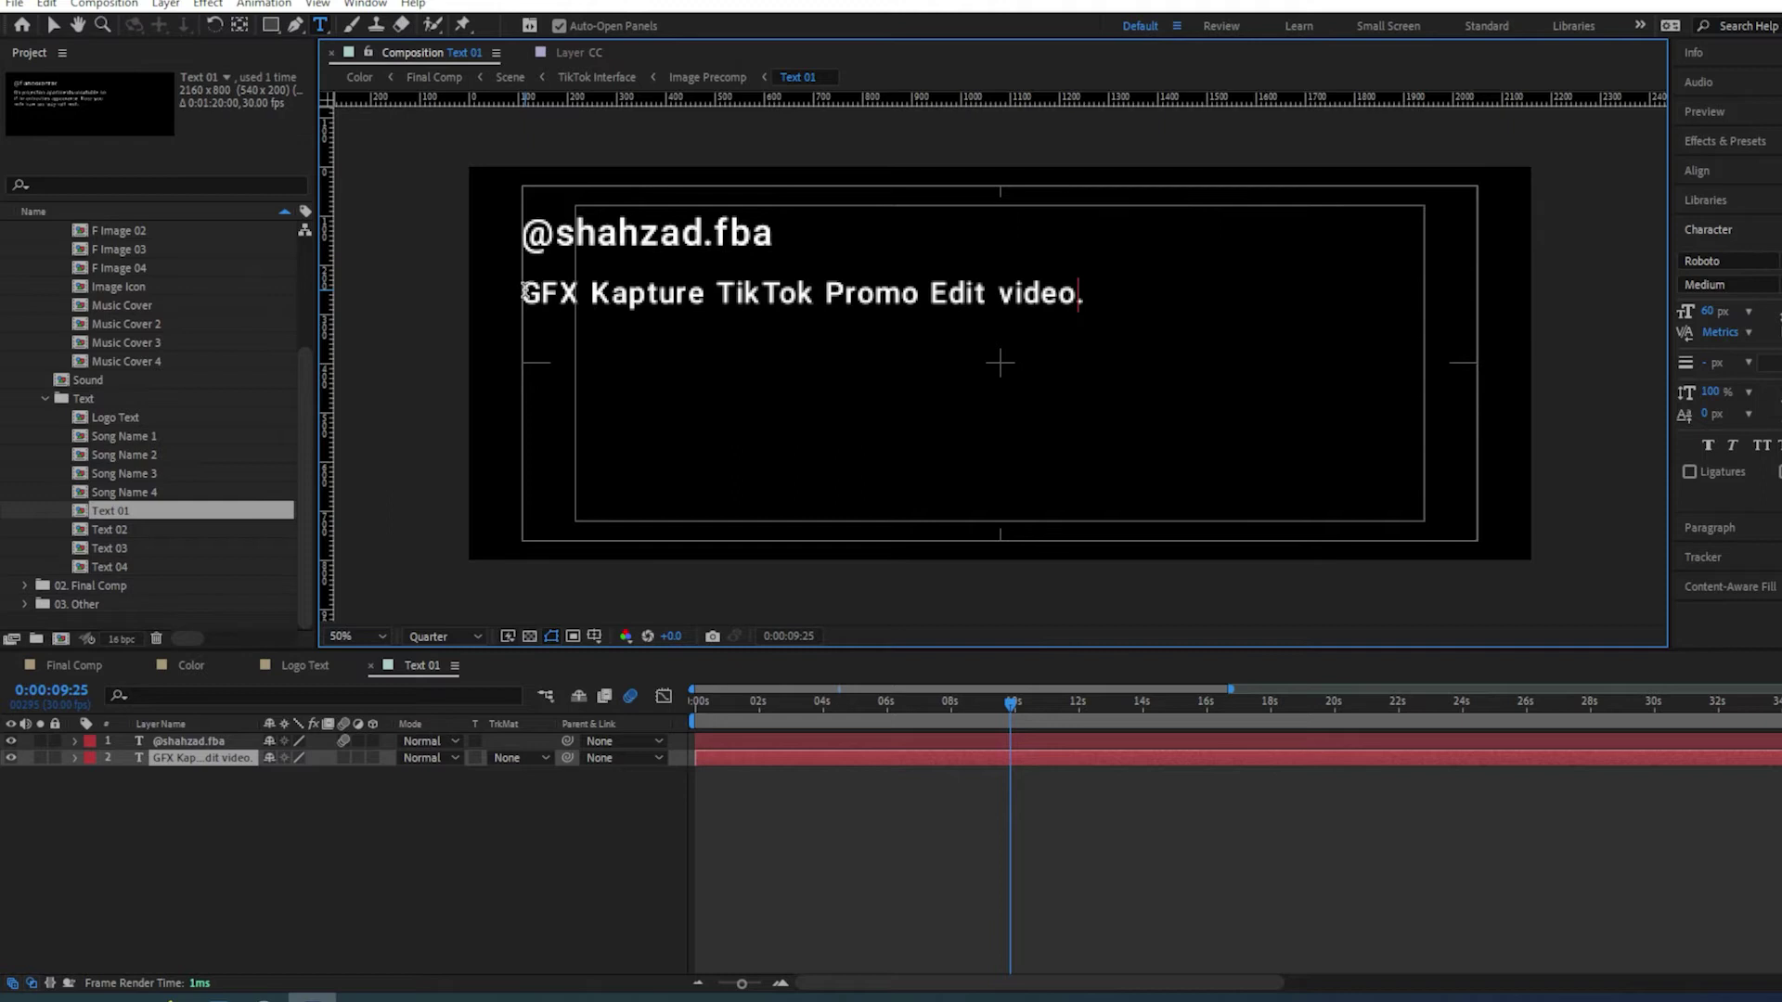
In Text 02, set the creator's handle and change the caption to 'GFX Tube Channel' / 'Like and Subscribe'
{"action": "double_click", "coordinate": [117, 531]}
{"action": "double_click", "coordinate": [545, 191]}
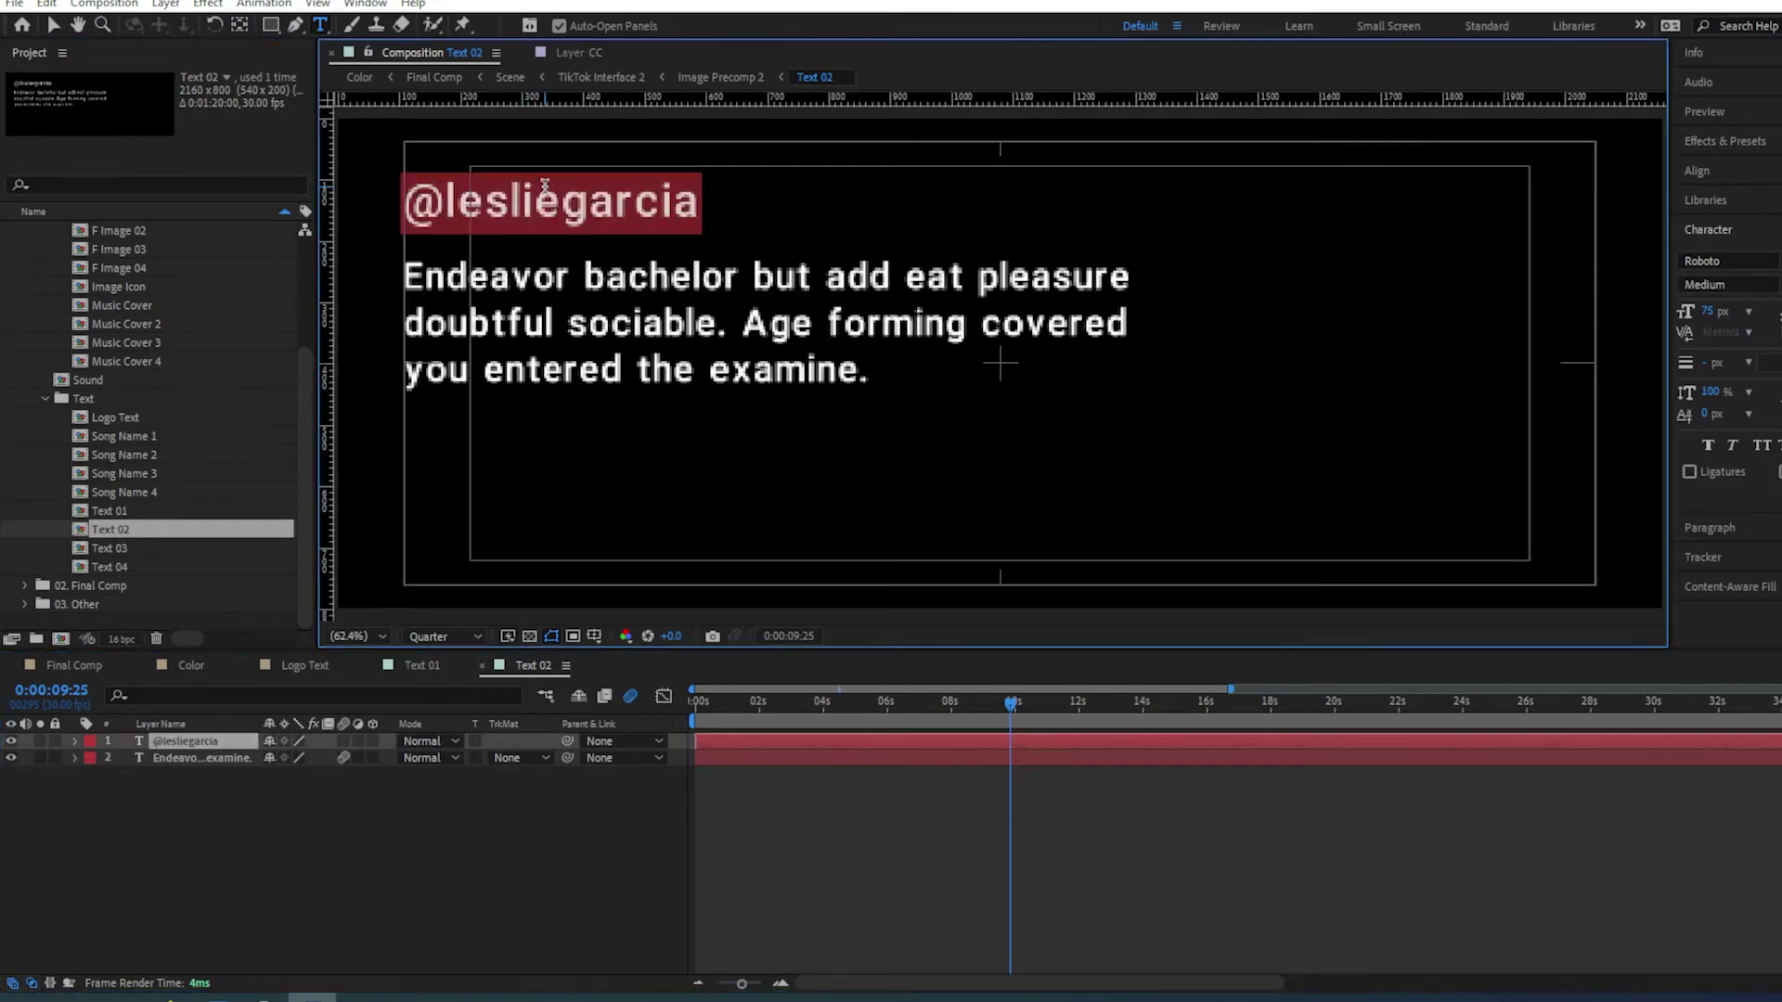
{"action": "left_click", "coordinate": [544, 190]}
{"action": "key", "text": "BackSpace"}
{"action": "key", "text": "BackSpace"}
{"action": "key", "text": "BackSpace"}
{"action": "key", "text": "BackSpace"}
{"action": "key", "text": "BackSpace"}
{"action": "key", "text": "BackSpace"}
{"action": "type", "text": "@"}
{"action": "key", "text": "Delete"}
{"action": "key", "text": "Delete"}
{"action": "key", "text": "Delete"}
{"action": "key", "text": "Delete"}
{"action": "key", "text": "Delete"}
{"action": "key", "text": "Delete"}
{"action": "key", "text": "Delete"}
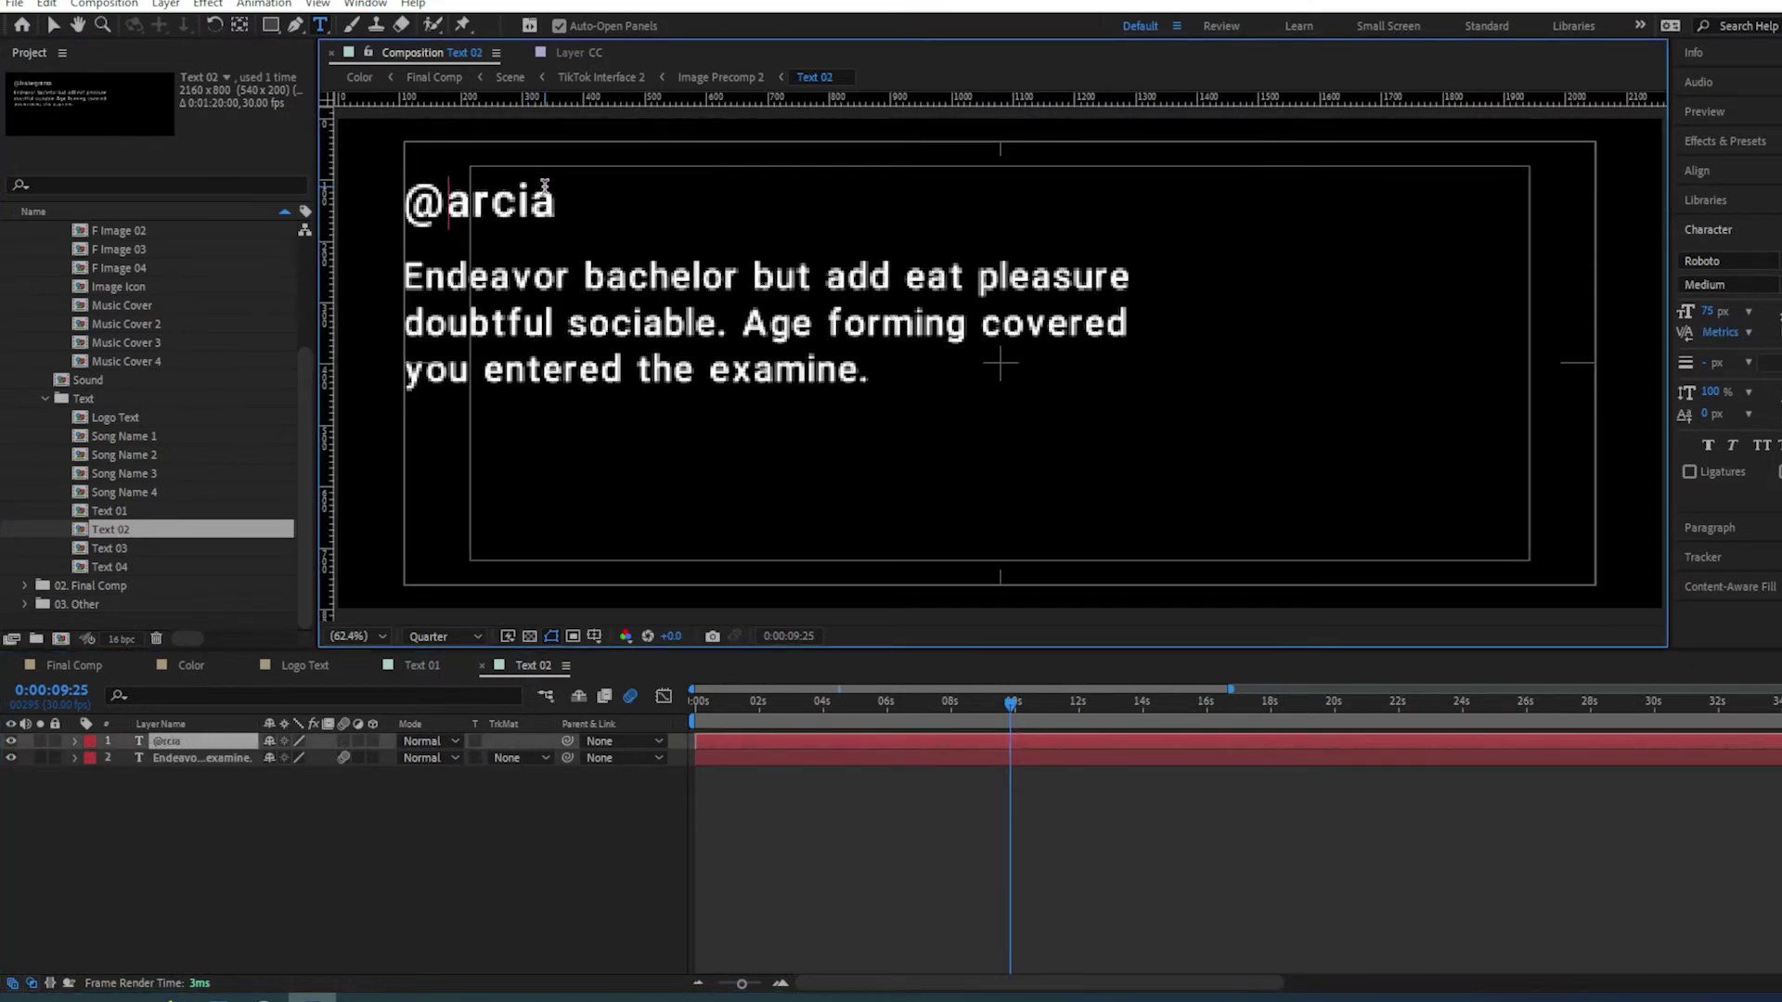
{"action": "type", "text": "shah"}
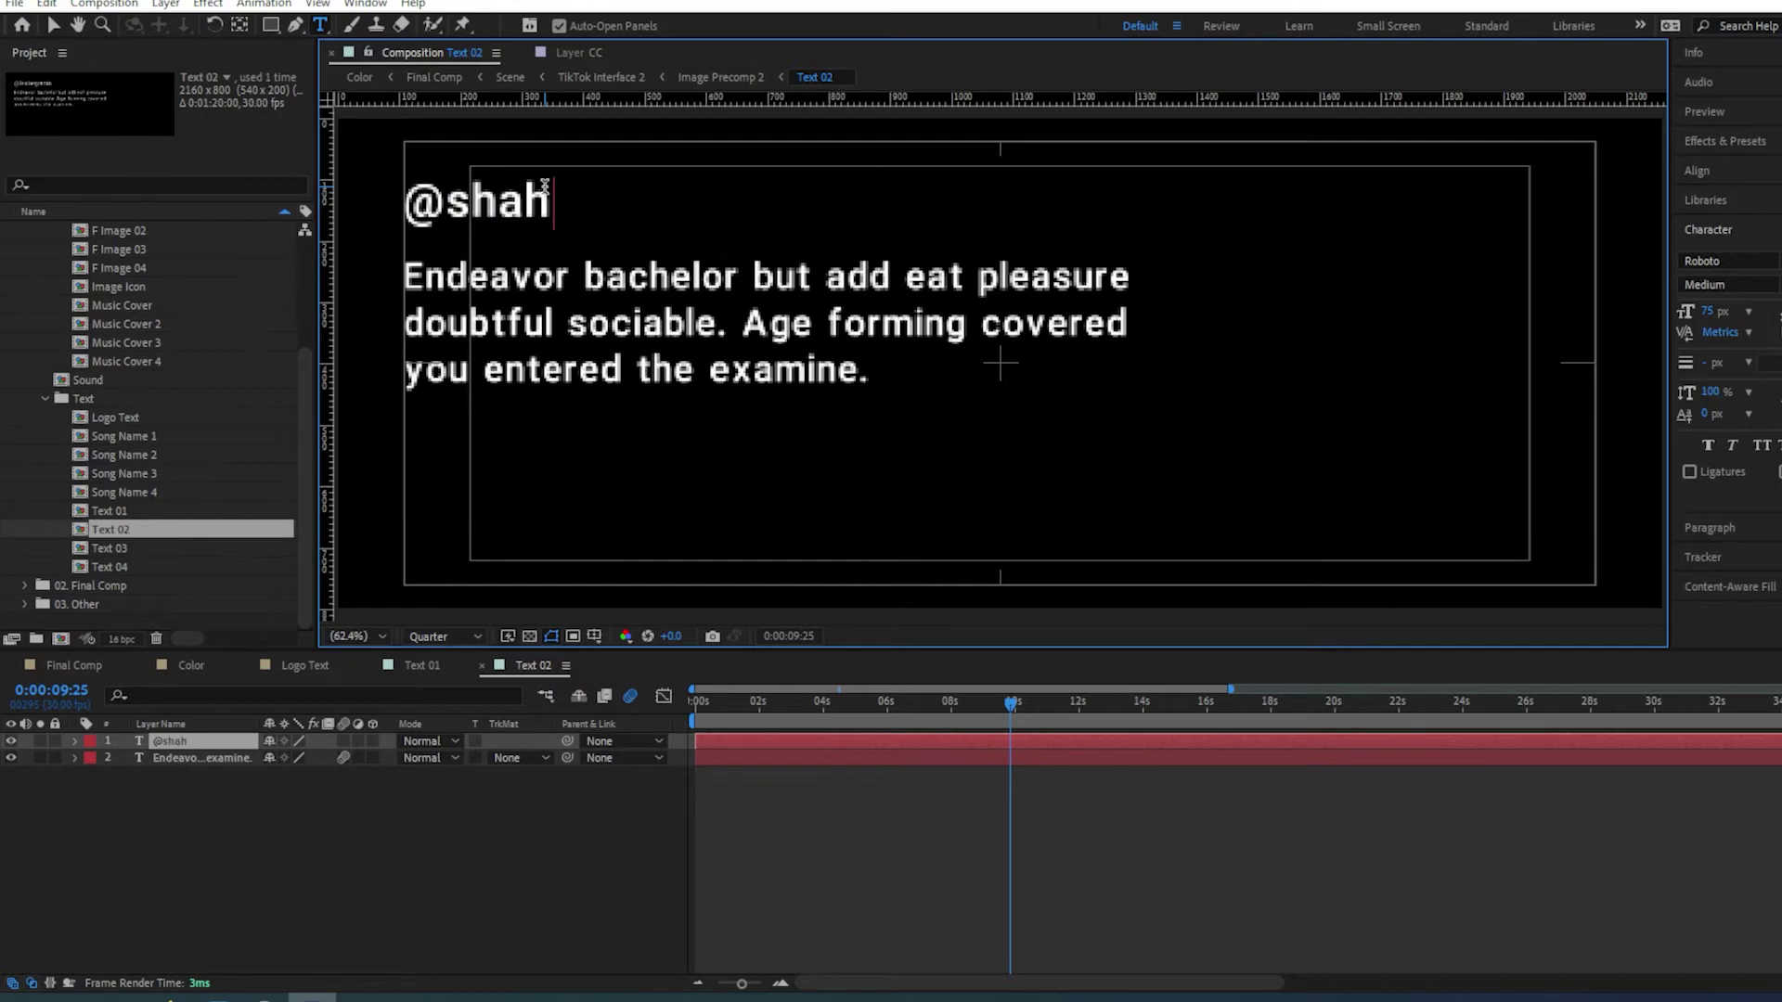
{"action": "type", "text": "zad.fba"}
{"action": "left_click", "coordinate": [651, 358]}
{"action": "key", "text": "ctrl+a"}
{"action": "type", "text": "GFX"}
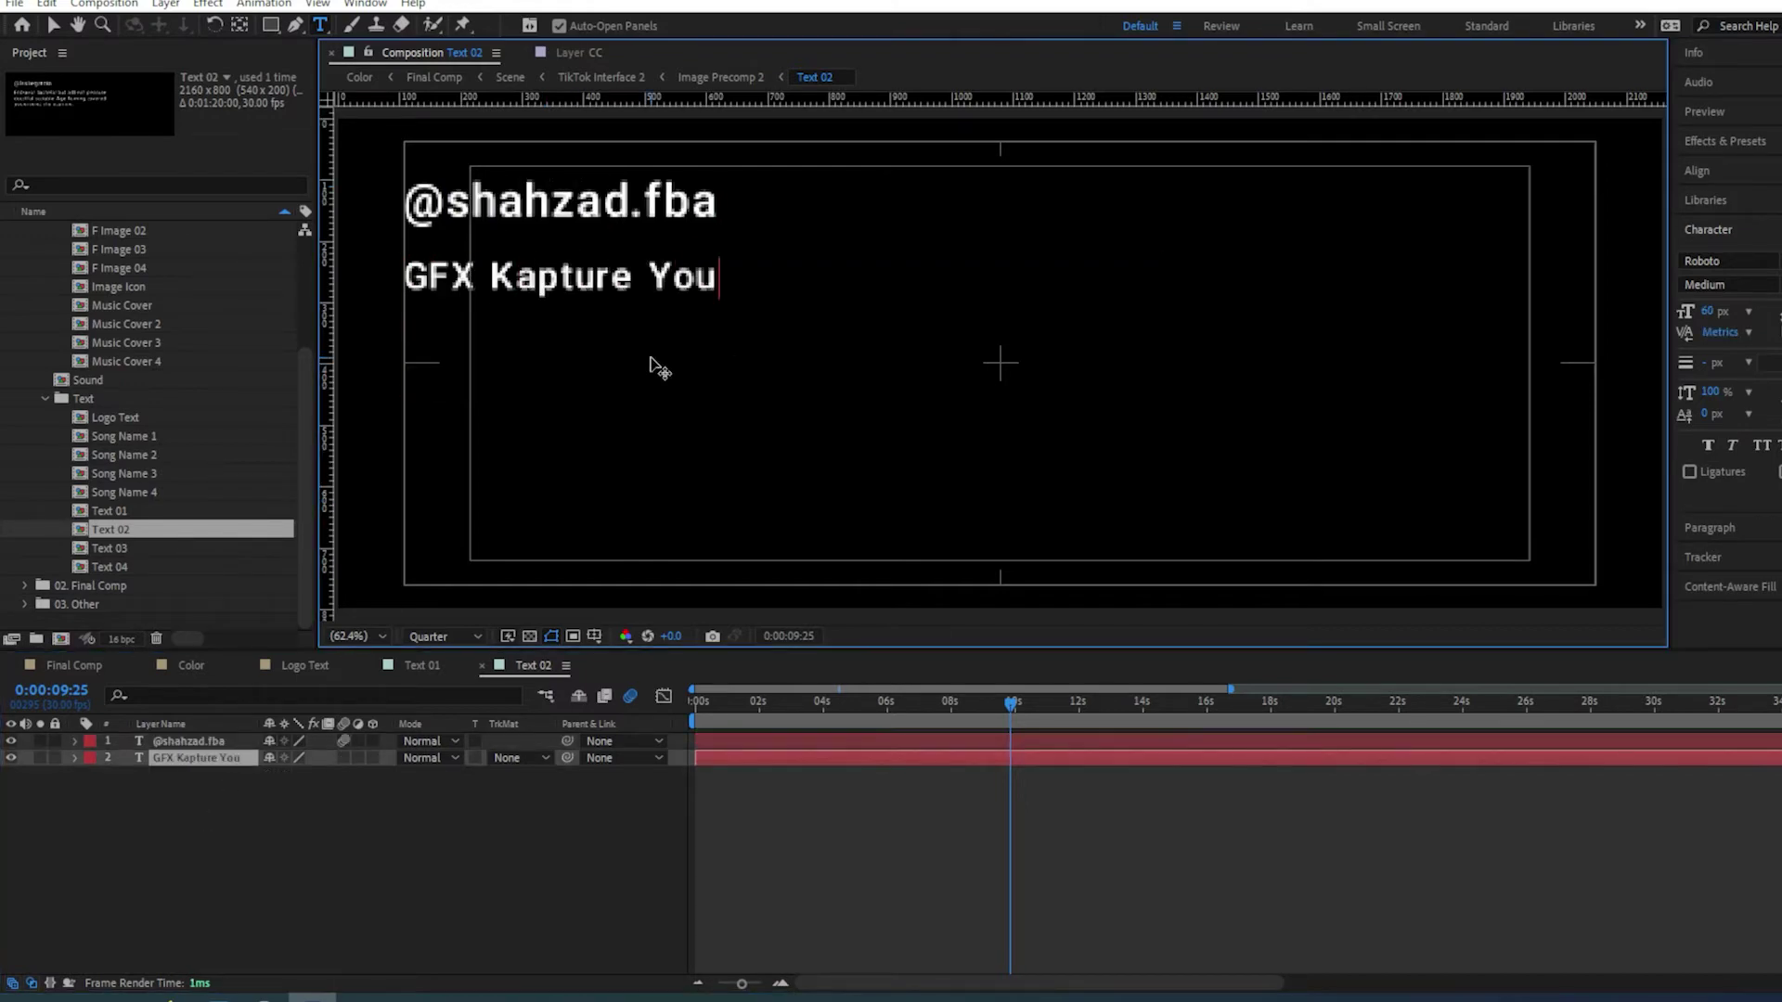
{"action": "type", "text": "Tube Channel"}
{"action": "key", "text": "Return"}
{"action": "type", "text": "Like and Subscribe"}
In Text 03, set the creator's handle and change the caption to 'TikTok Channel ID:' / 'Like and Follow'
{"action": "double_click", "coordinate": [195, 549]}
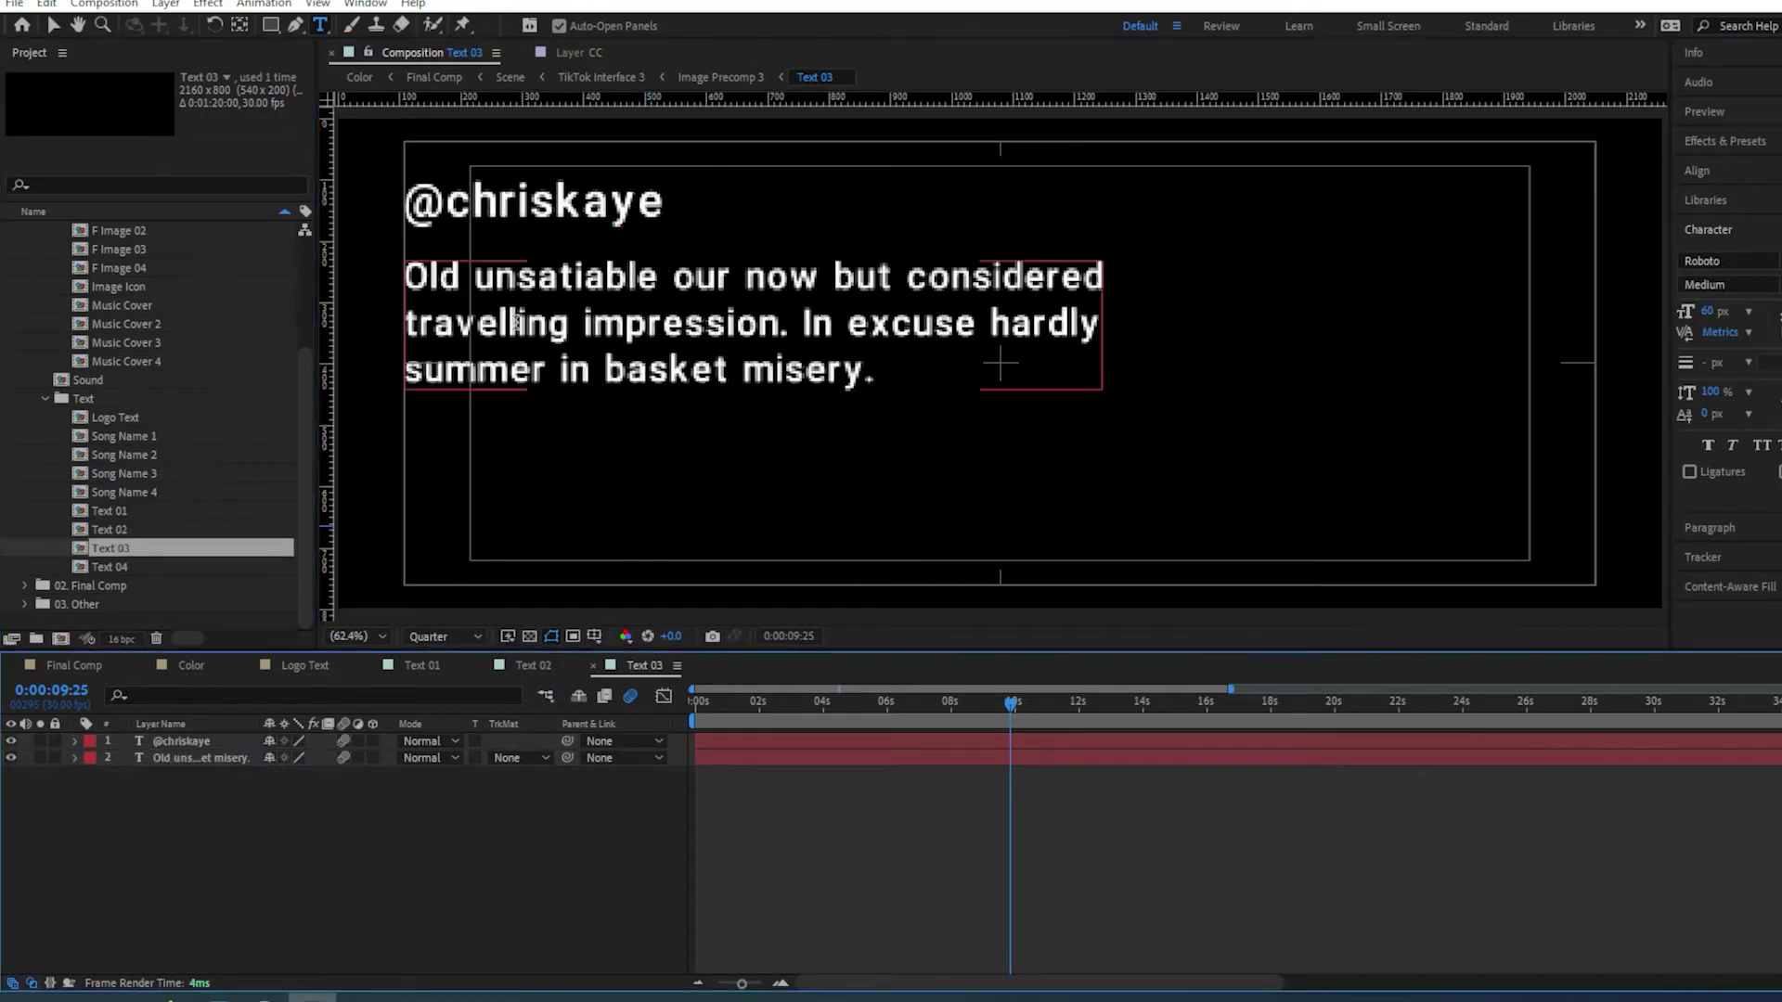
{"action": "left_click_drag", "start_coordinate": [469, 202], "coordinate": [663, 206]}
{"action": "type", "text": "shahzad.fb"}
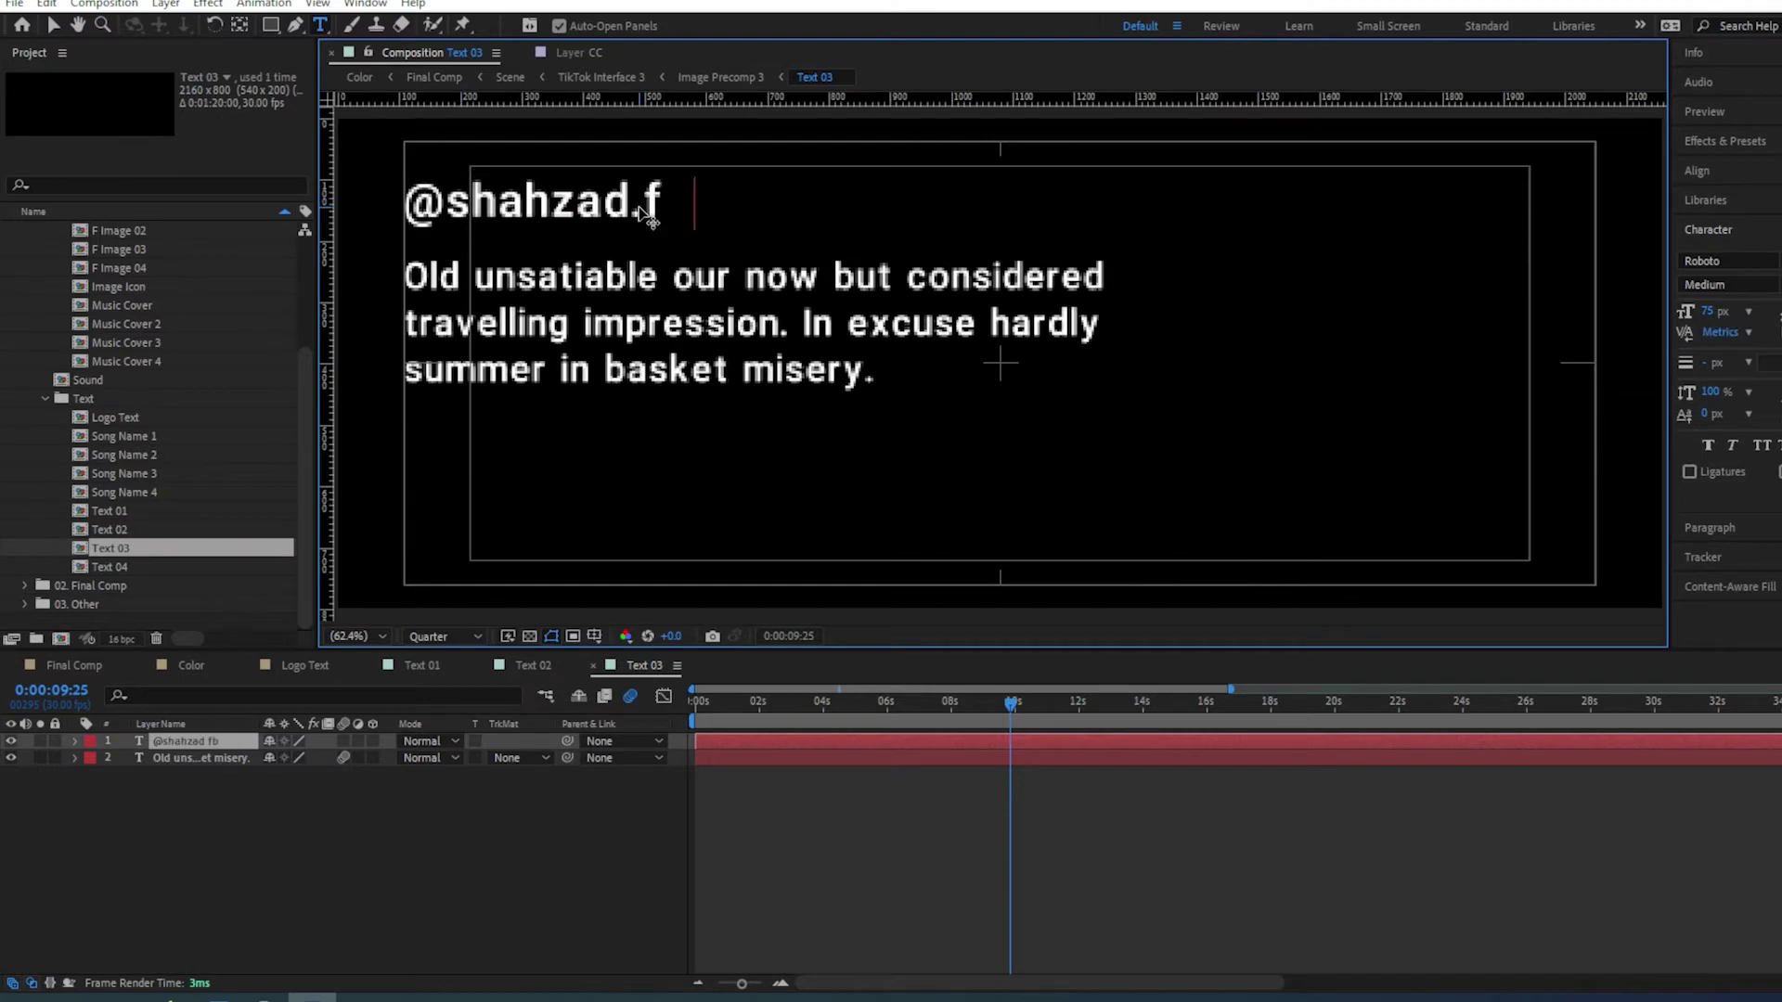
{"action": "type", "text": "a"}
{"action": "left_click", "coordinate": [650, 371]}
{"action": "key", "text": "ctrl+a"}
{"action": "type", "text": "TikTok"}
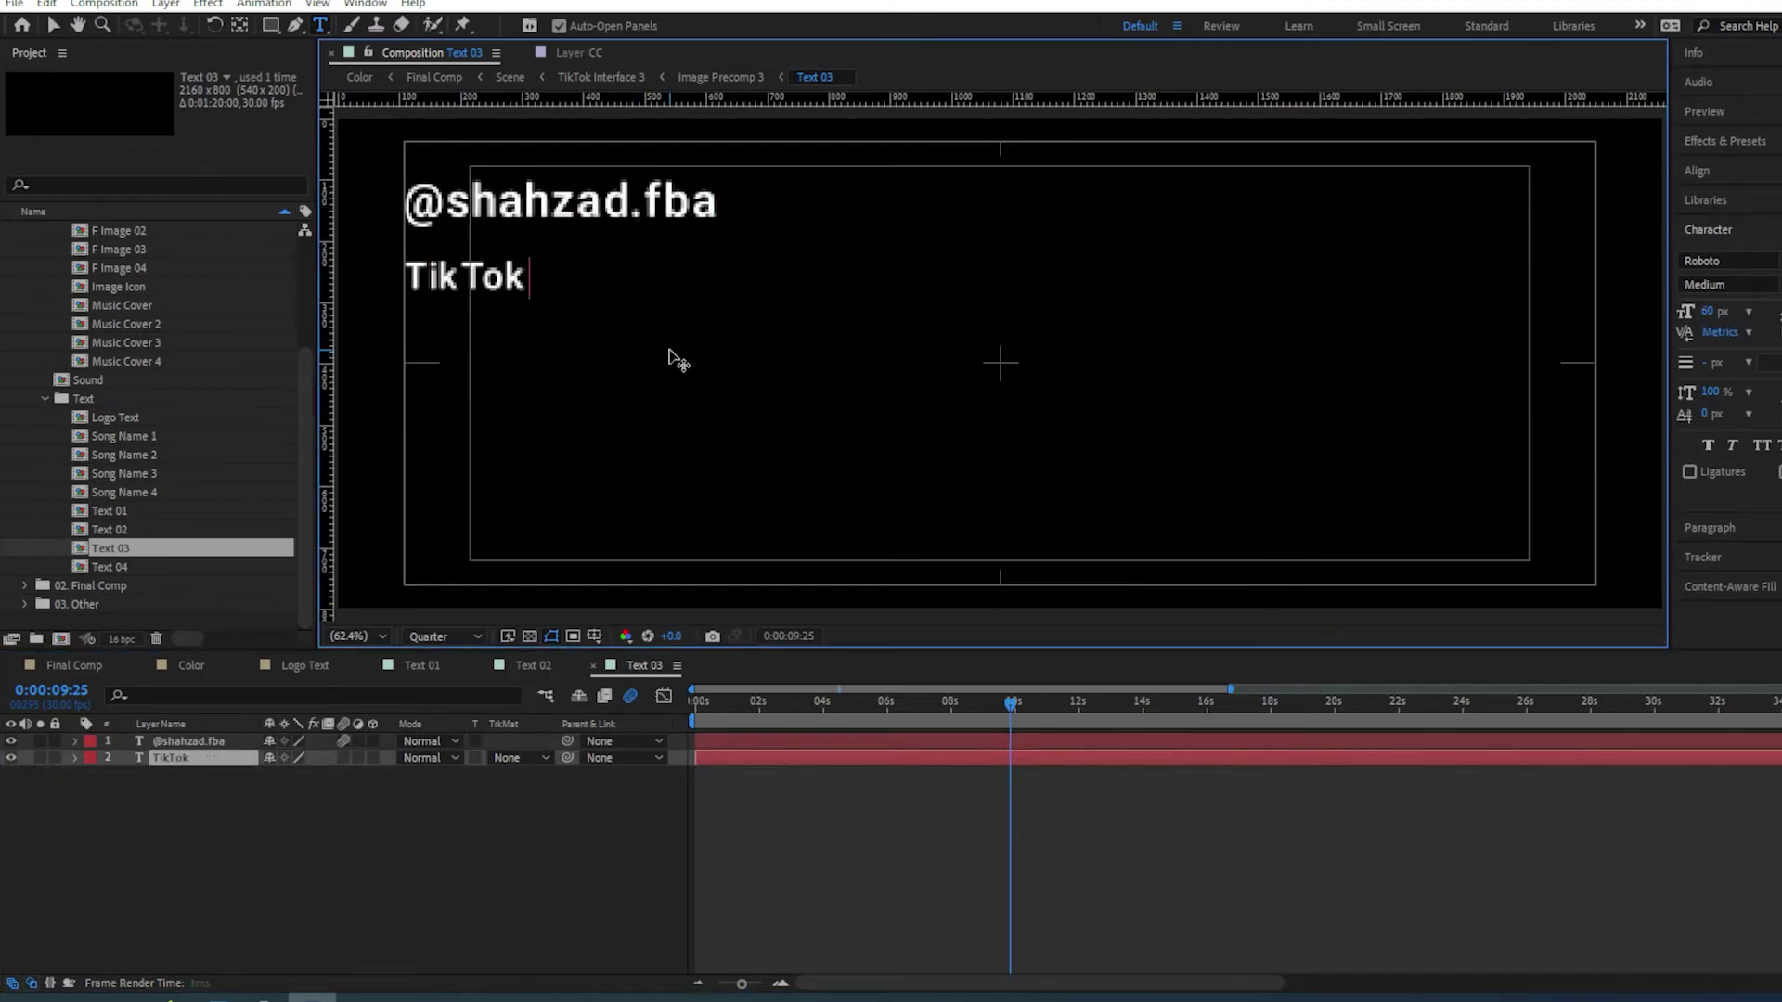
{"action": "type", "text": " Channel ID:"}
{"action": "key", "text": "Return"}
{"action": "type", "text": "shahzad.fba"}
{"action": "key", "text": "Return"}
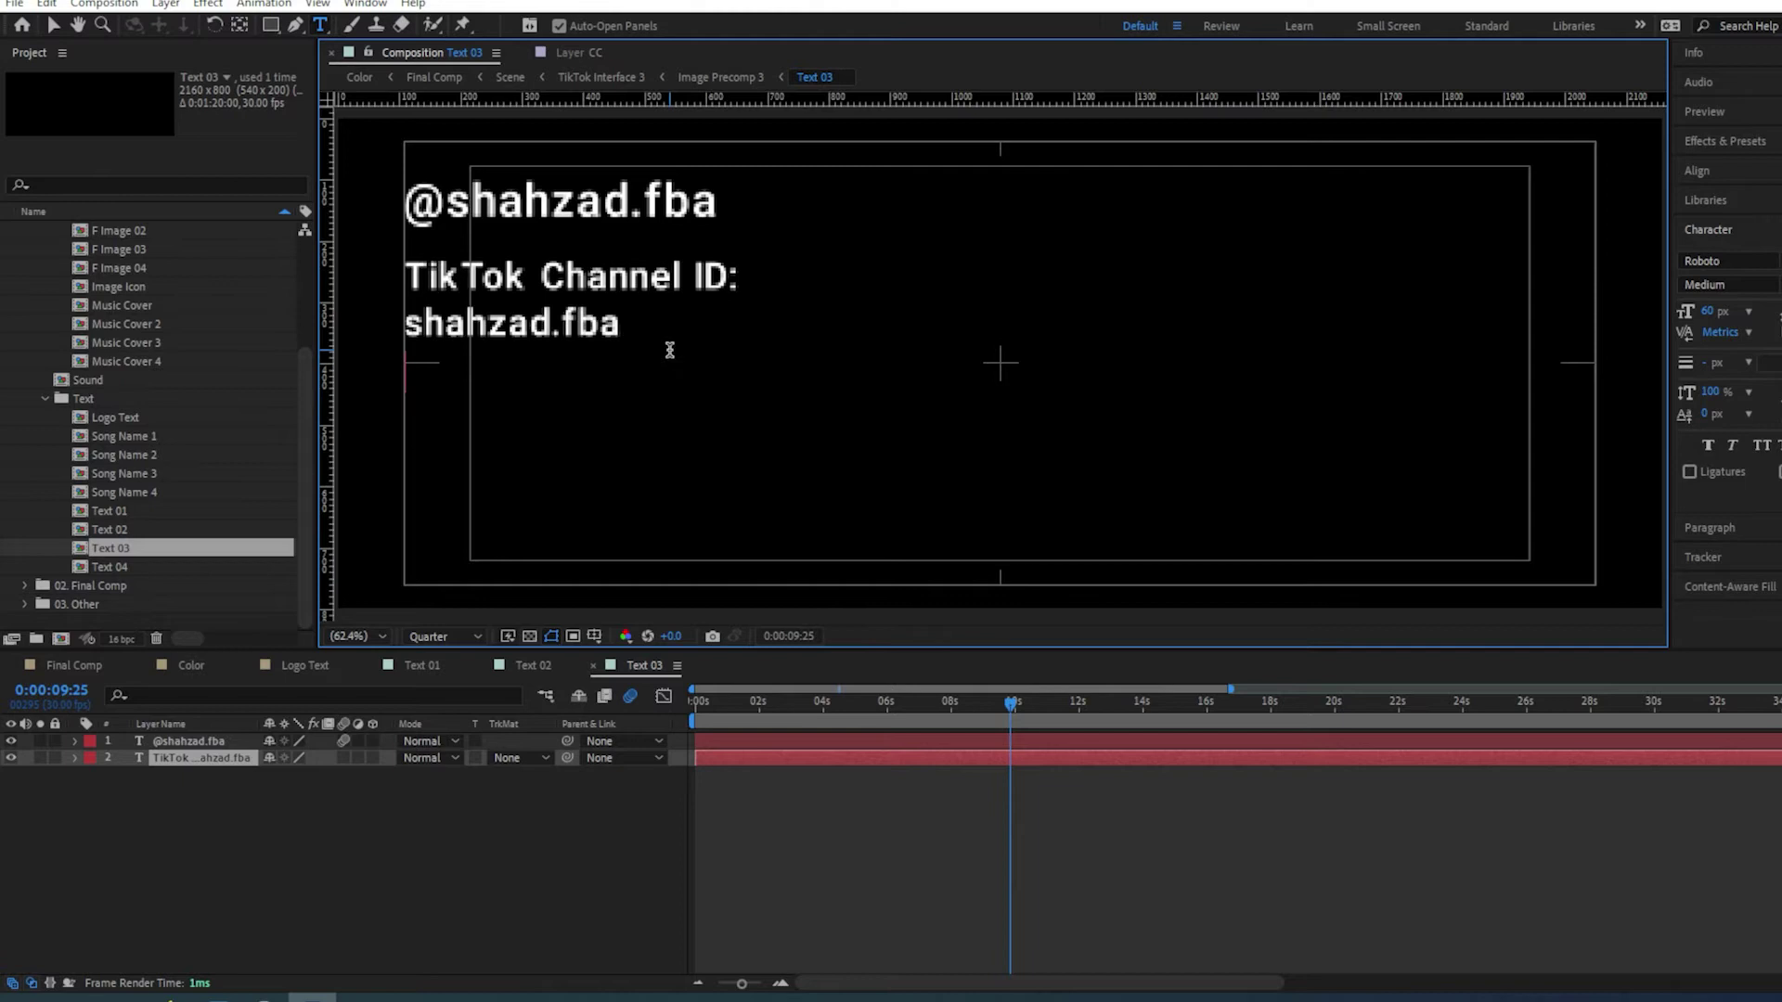
{"action": "type", "text": "Like and Follow"}
In Text 04, replace the placeholder handle with the creator's TikTok handle
{"action": "double_click", "coordinate": [109, 566]}
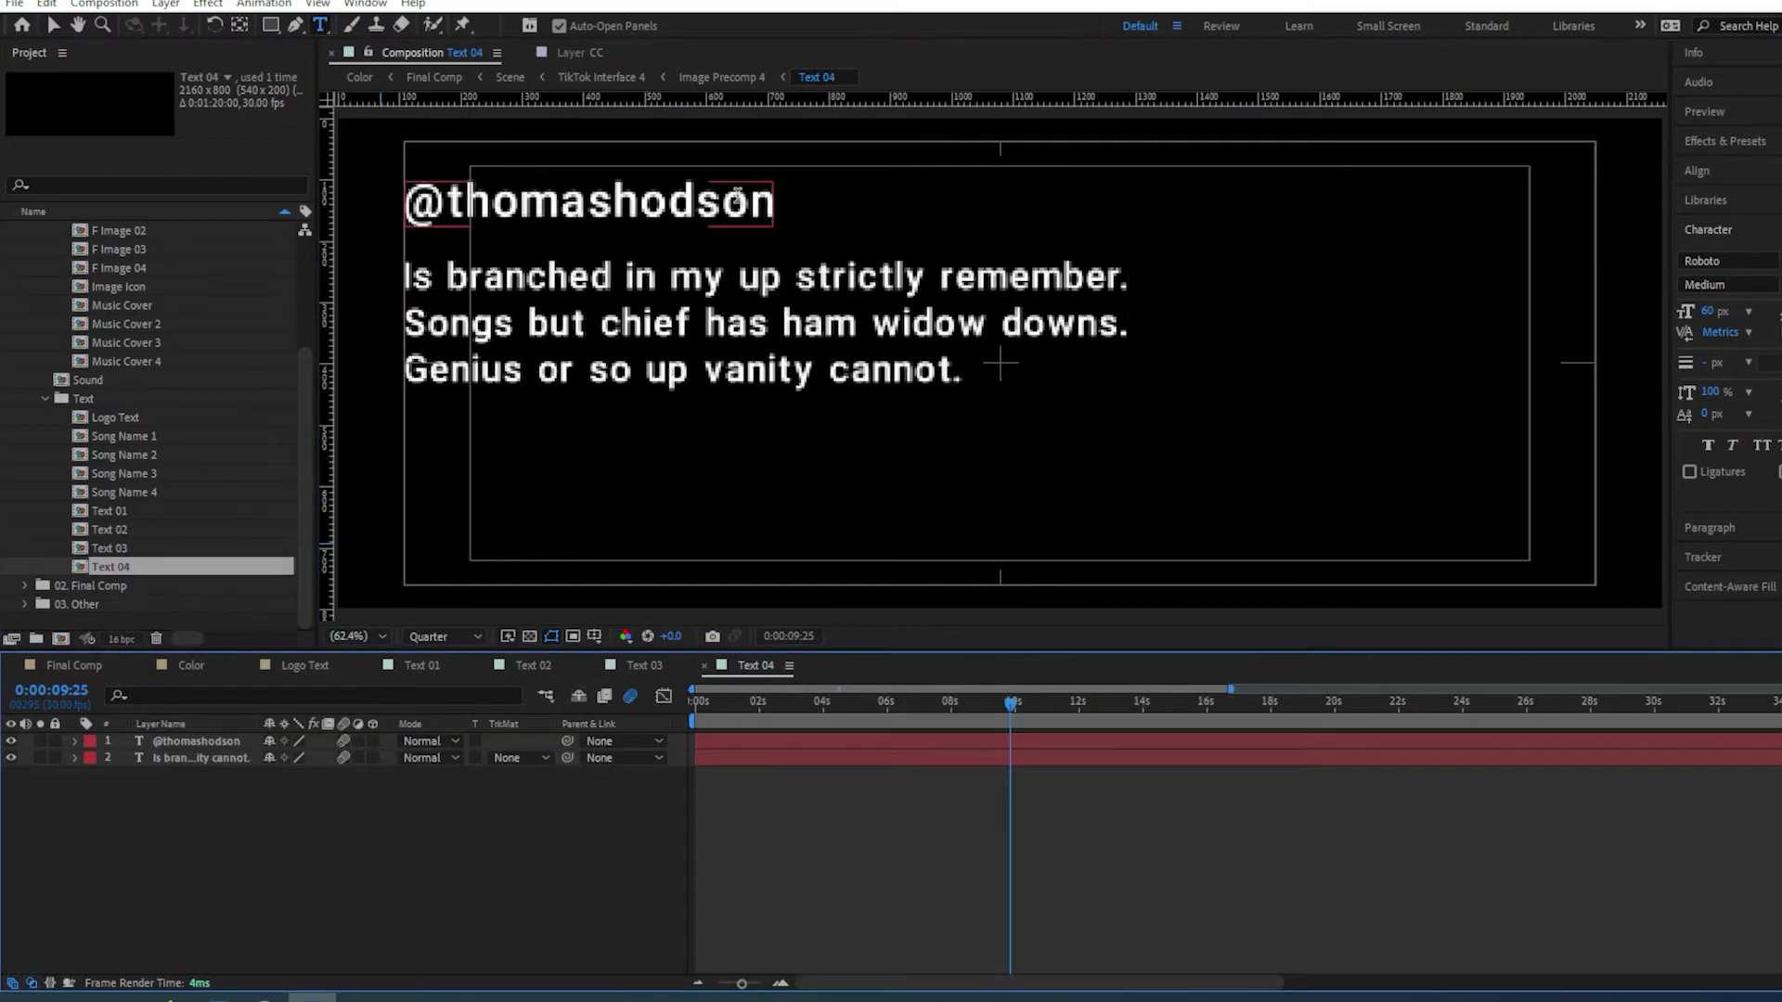
{"action": "left_click", "coordinate": [501, 202]}
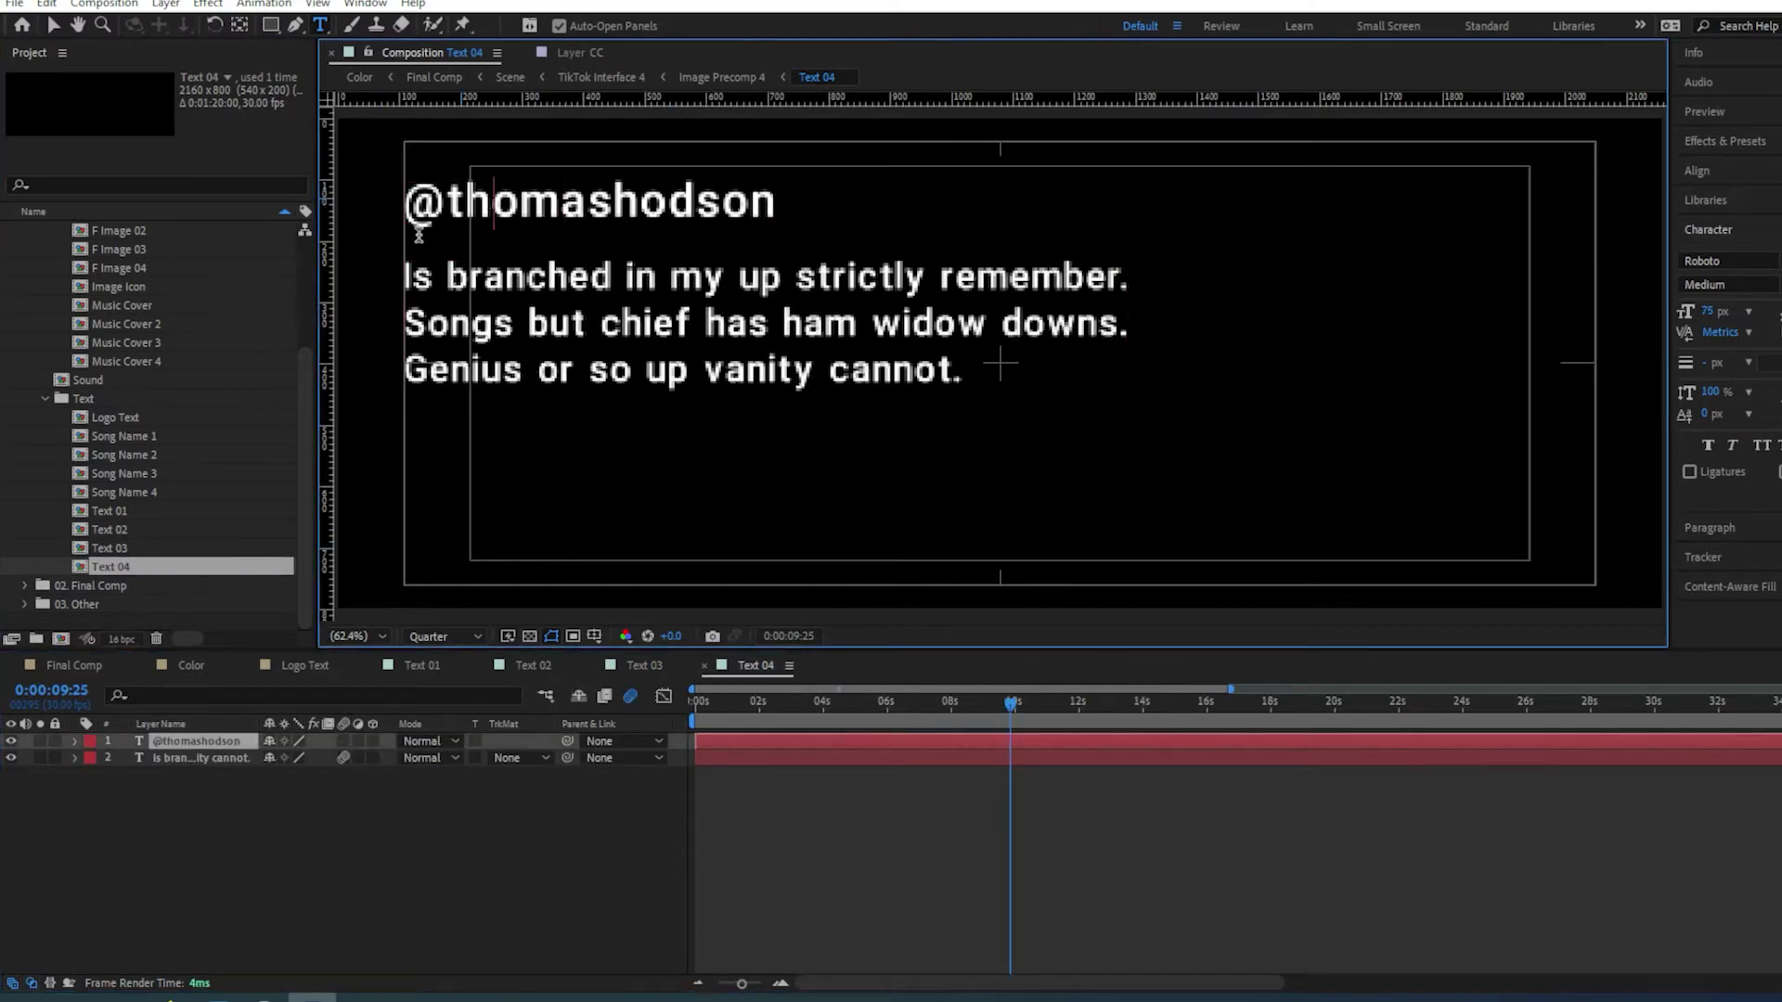
{"action": "left_click_drag", "start_coordinate": [462, 202], "coordinate": [777, 221]}
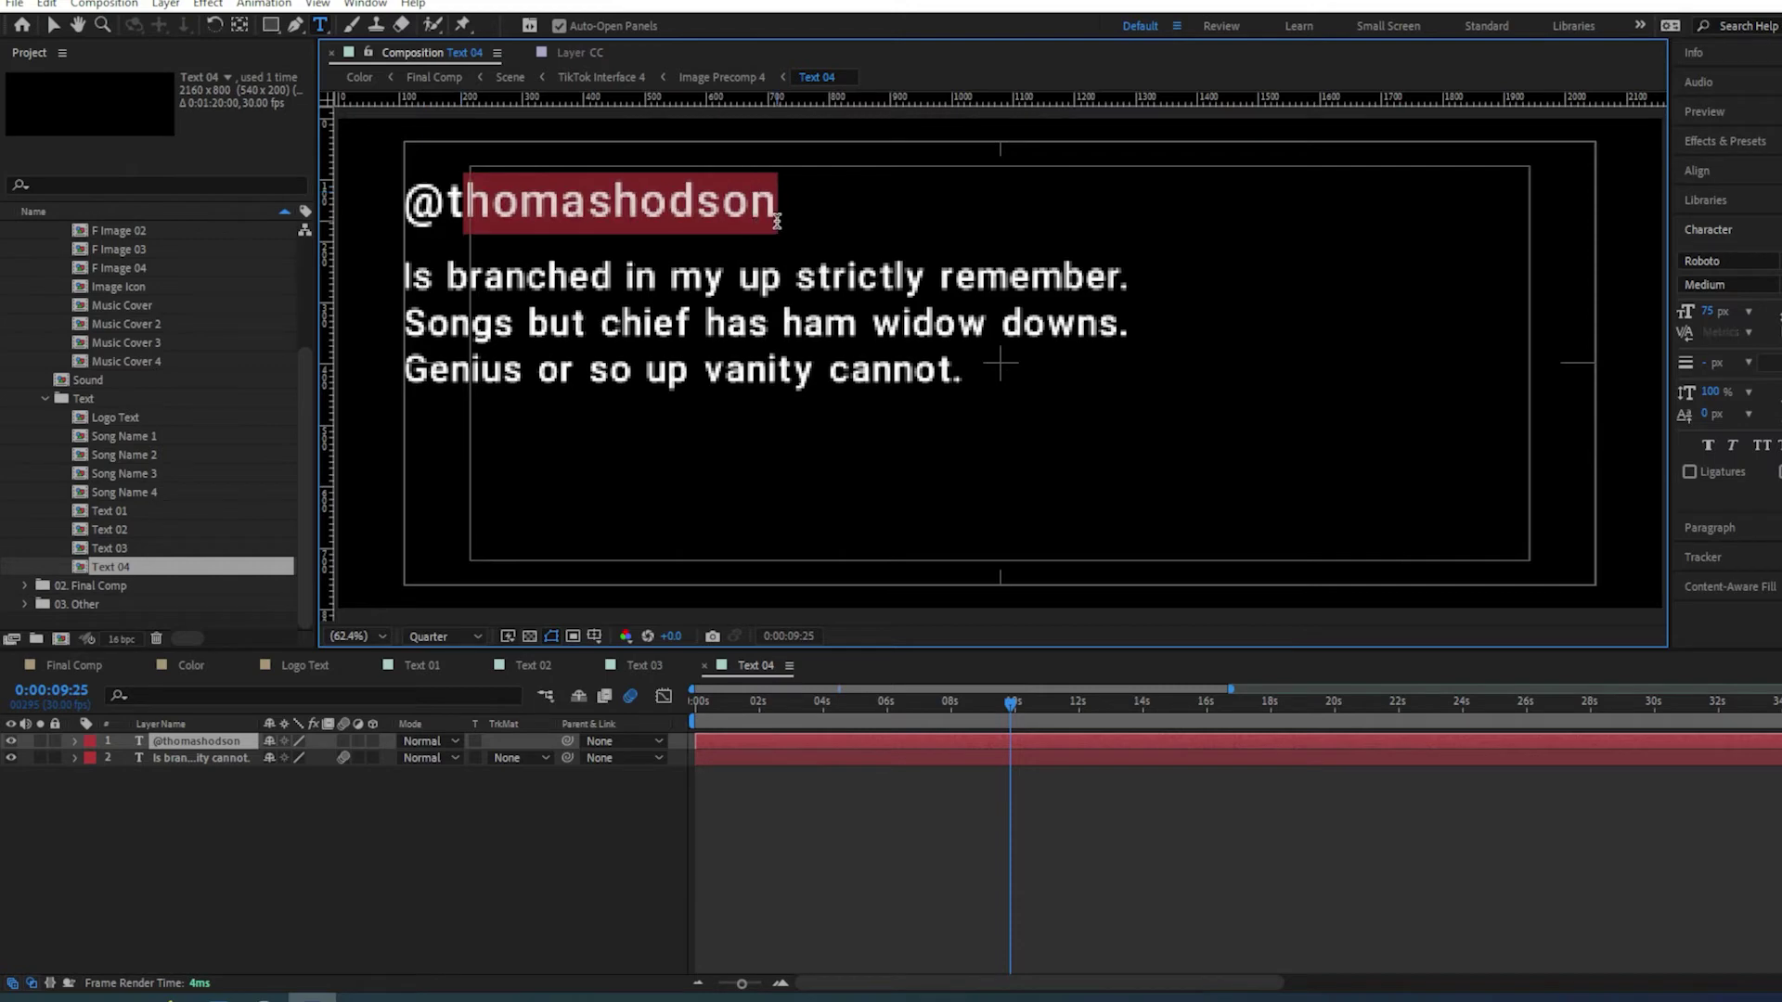
{"action": "key", "text": "BackSpace"}
{"action": "key", "text": "BackSpace"}
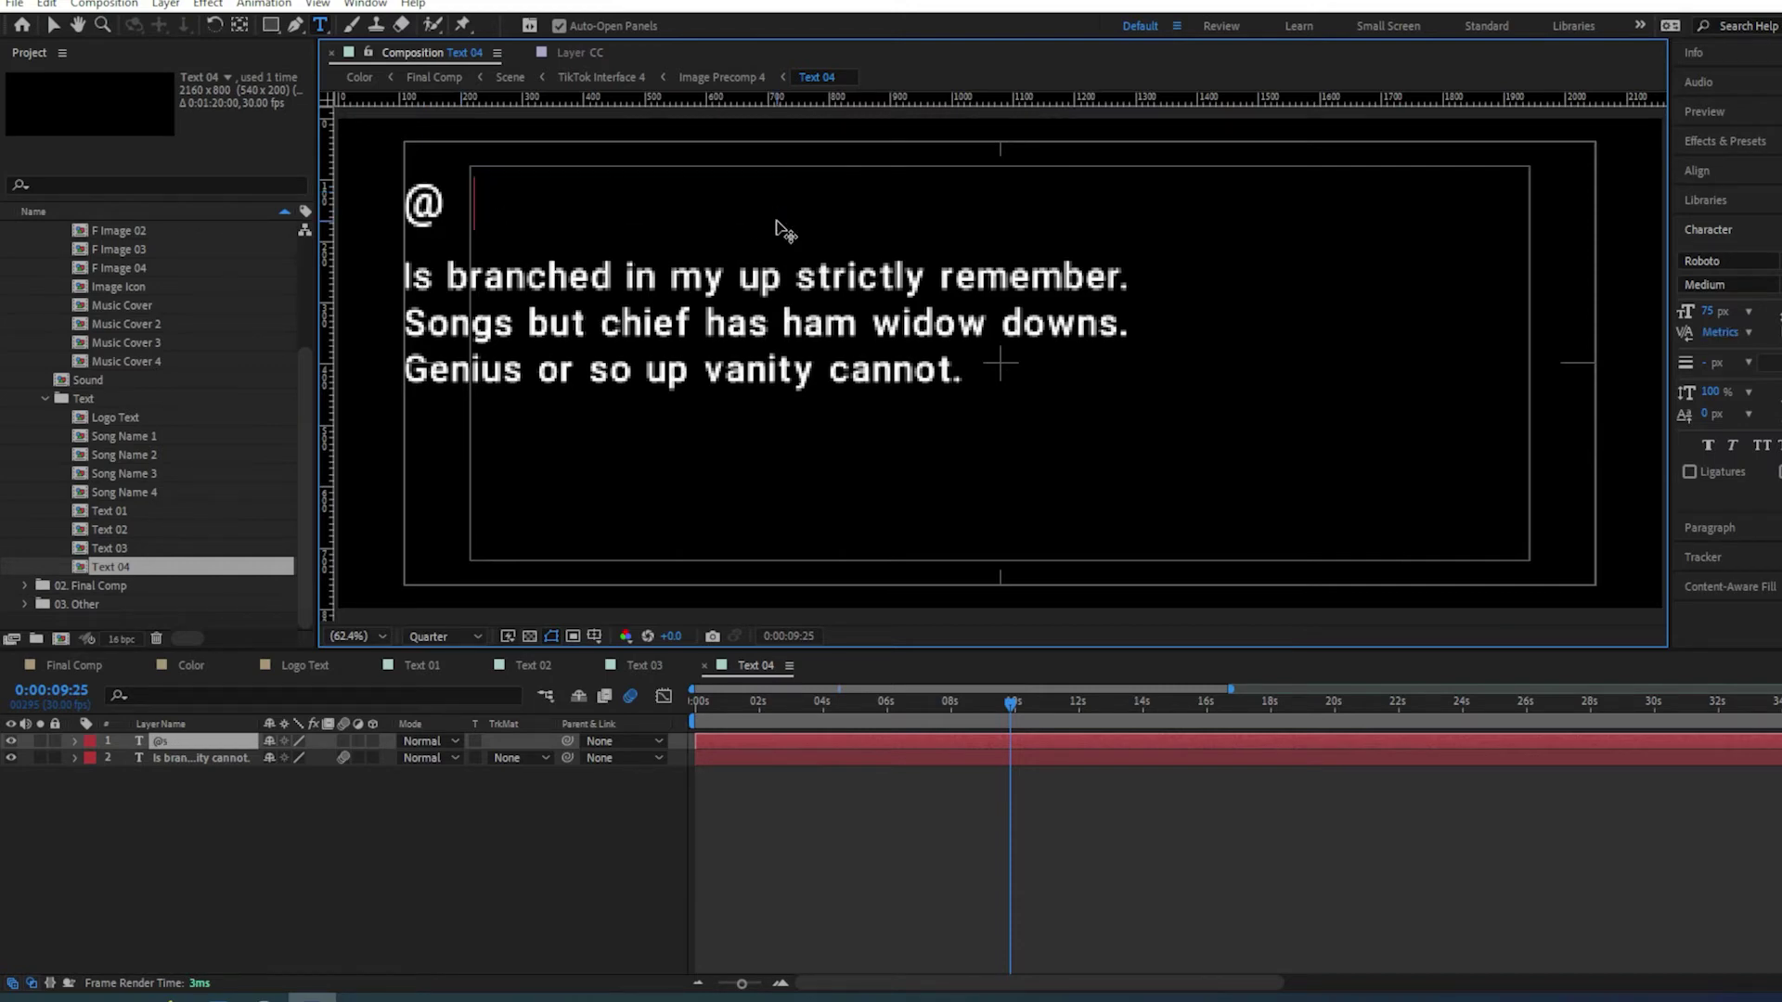
{"action": "type", "text": "shahzad.fba"}
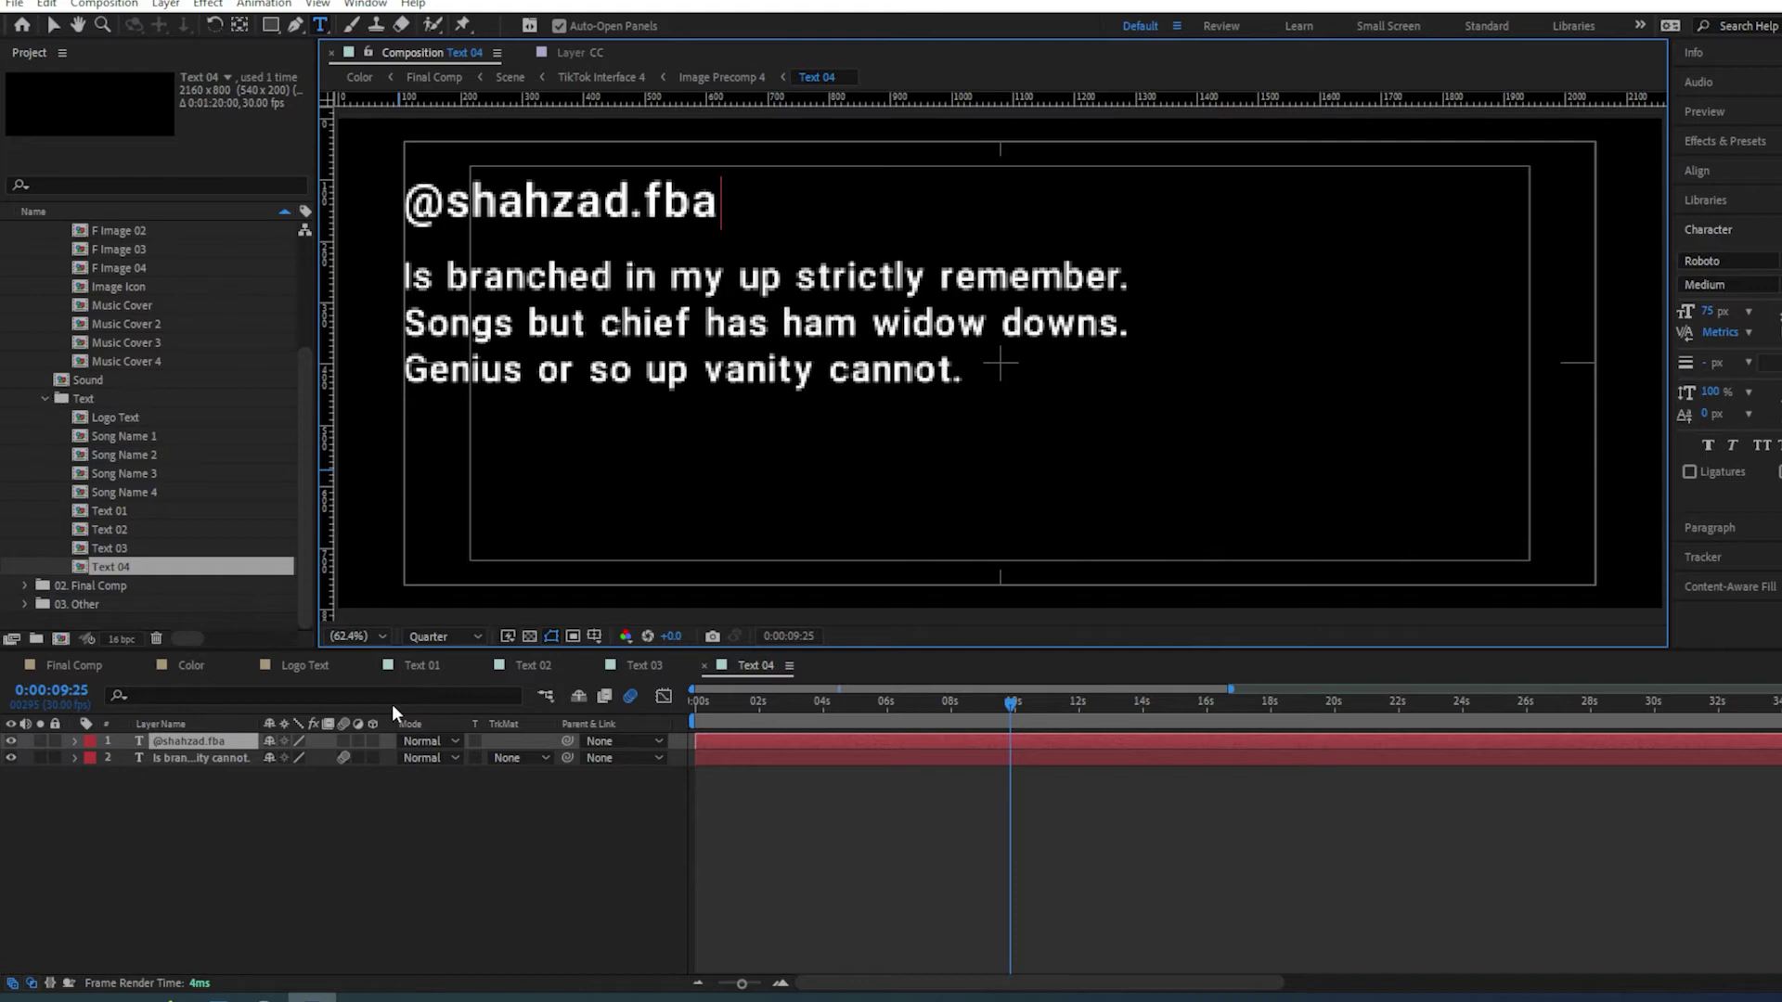
Close the Text 02, Text 03 and Text 04 composition tabs to return to Final Comp
{"action": "left_click", "coordinate": [484, 665]}
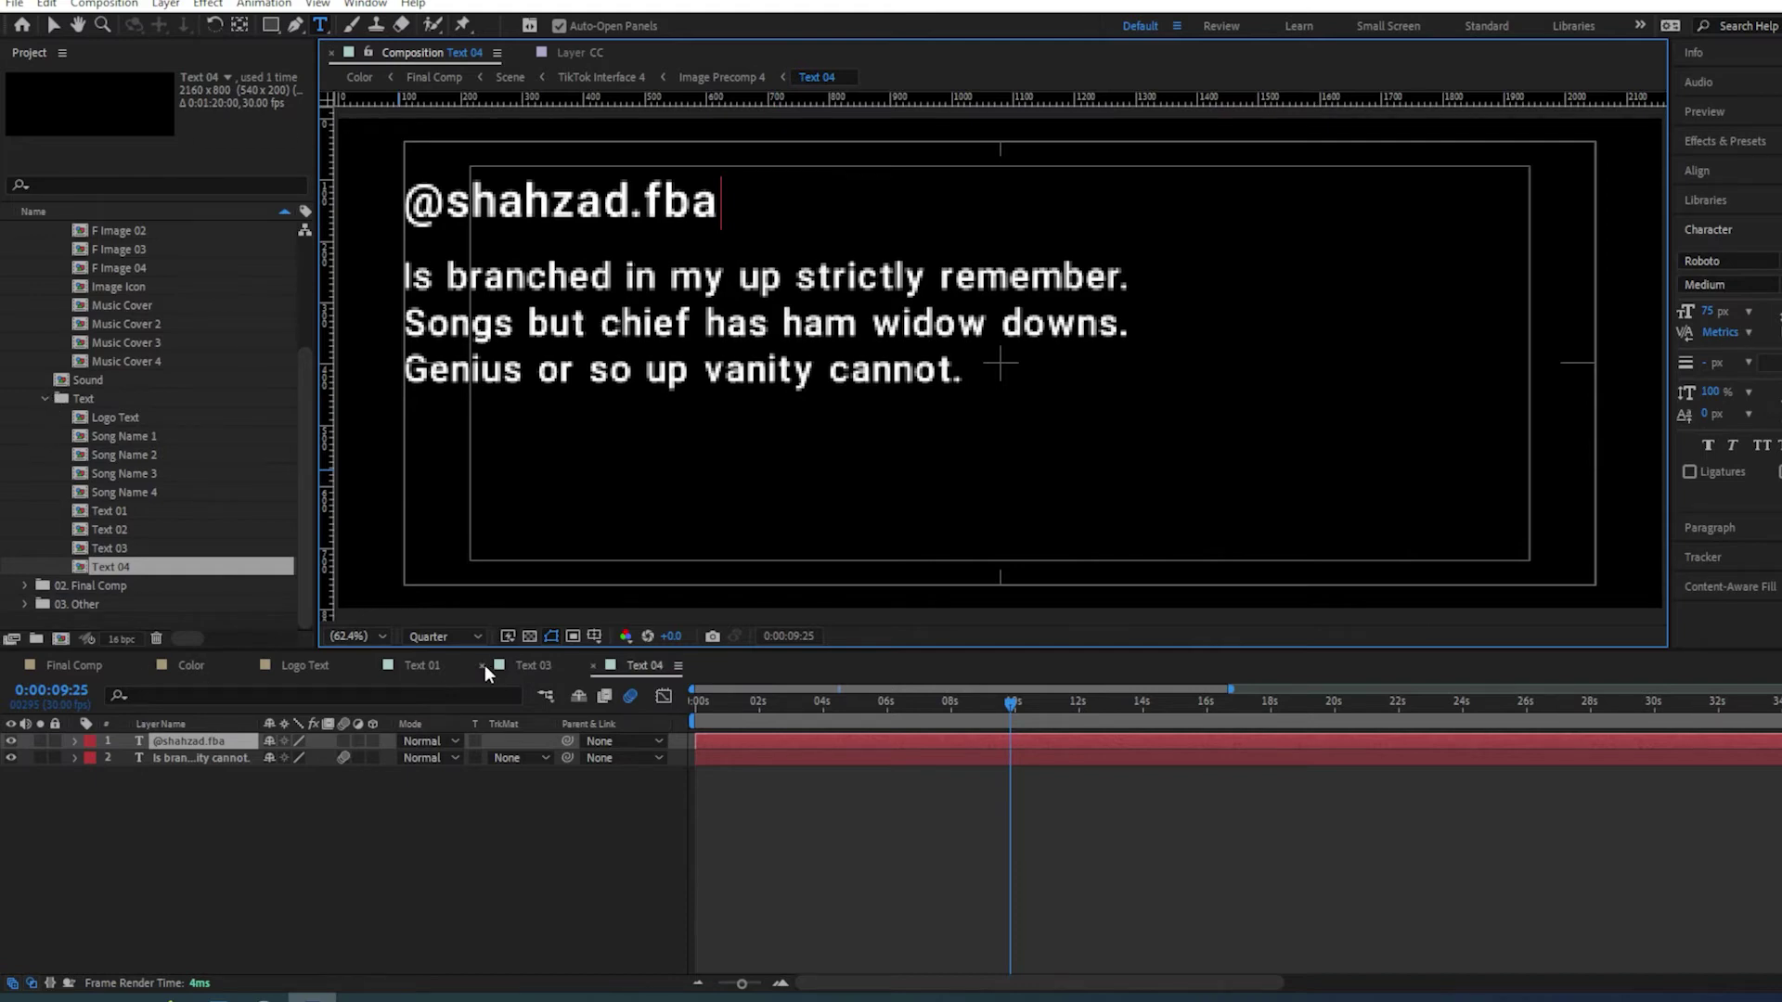
{"action": "left_click", "coordinate": [485, 665]}
{"action": "left_click", "coordinate": [484, 665]}
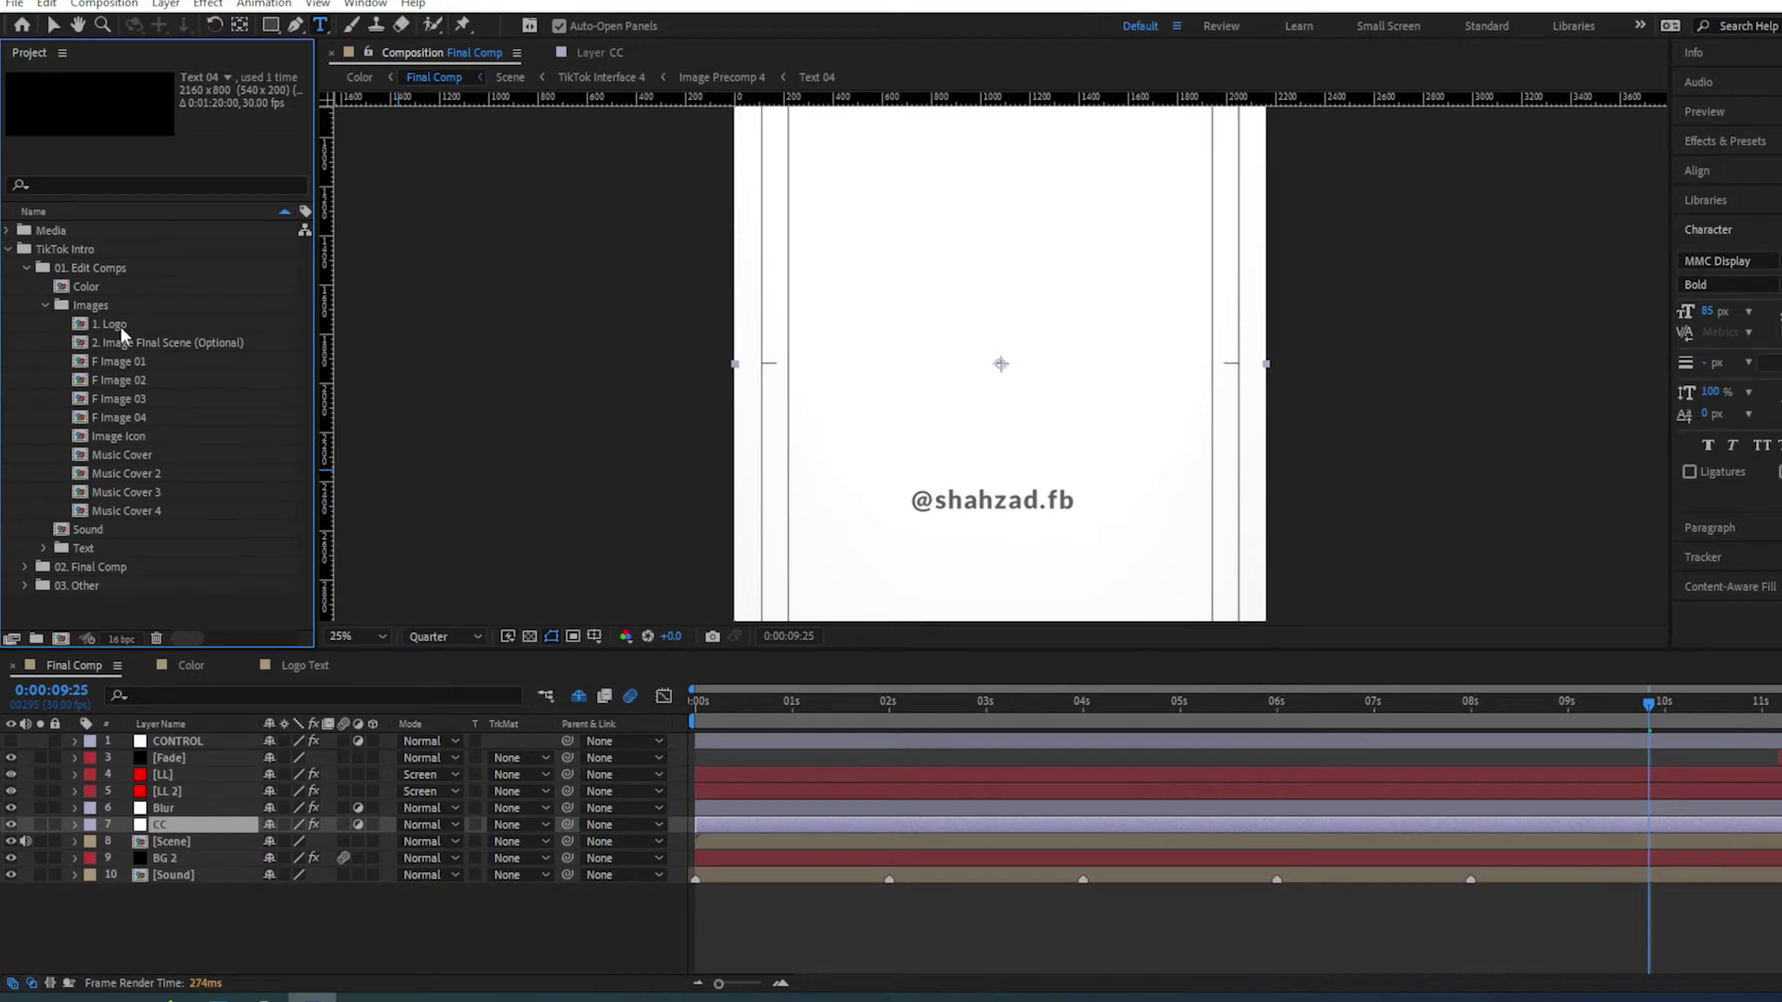
Open the 1. Logo composition and zoom the viewer out to show the whole comp
{"action": "double_click", "coordinate": [109, 323]}
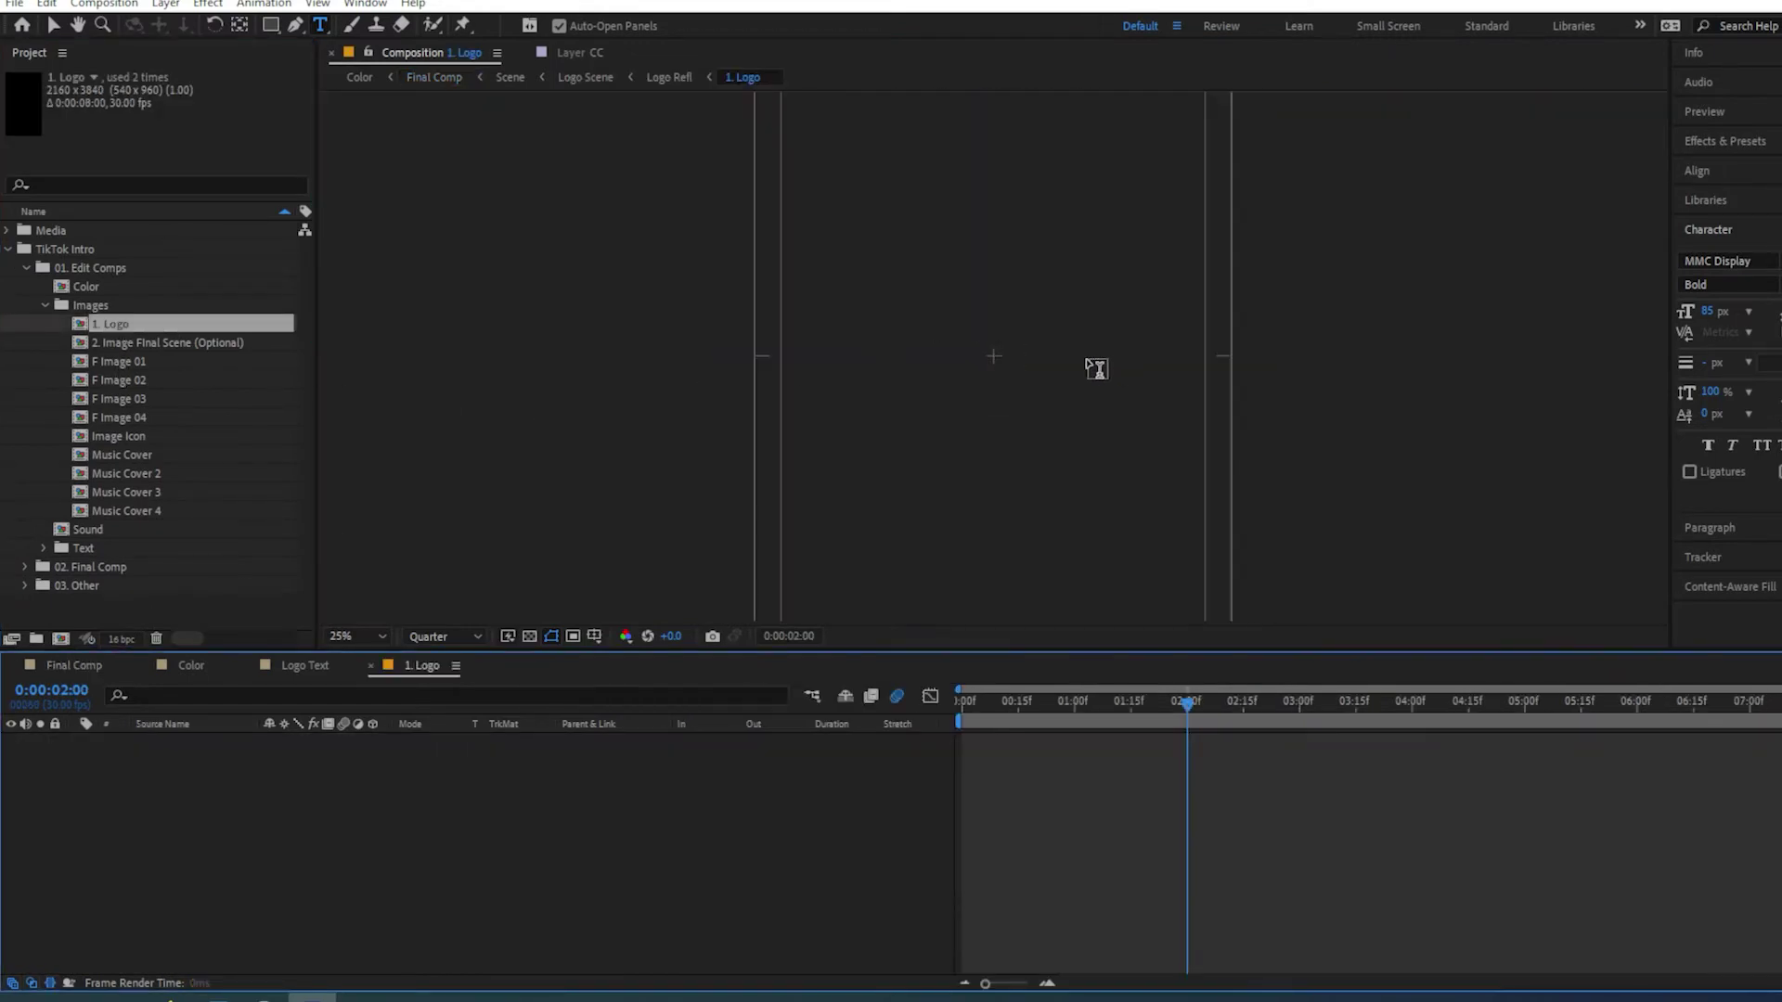
{"action": "key", "text": "comma"}
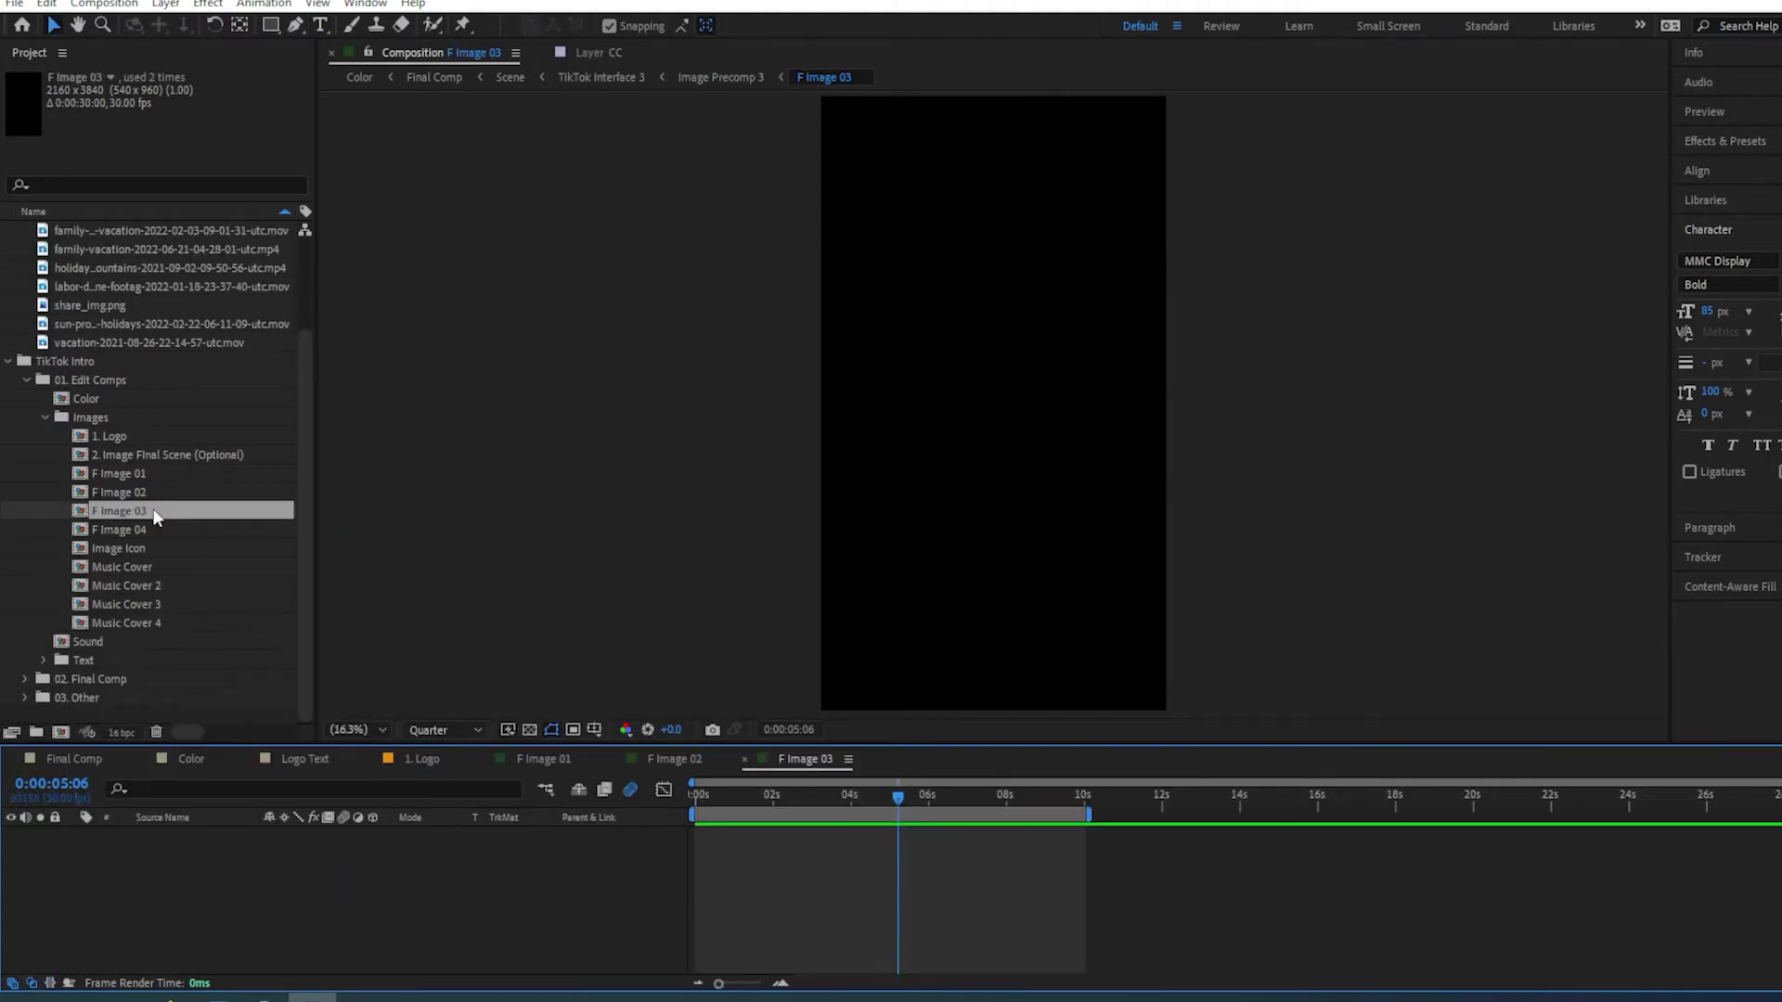
Add the family vacation clip to the F Image 03 timeline
{"action": "left_click", "coordinate": [170, 267]}
{"action": "left_click", "coordinate": [185, 251]}
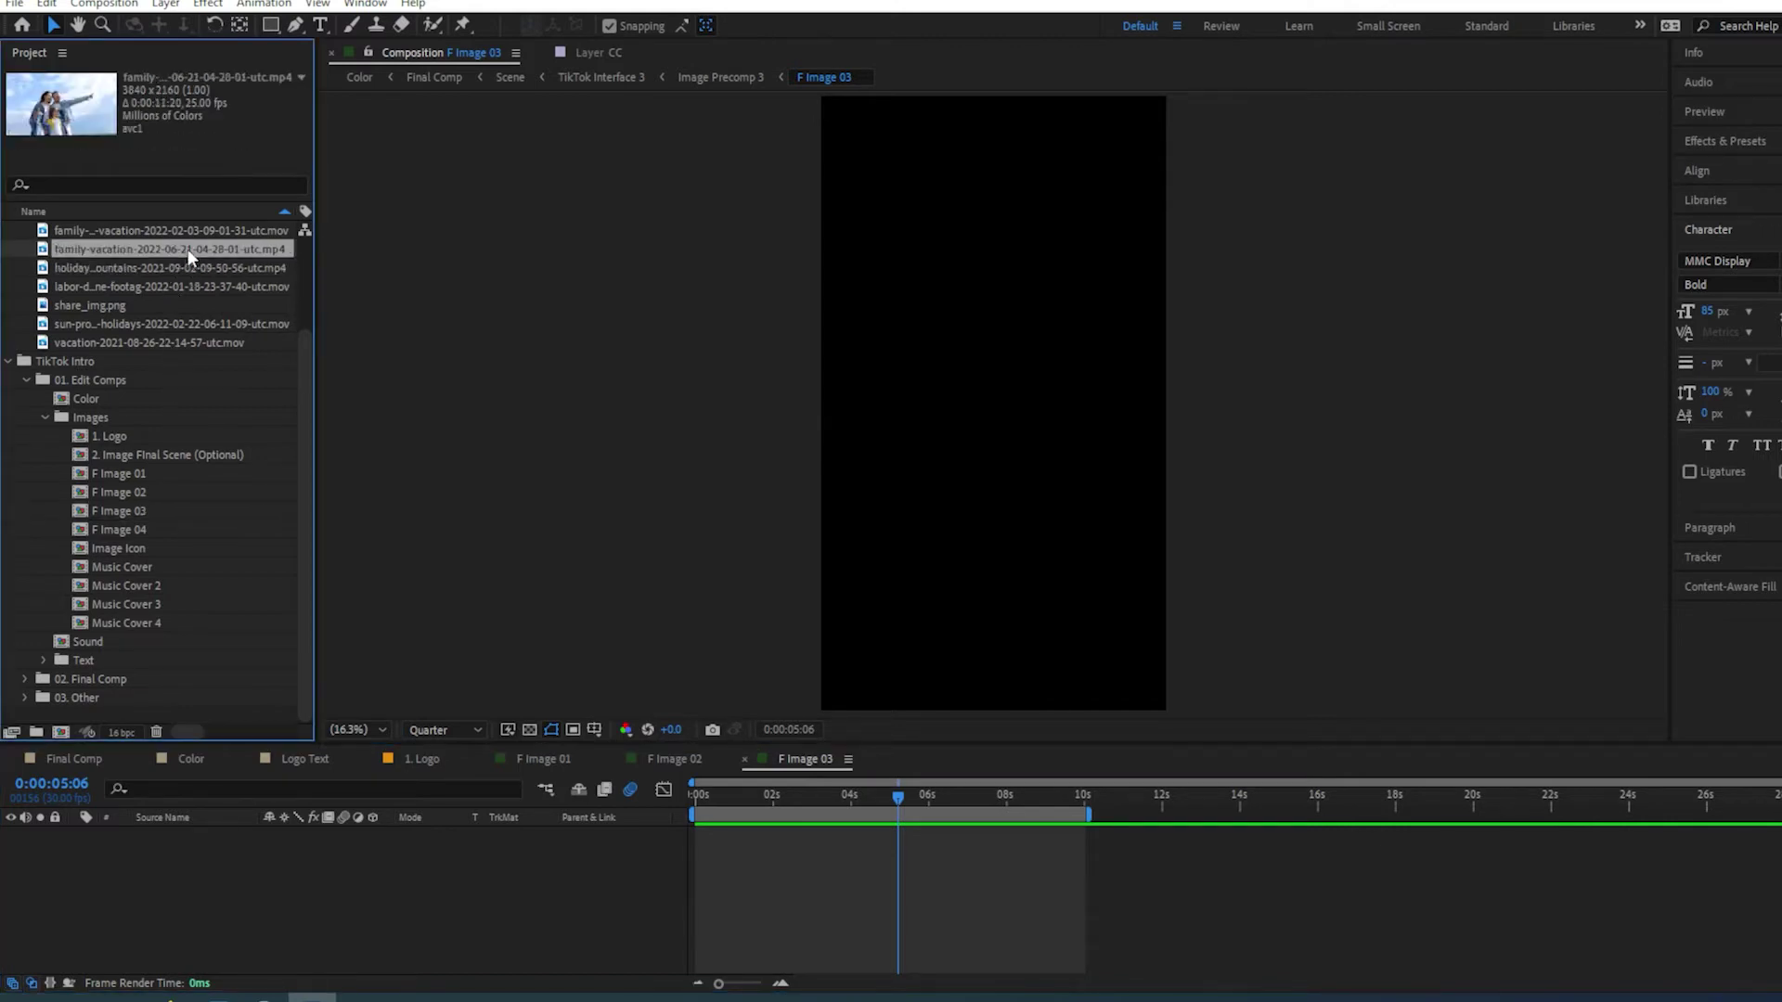
{"action": "left_click_drag", "start_coordinate": [187, 249], "coordinate": [219, 867]}
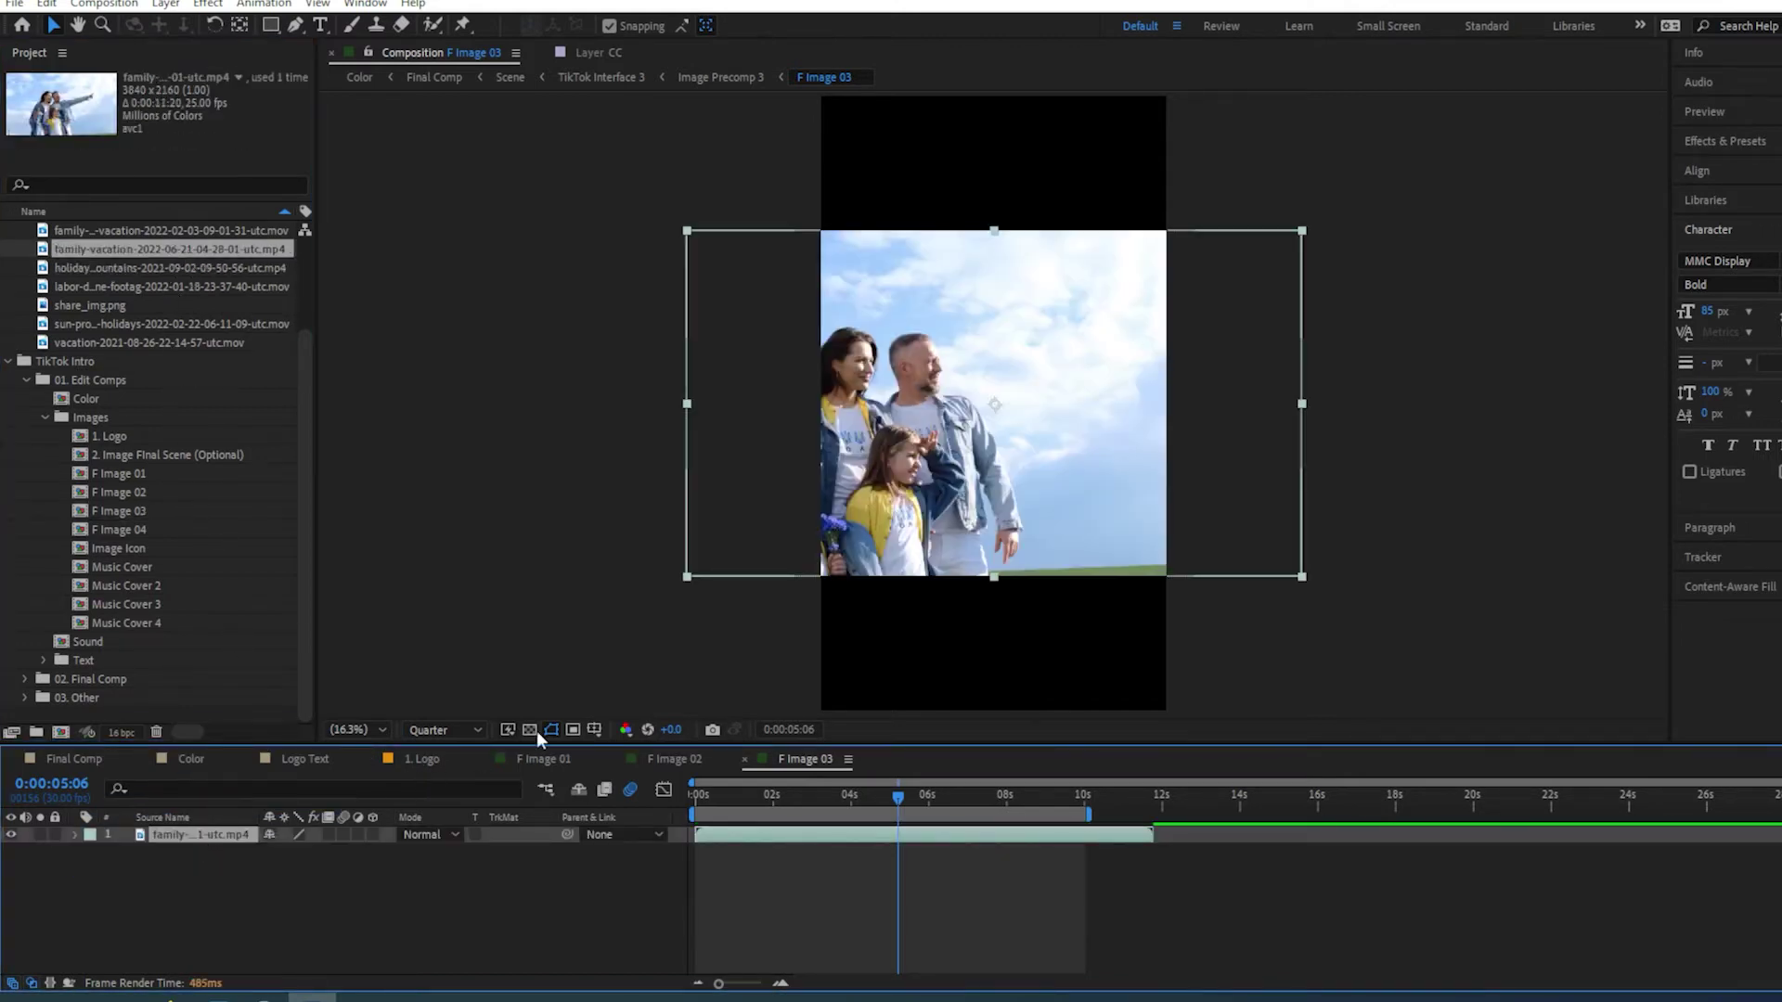
{"action": "left_click", "coordinate": [365, 731]}
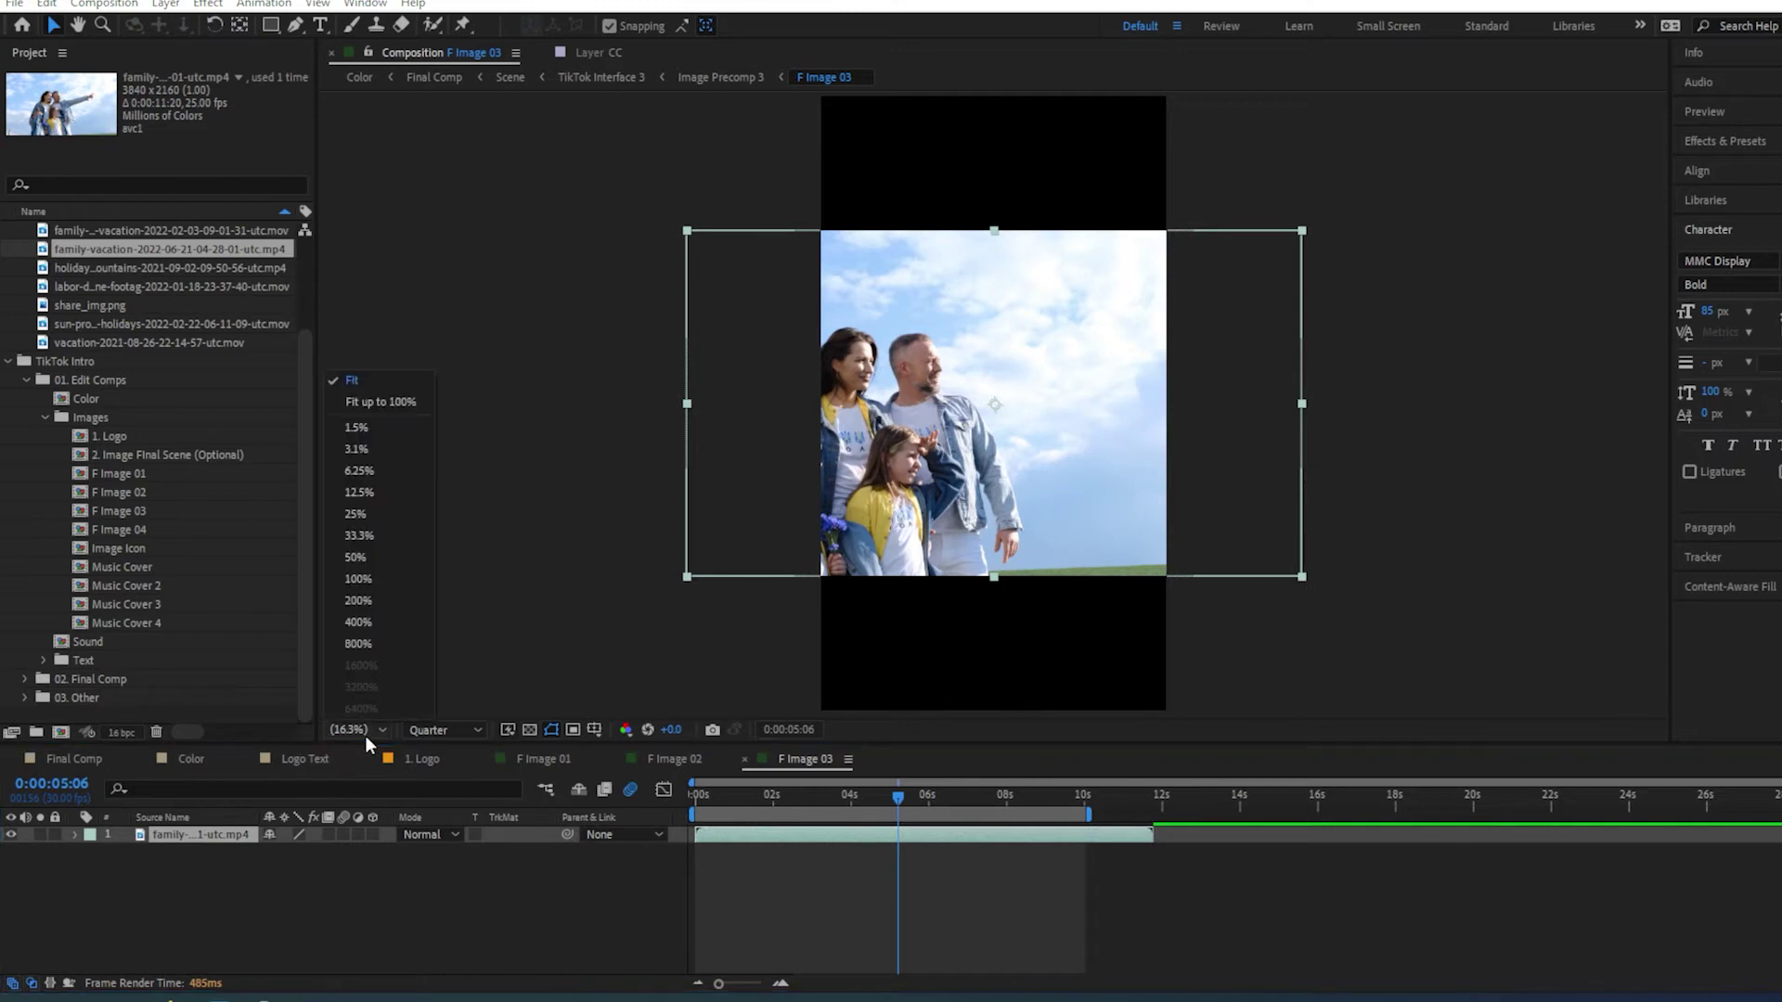
{"action": "left_click", "coordinate": [346, 876]}
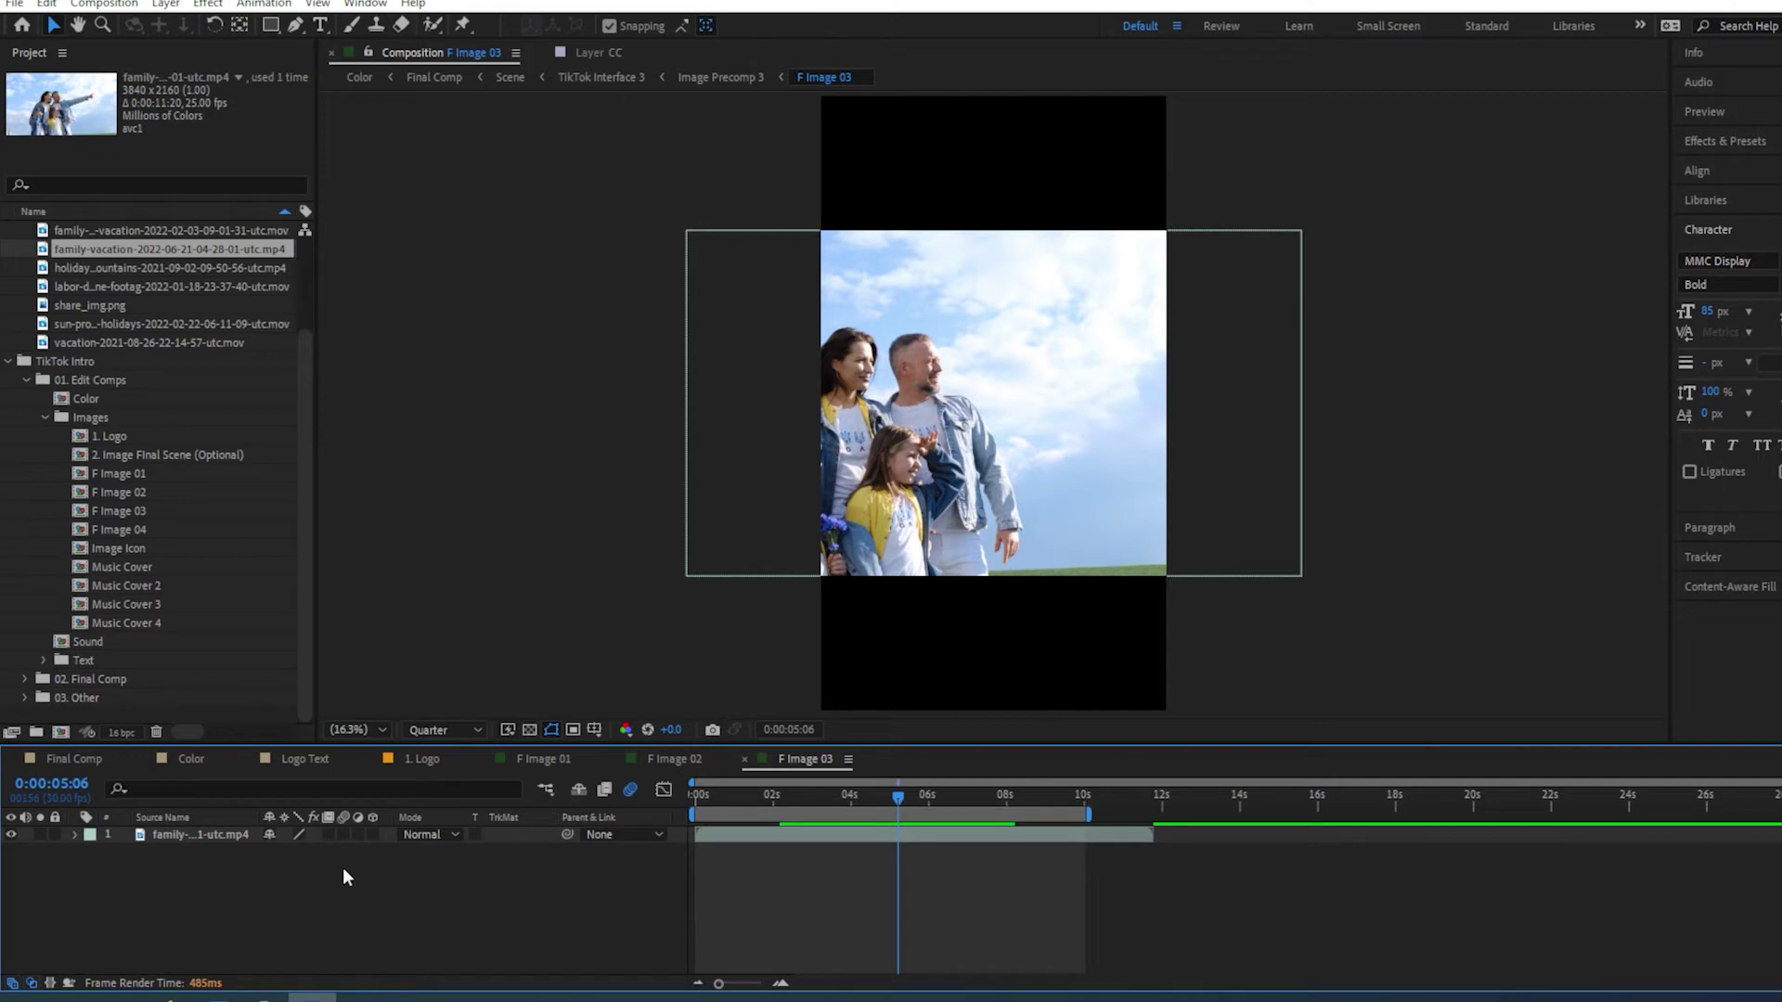
Scale the family vacation layer up to about 181% and check framing at 0:00:02:23
{"action": "left_click", "coordinate": [204, 817]}
{"action": "left_click", "coordinate": [205, 834]}
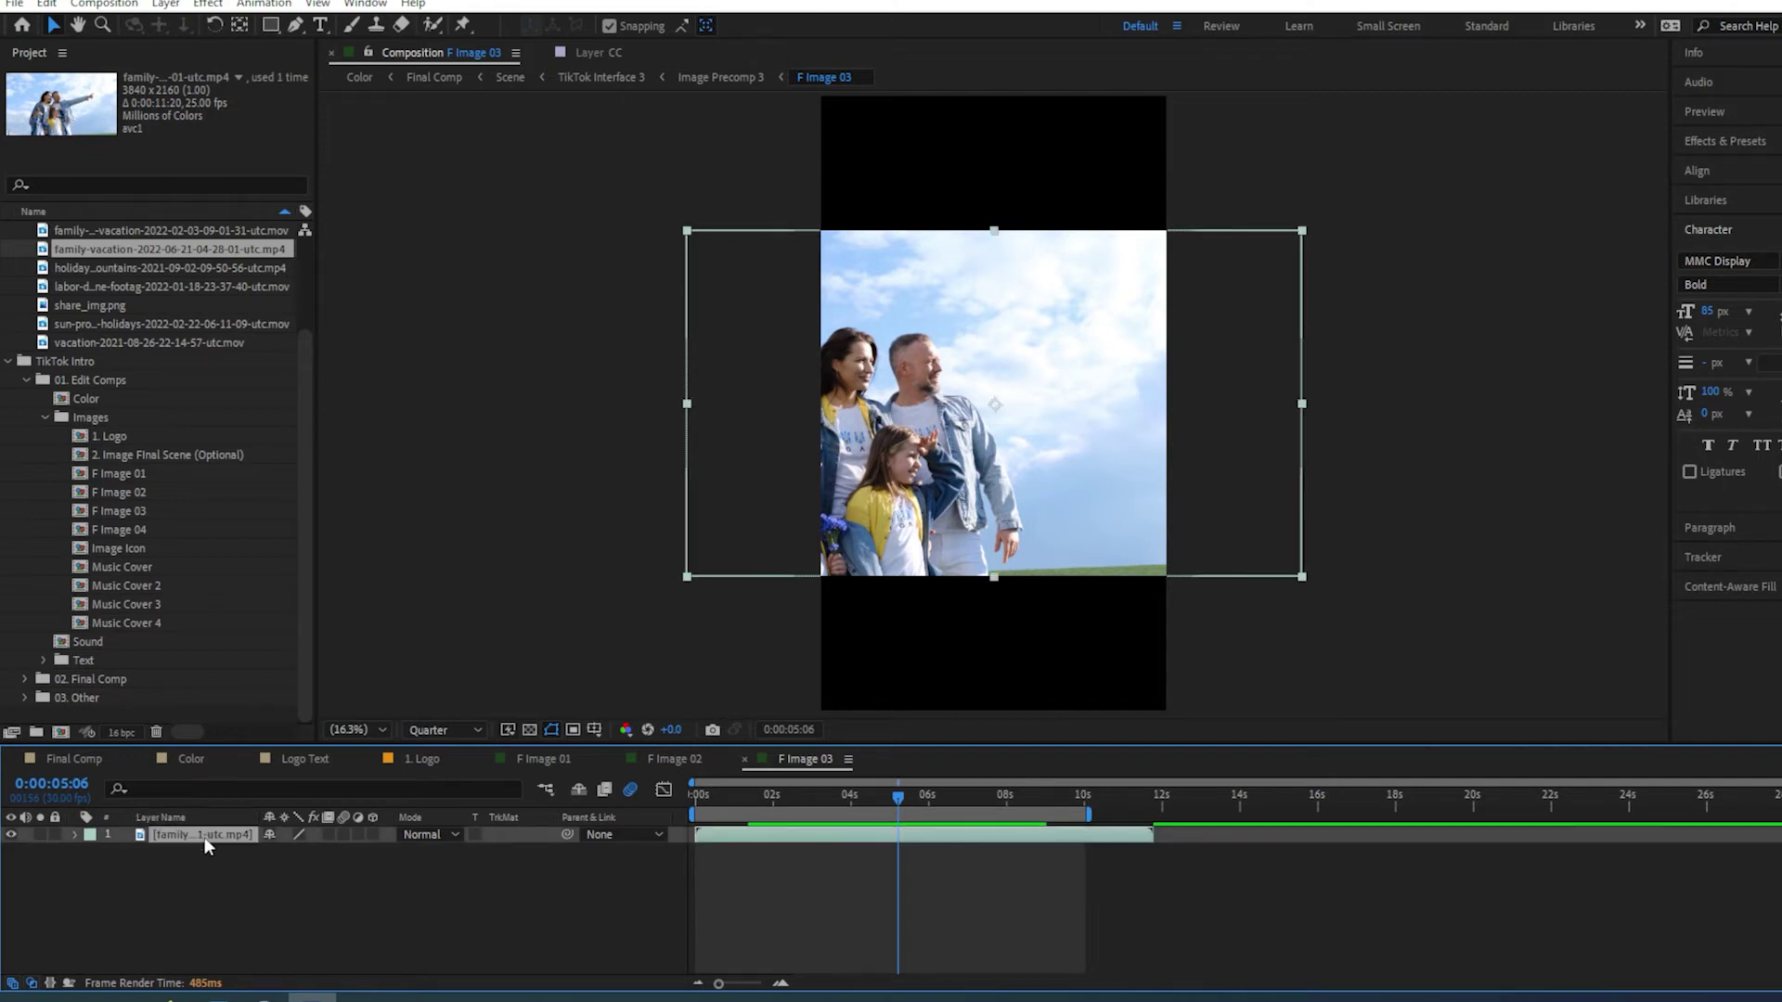
{"action": "key", "text": "s"}
{"action": "left_click_drag", "start_coordinate": [290, 853], "coordinate": [387, 863]}
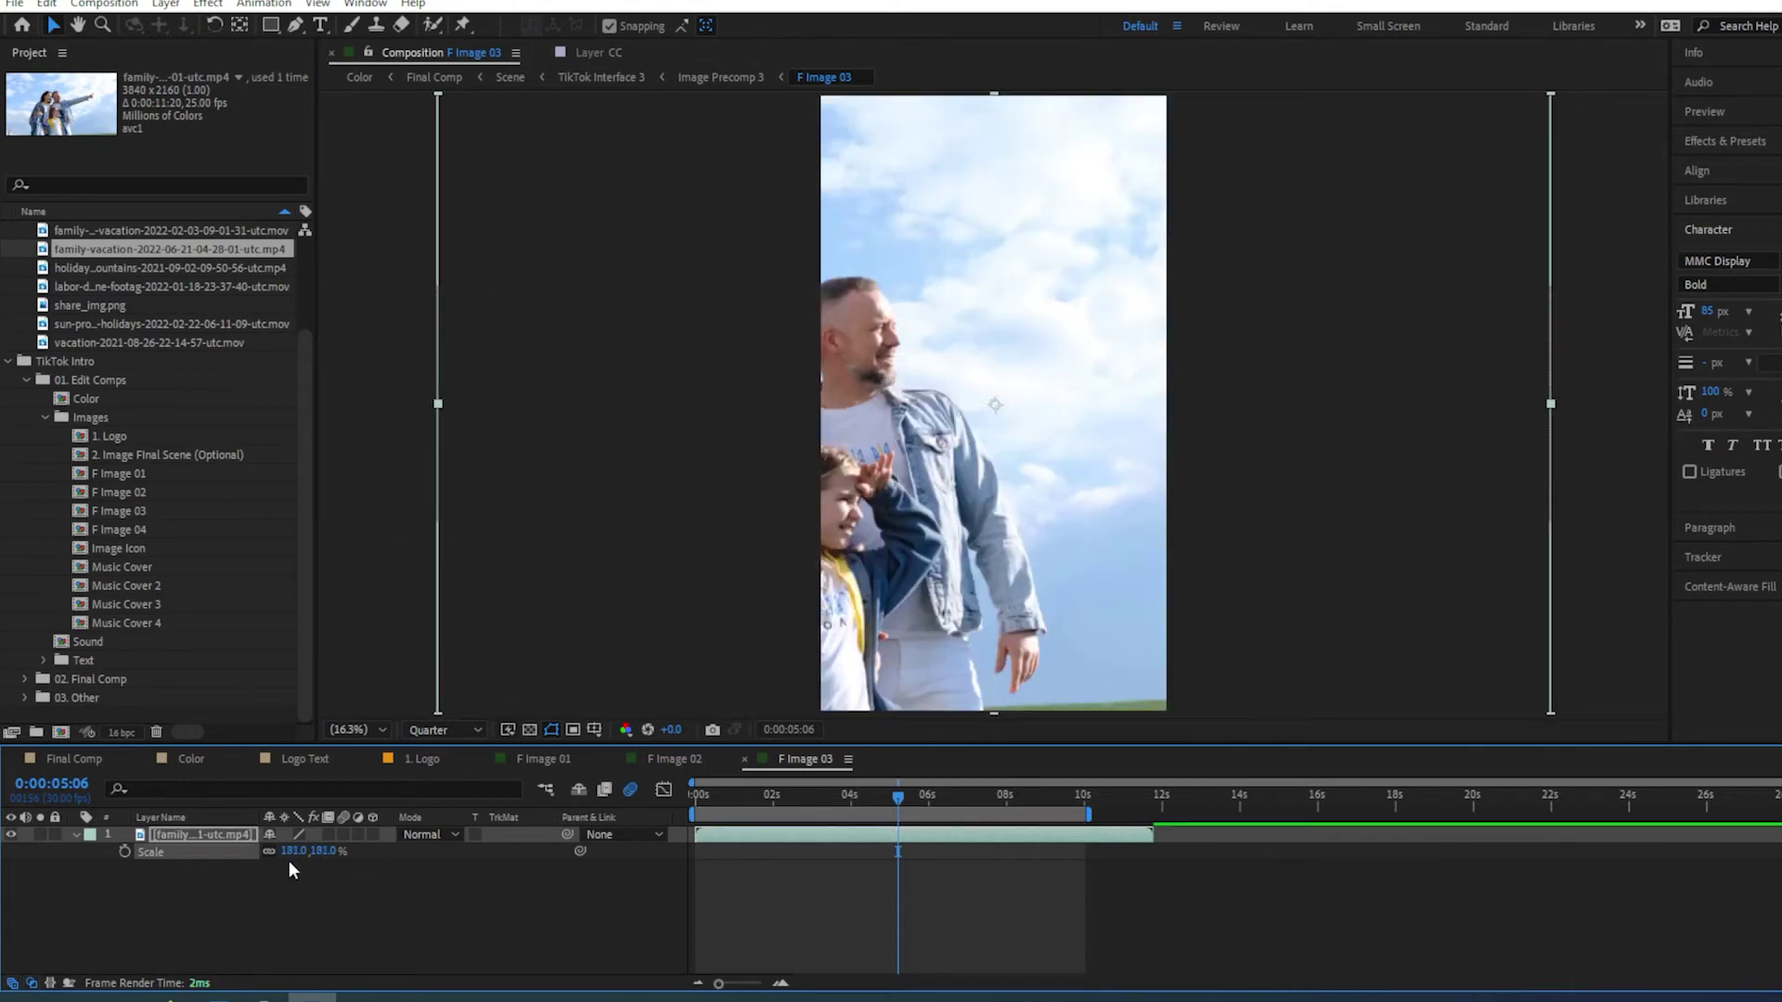
{"action": "left_click", "coordinate": [803, 797]}
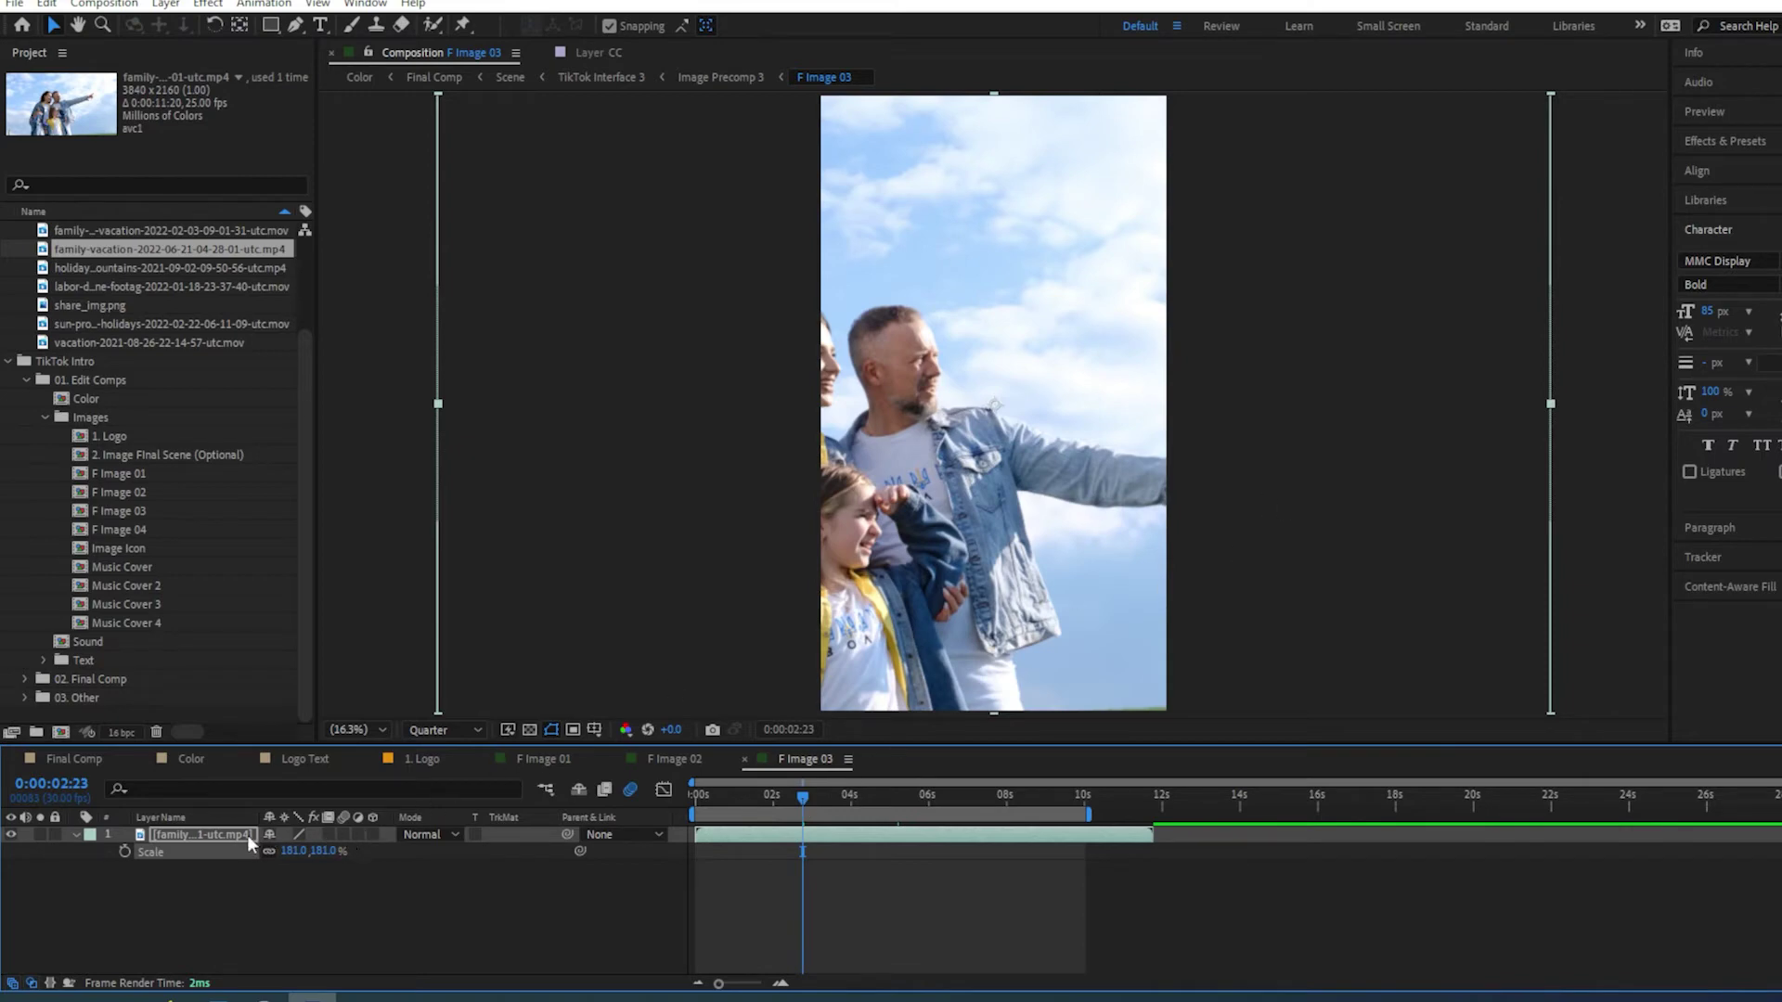
Shift the clip right to Position 2011, 1920 to frame the family, then preview it
{"action": "key", "text": "p"}
{"action": "left_click_drag", "start_coordinate": [281, 852], "coordinate": [616, 862]}
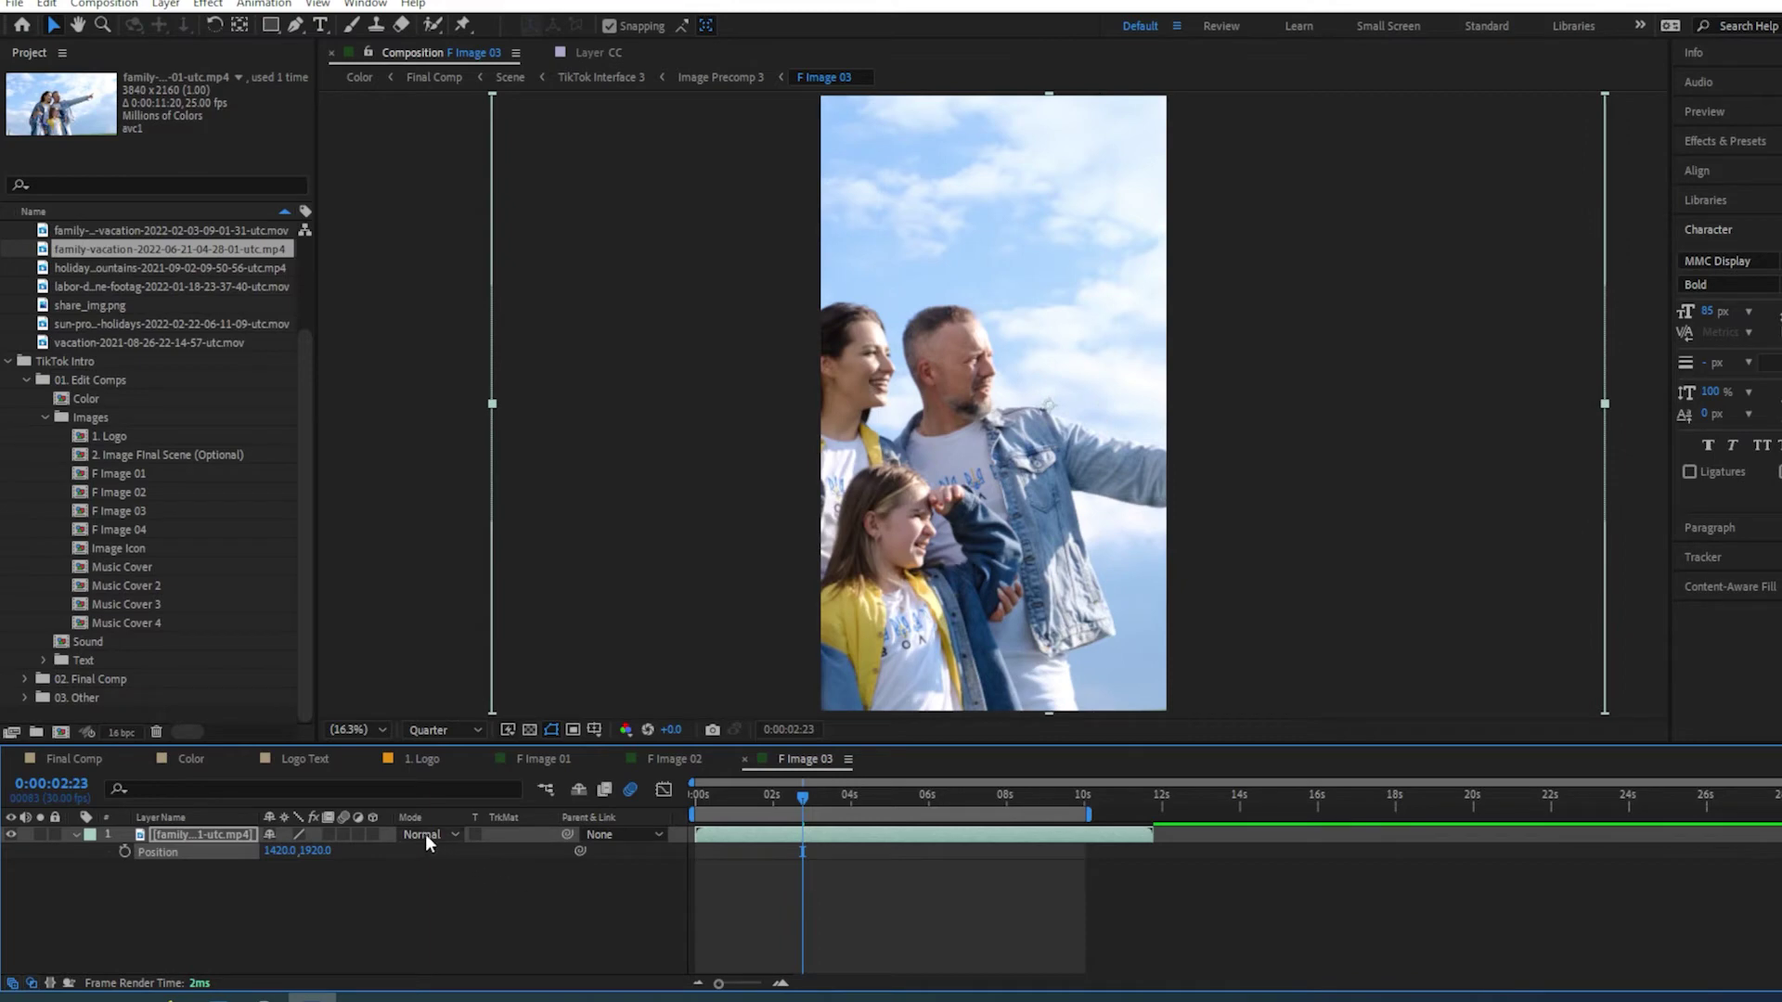
{"action": "left_click_drag", "start_coordinate": [287, 855], "coordinate": [418, 847]}
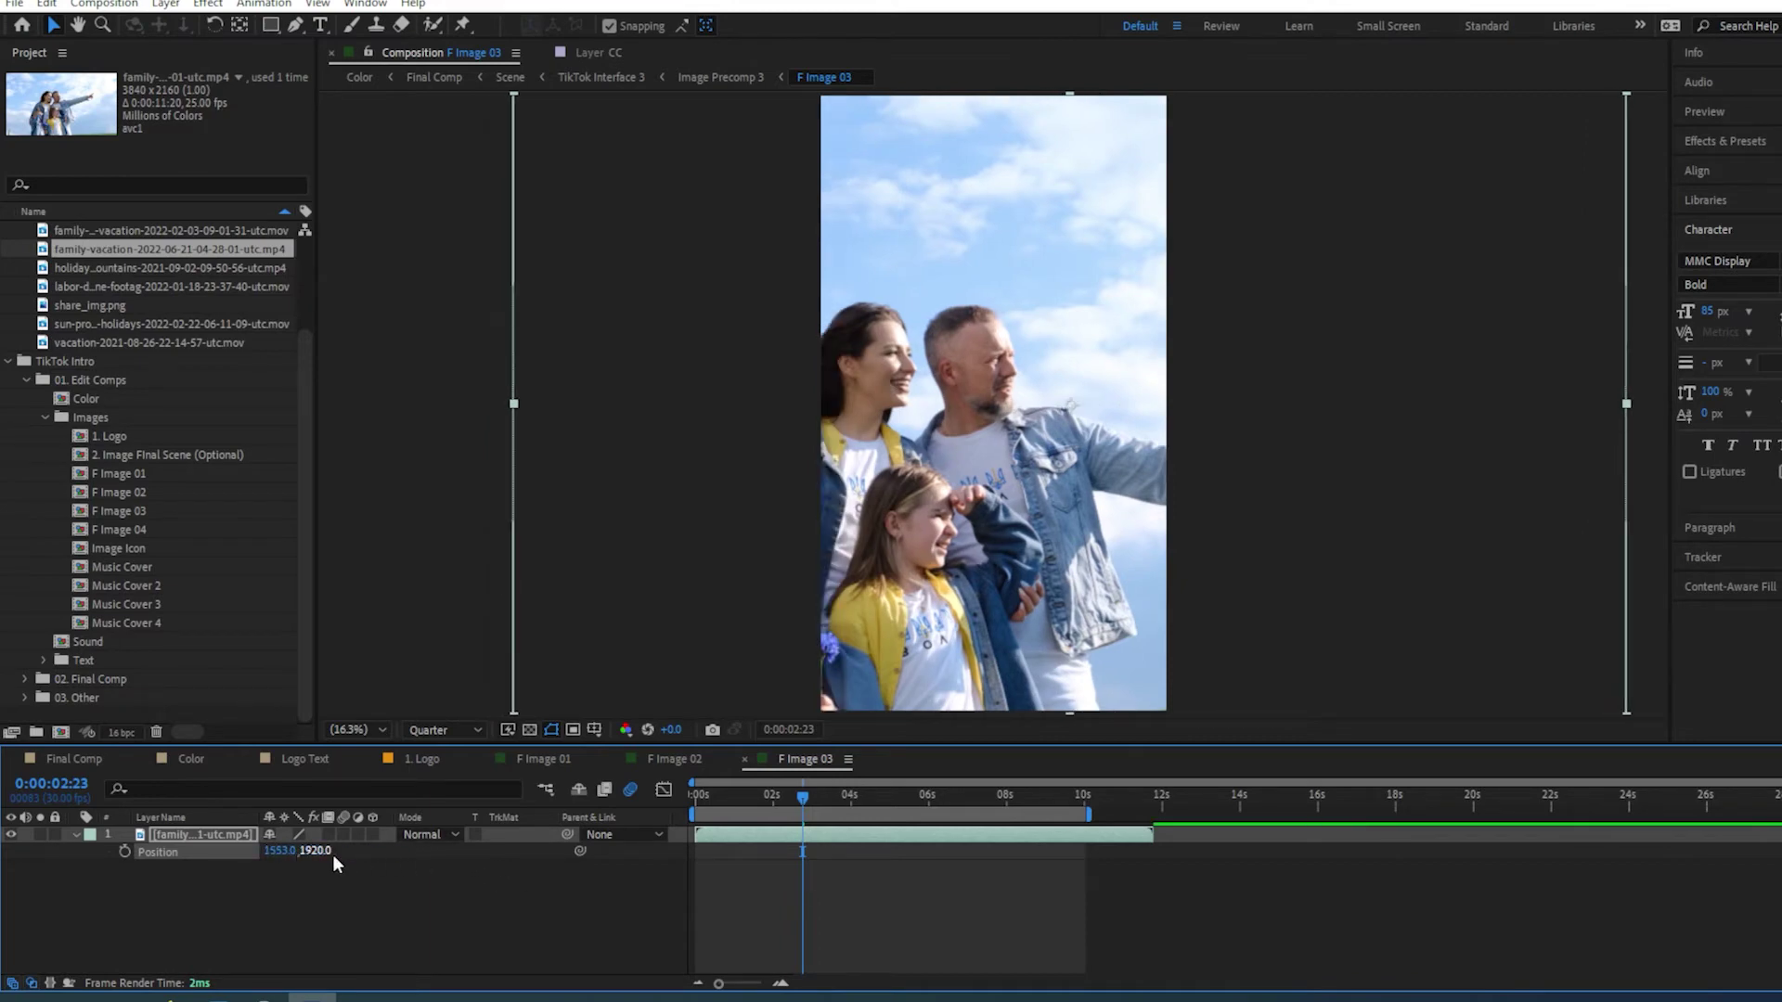
{"action": "left_click_drag", "start_coordinate": [282, 856], "coordinate": [442, 849]}
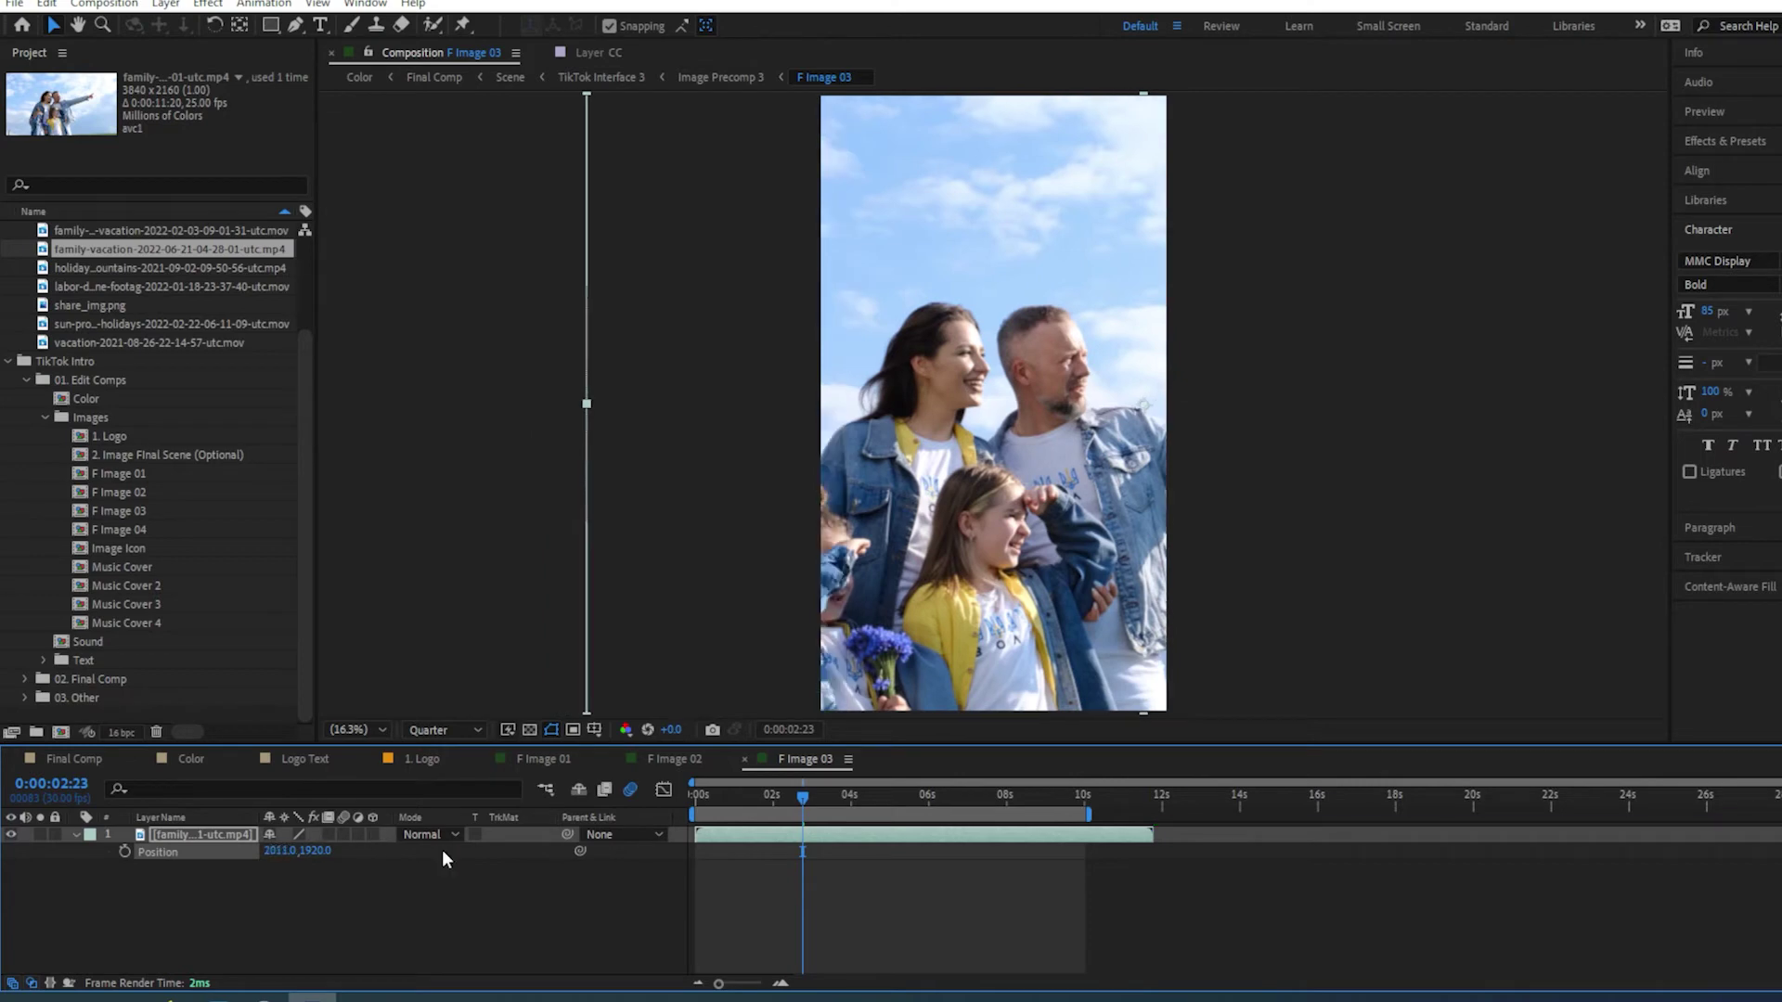
{"action": "left_click_drag", "start_coordinate": [779, 799], "coordinate": [707, 794]}
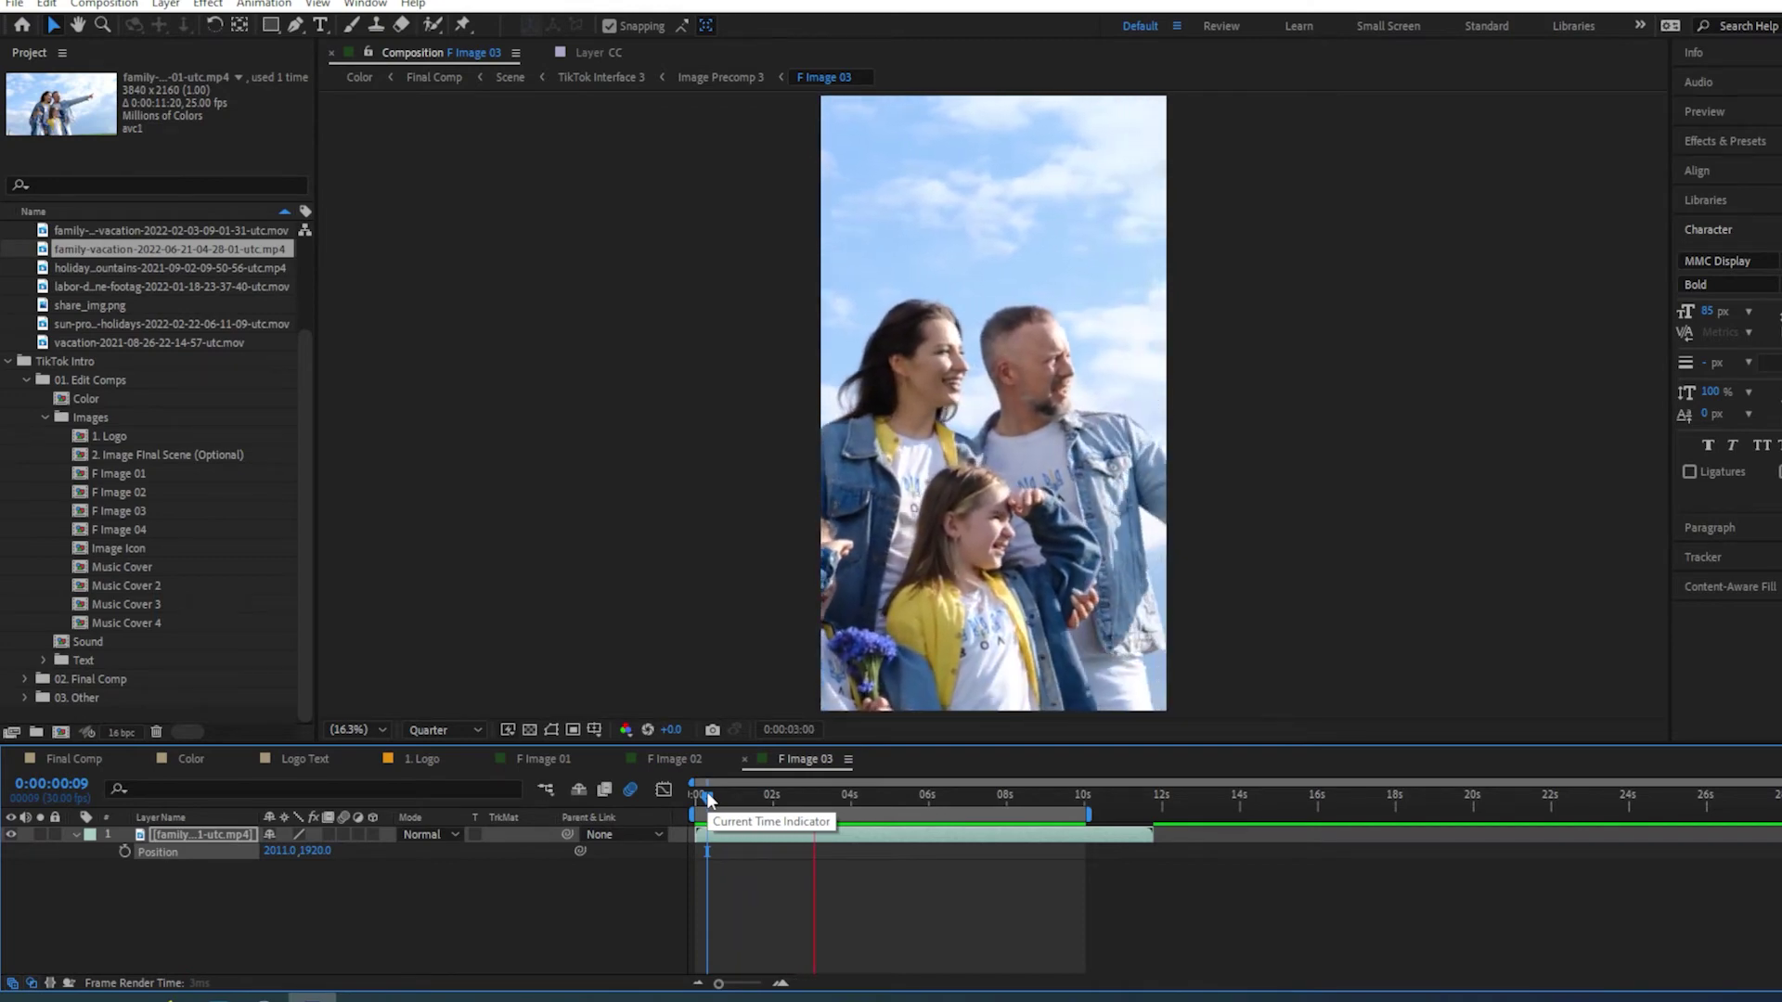
{"action": "key", "text": "space"}
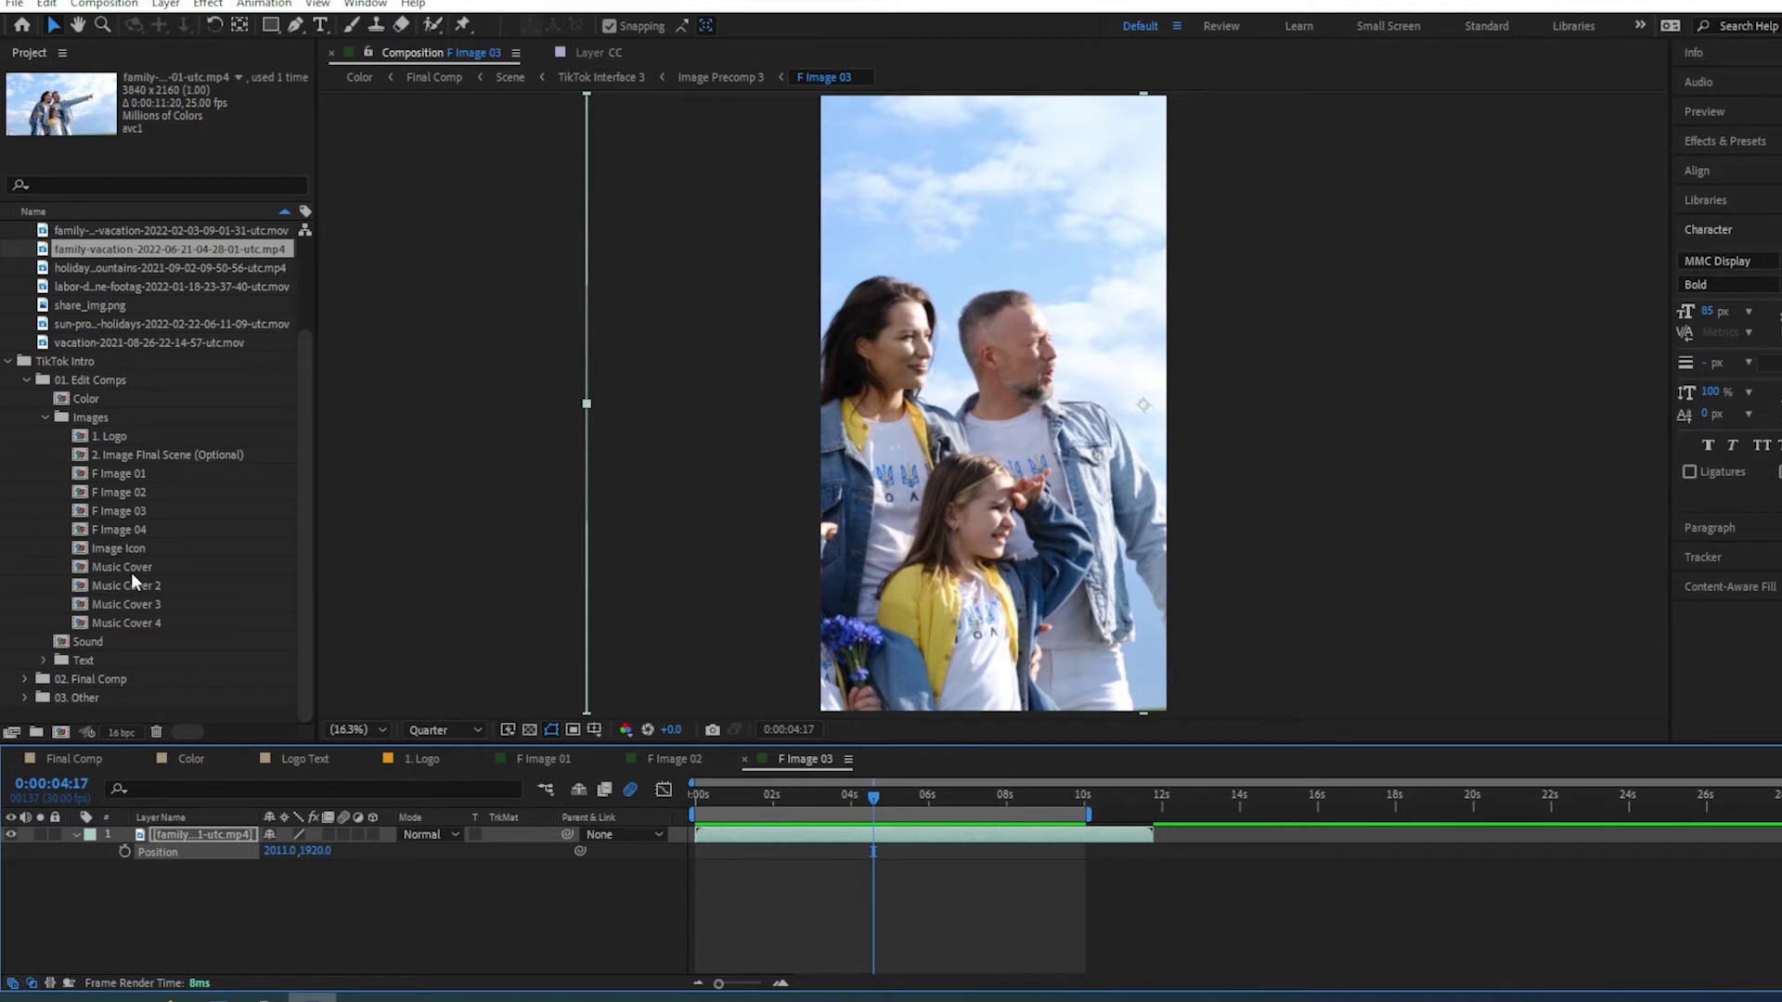
Open F Image 04 and add the poolside vacation-2021 clip to its timeline
{"action": "double_click", "coordinate": [119, 529]}
{"action": "left_click", "coordinate": [142, 343]}
{"action": "left_click_drag", "start_coordinate": [155, 326], "coordinate": [190, 900]}
Scale the poolside clip to 180% to fill the vertical frame and preview from the start
{"action": "key", "text": "s"}
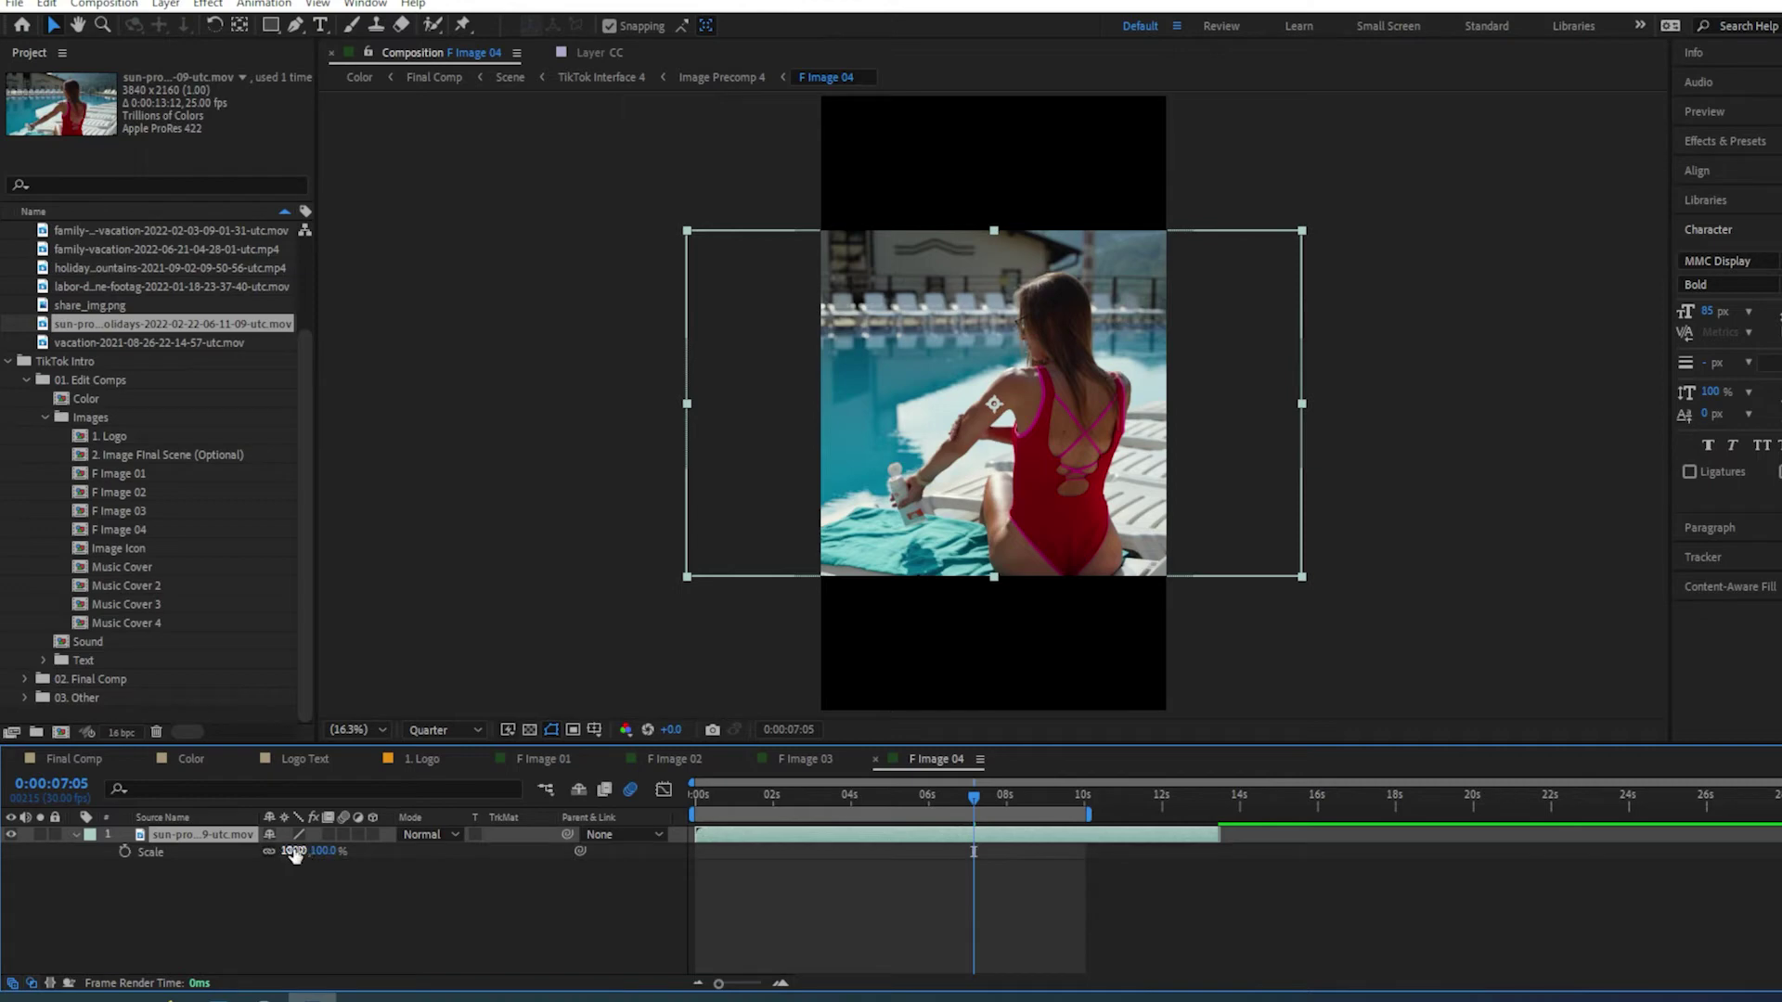
{"action": "left_click_drag", "start_coordinate": [295, 852], "coordinate": [338, 851]}
{"action": "left_click", "coordinate": [357, 733]}
{"action": "left_click", "coordinate": [392, 369]}
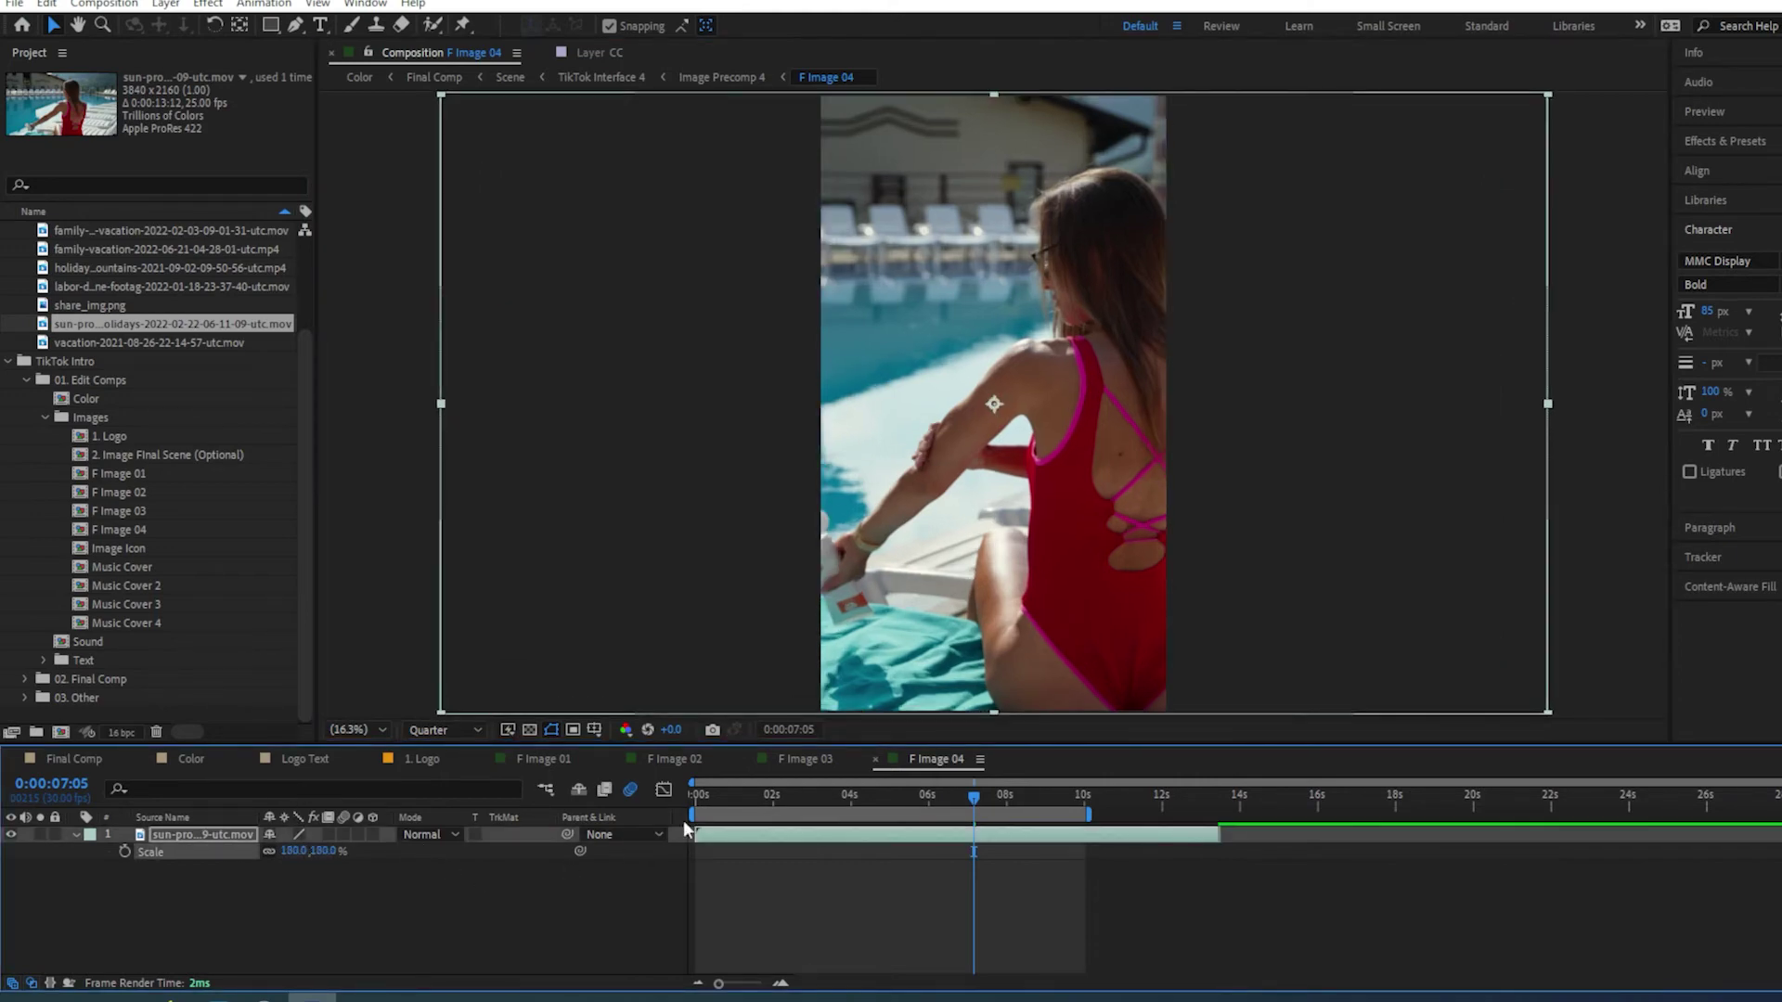
{"action": "left_click_drag", "start_coordinate": [736, 798], "coordinate": [714, 801]}
{"action": "key", "text": "space"}
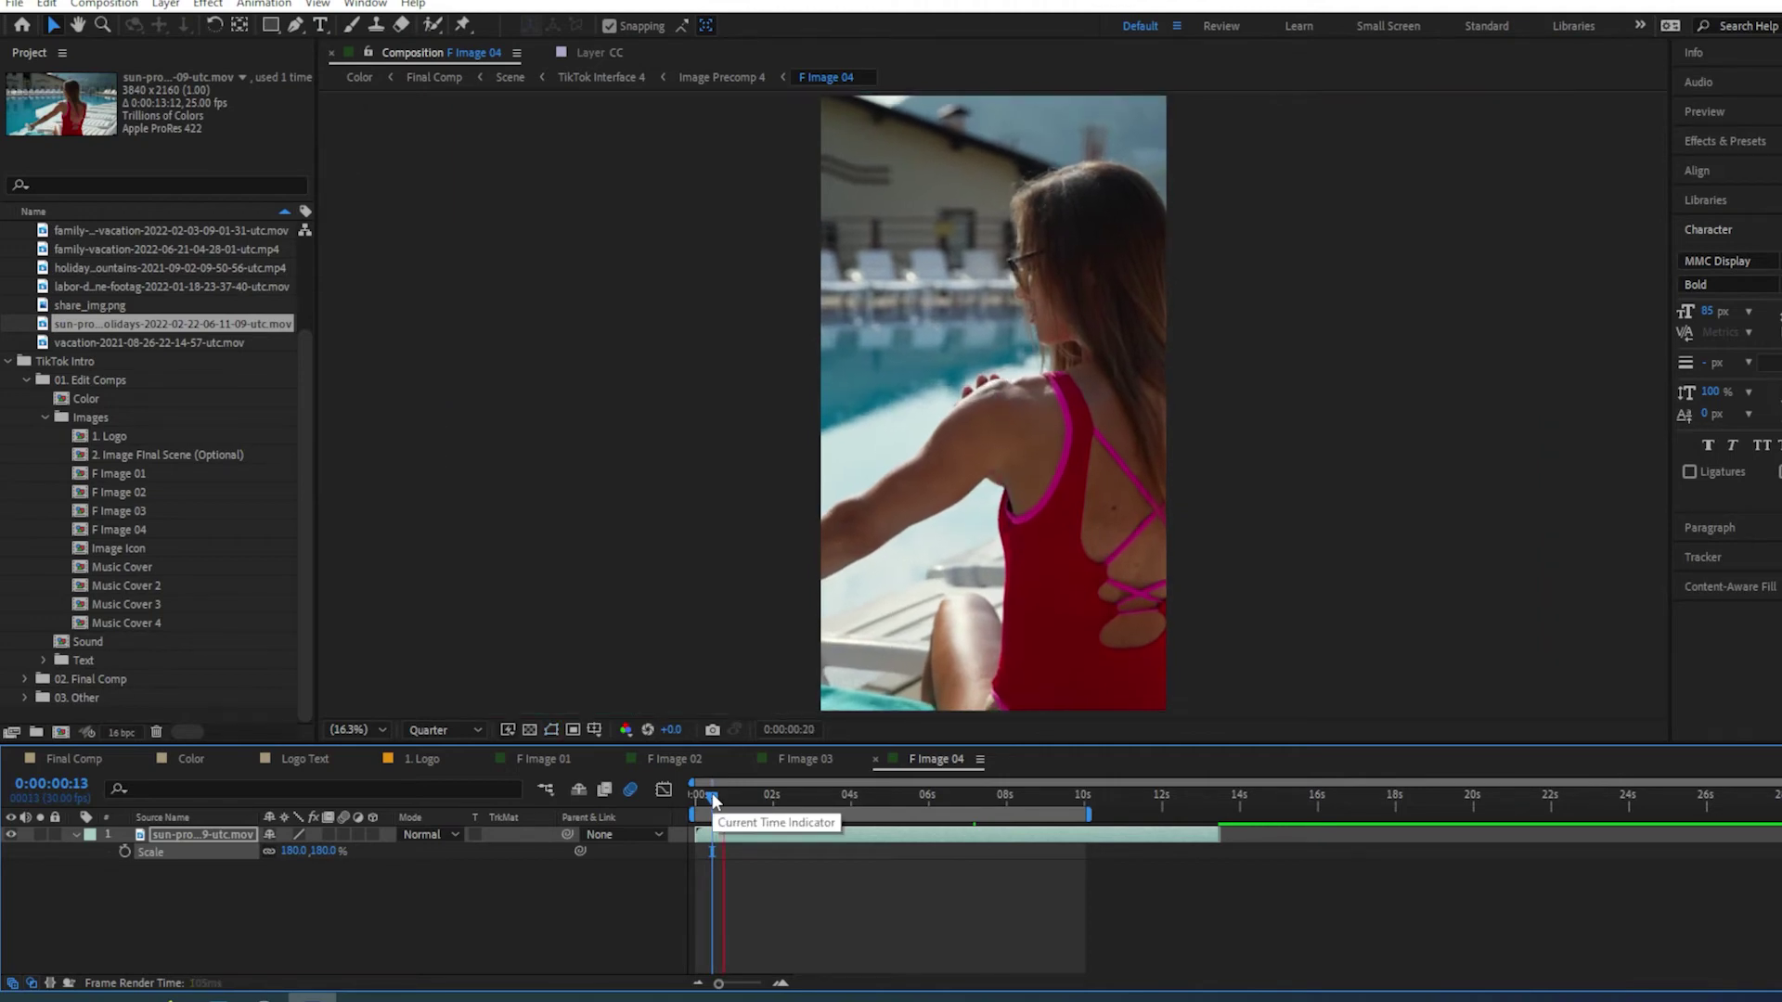
{"action": "key", "text": "space"}
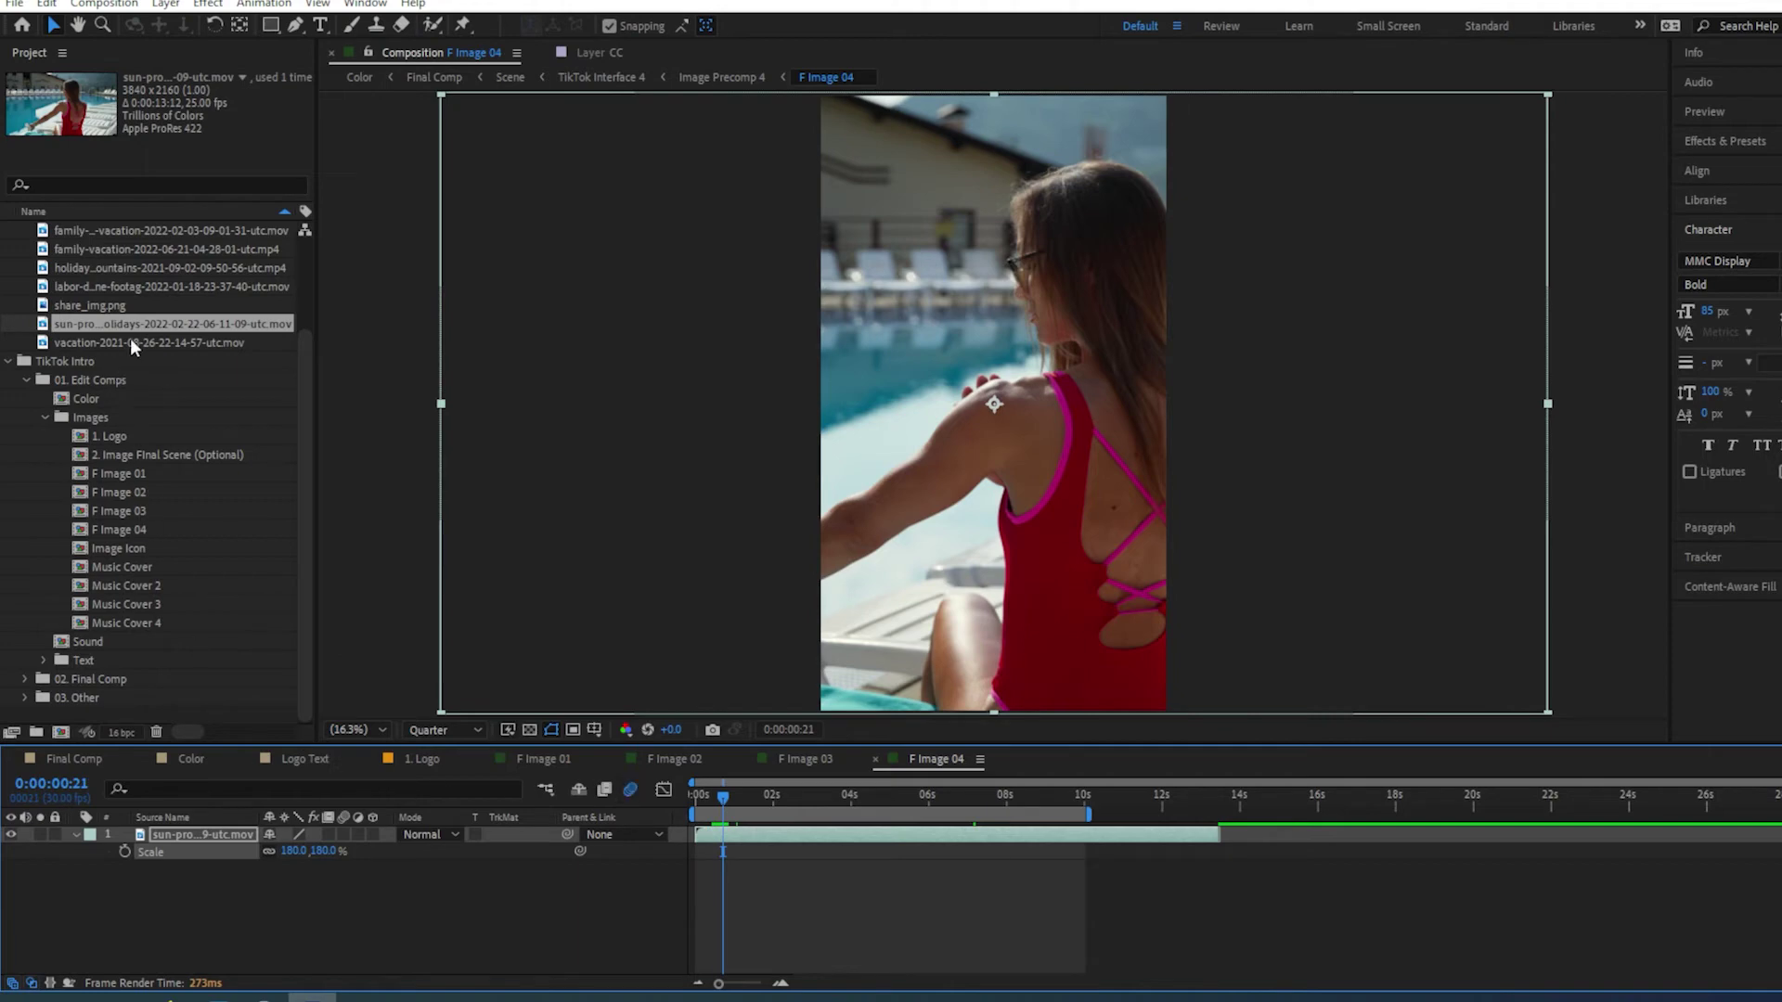
Place the road-trip vacation clip into the 2. Image Final Scene (Optional) composition
{"action": "double_click", "coordinate": [154, 453]}
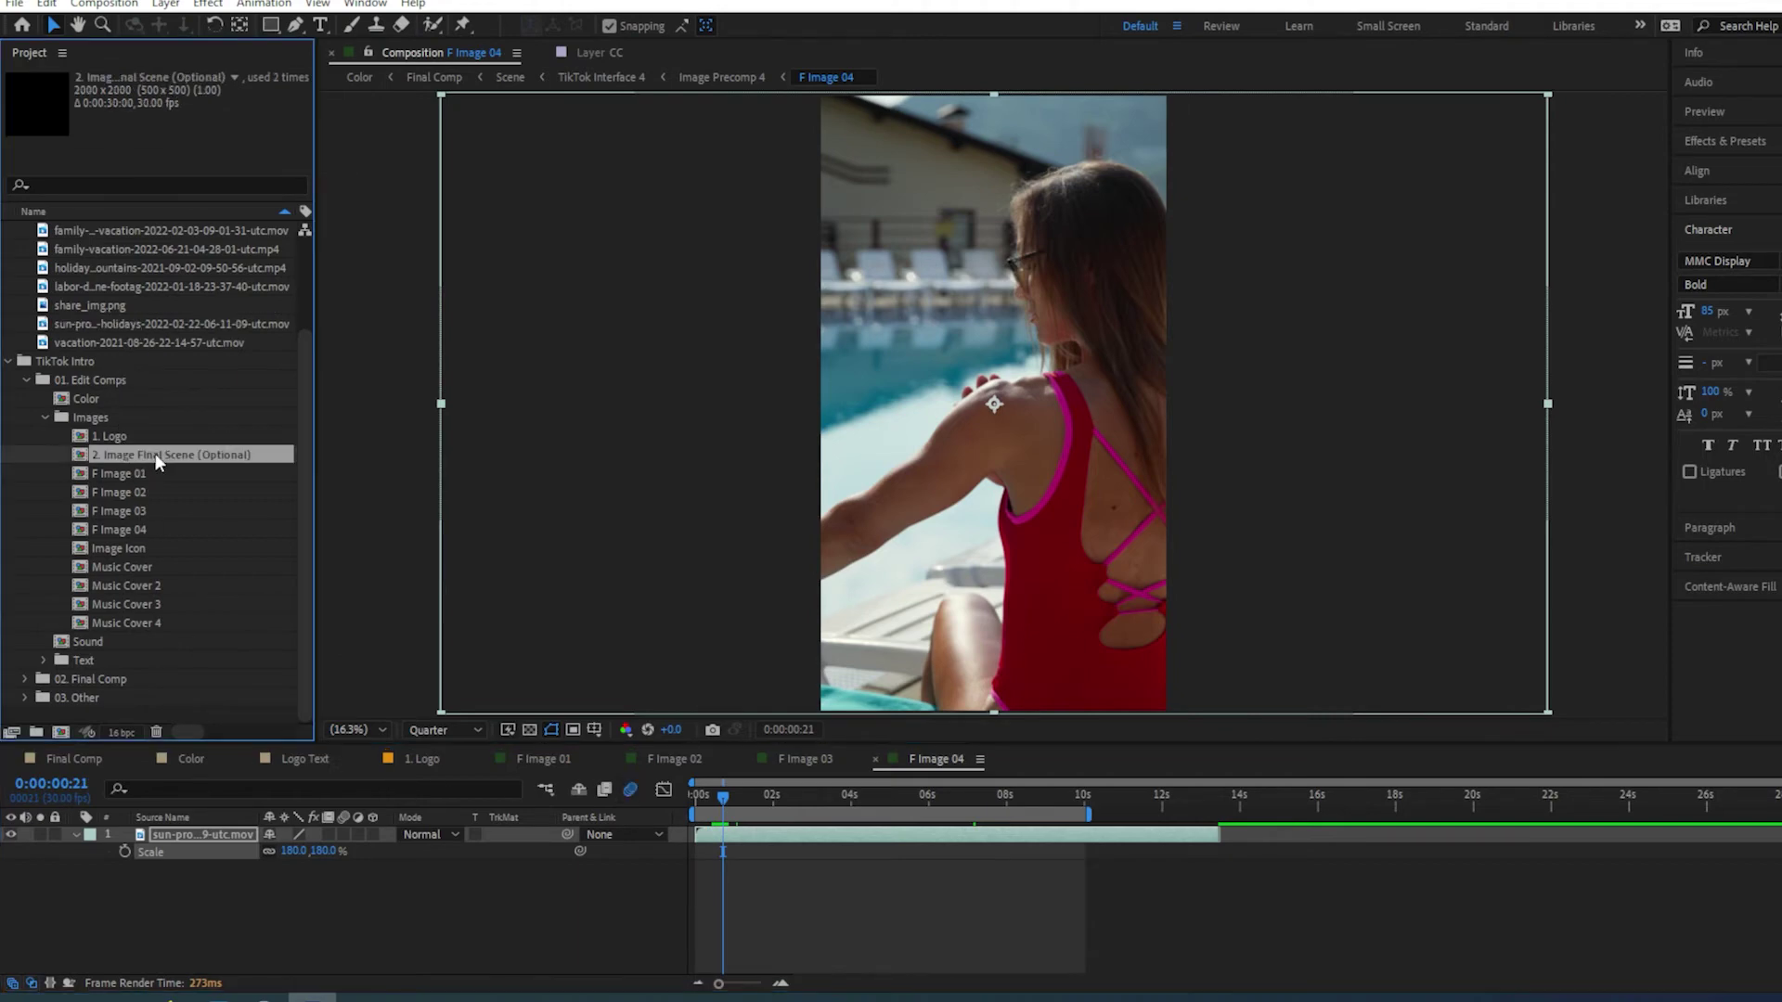
{"action": "left_click", "coordinate": [208, 342]}
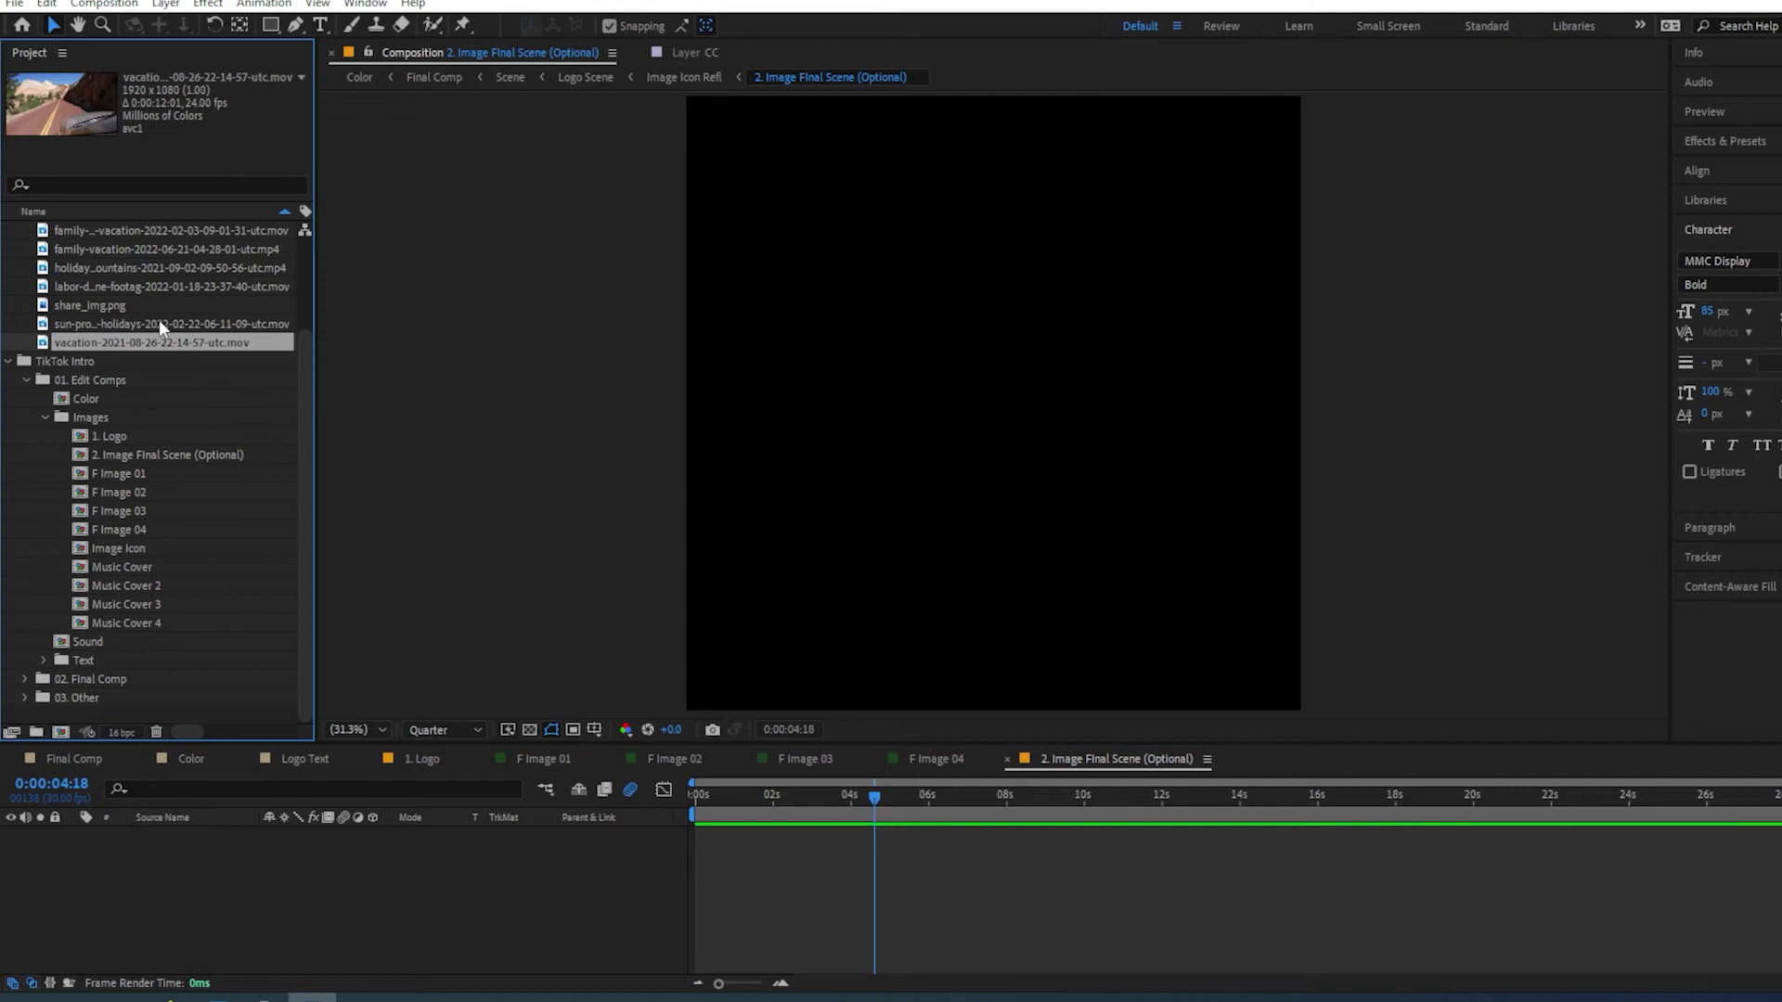
{"action": "left_click_drag", "start_coordinate": [180, 345], "coordinate": [251, 856]}
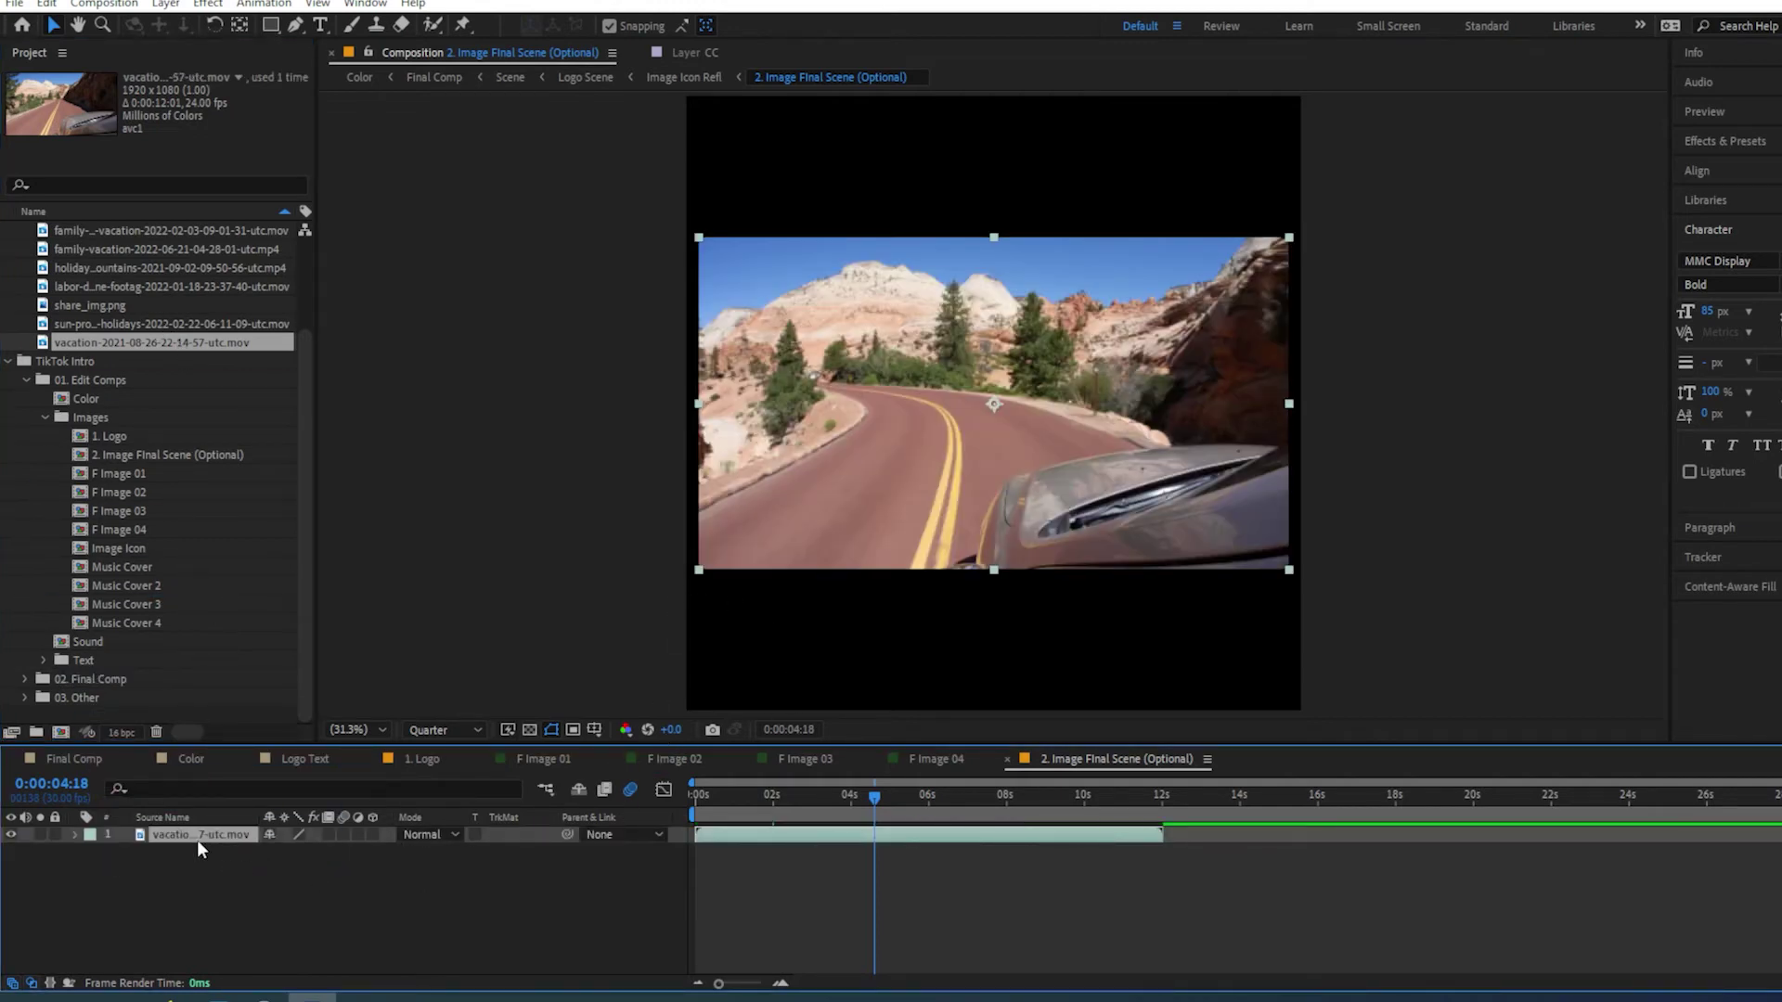
Scale the road-trip clip to 190% to fill the frame and preview from the start
{"action": "key", "text": "s"}
{"action": "left_click_drag", "start_coordinate": [291, 851], "coordinate": [391, 858]}
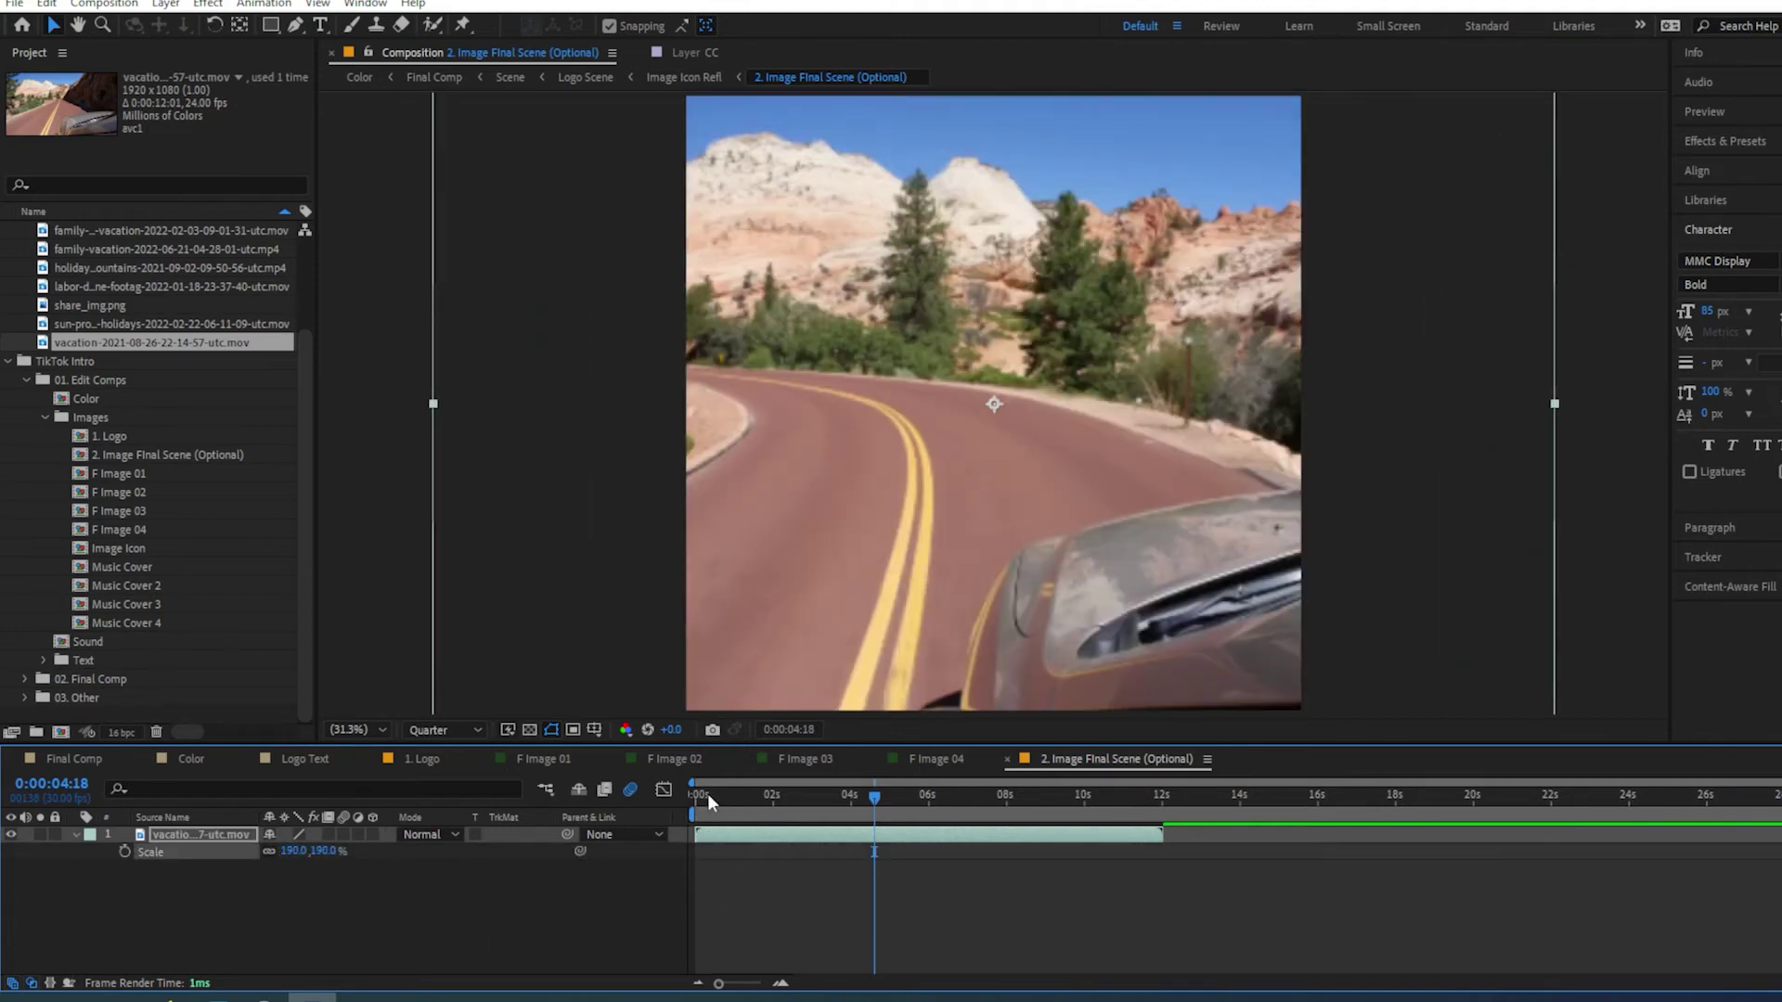
{"action": "left_click", "coordinate": [707, 794]}
{"action": "key", "text": "space"}
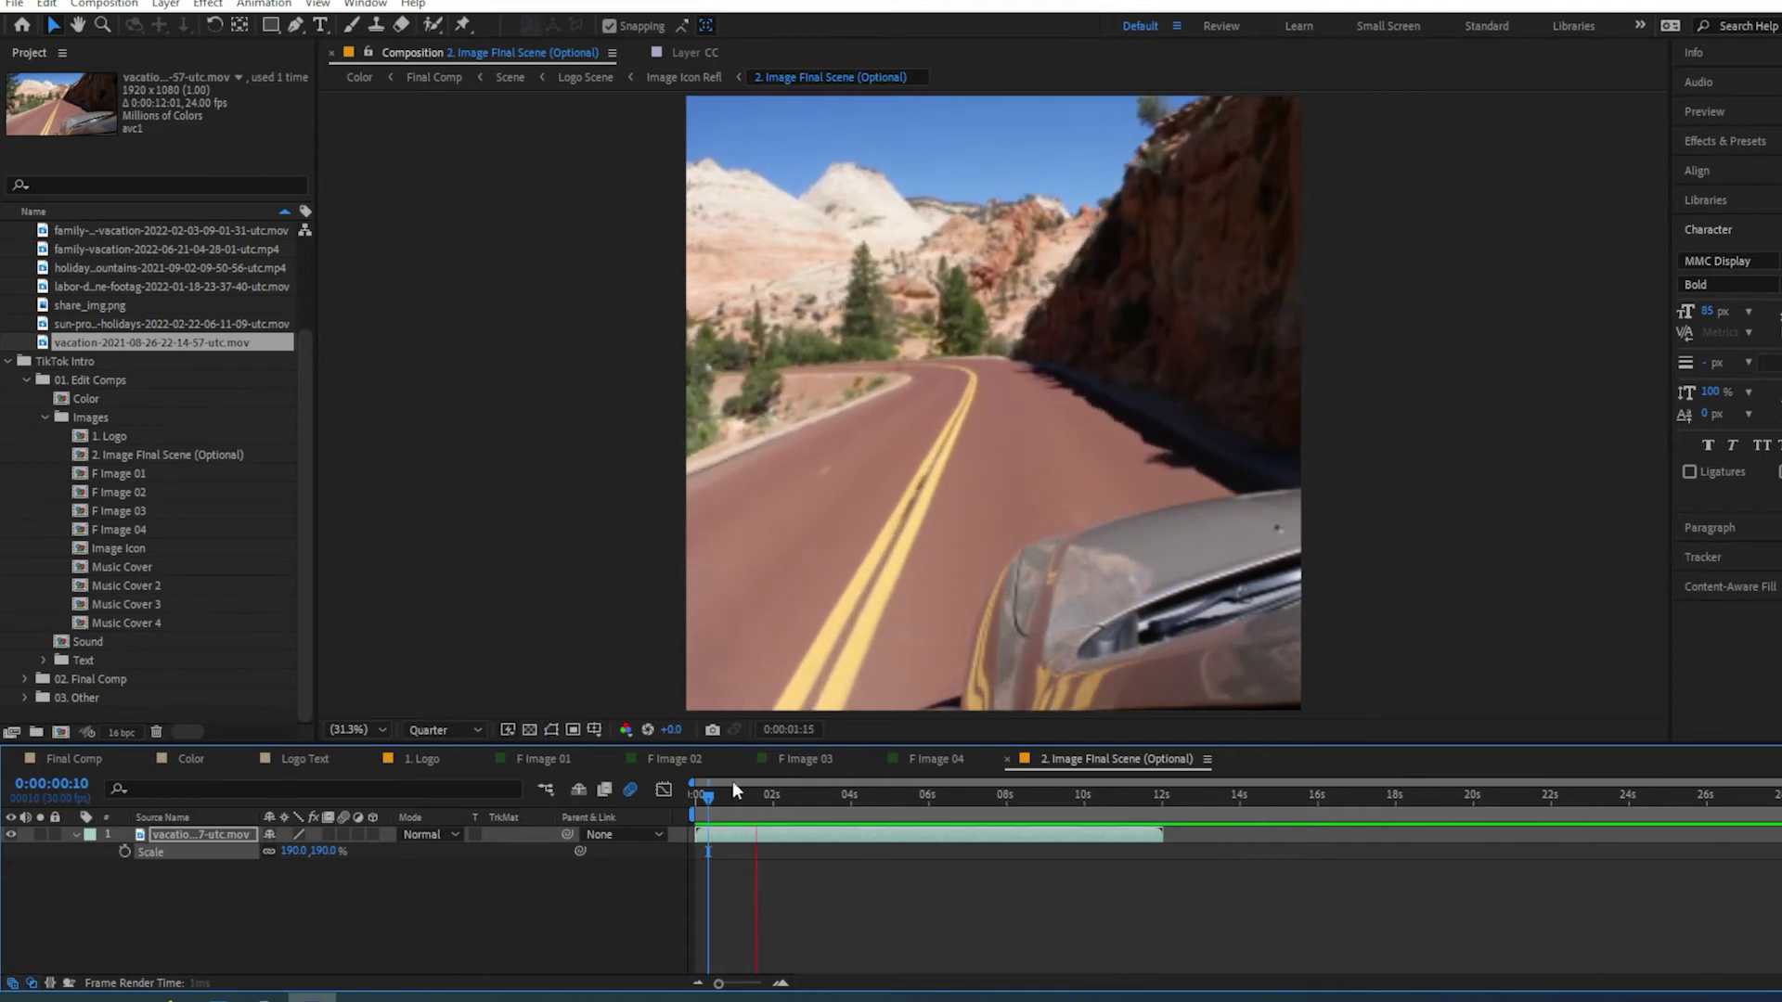
Preview again at Full resolution, then set the preview resolution to Third
{"action": "left_click", "coordinate": [459, 729]}
{"action": "left_click", "coordinate": [459, 774]}
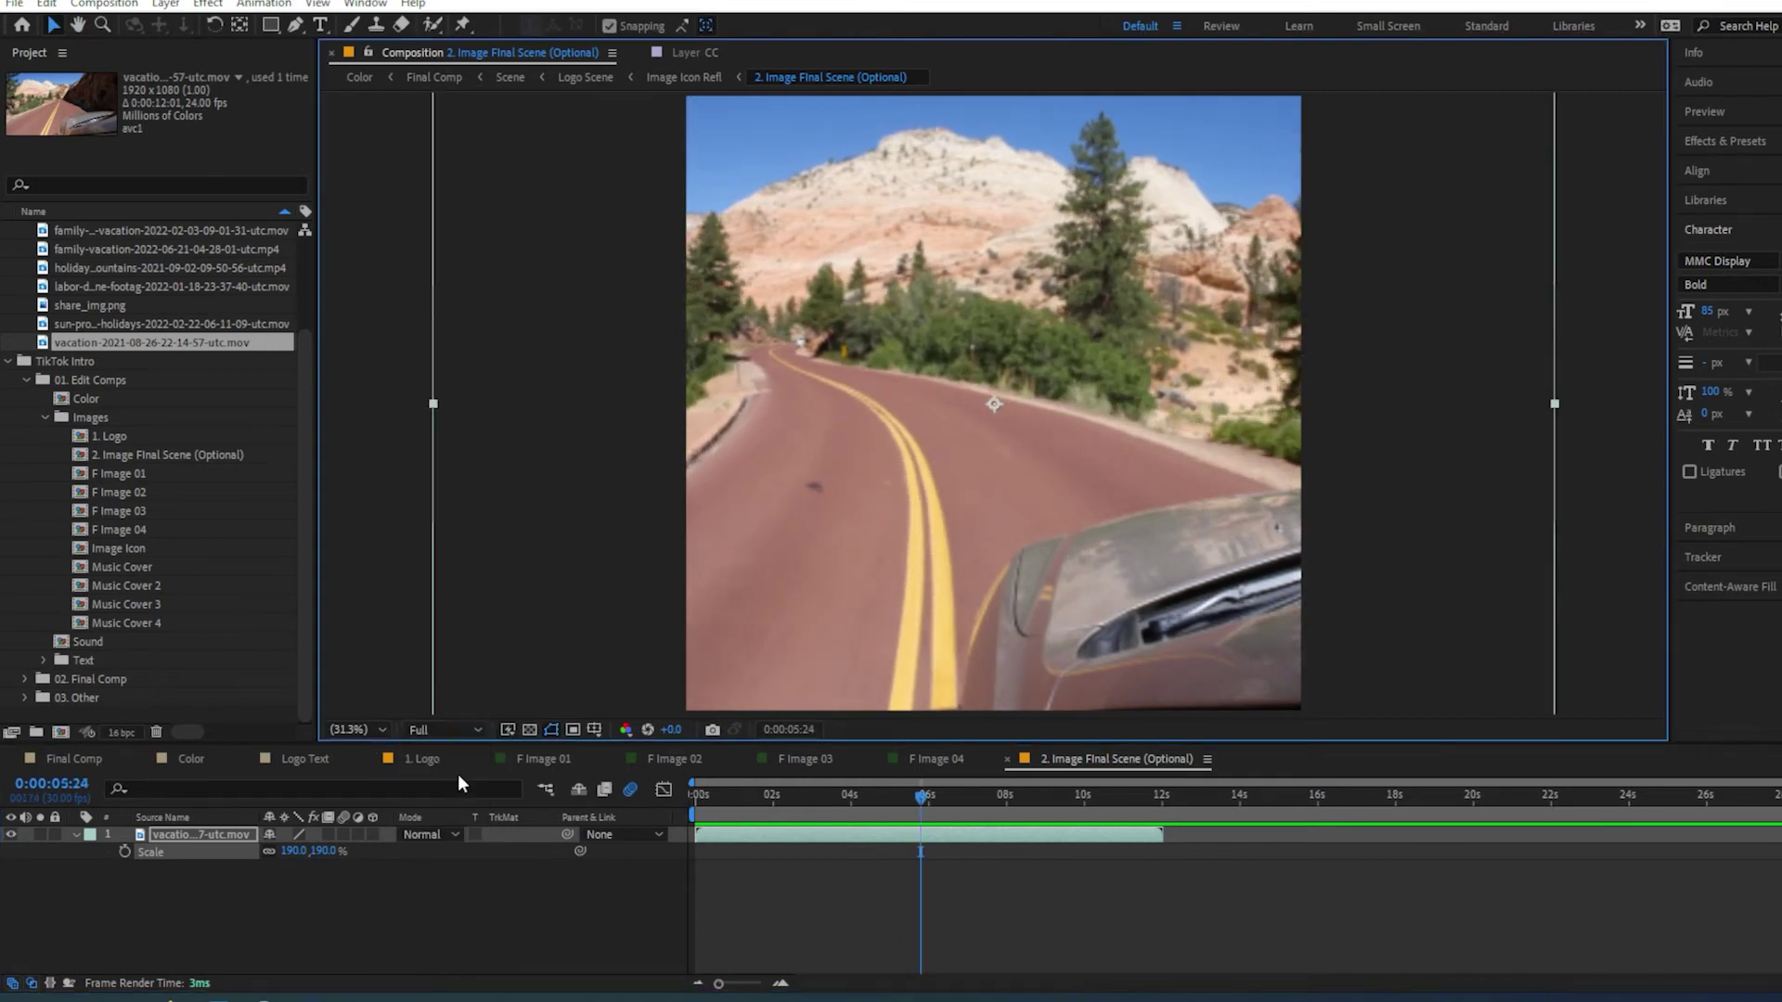
{"action": "left_click", "coordinate": [717, 797]}
{"action": "key", "text": "space"}
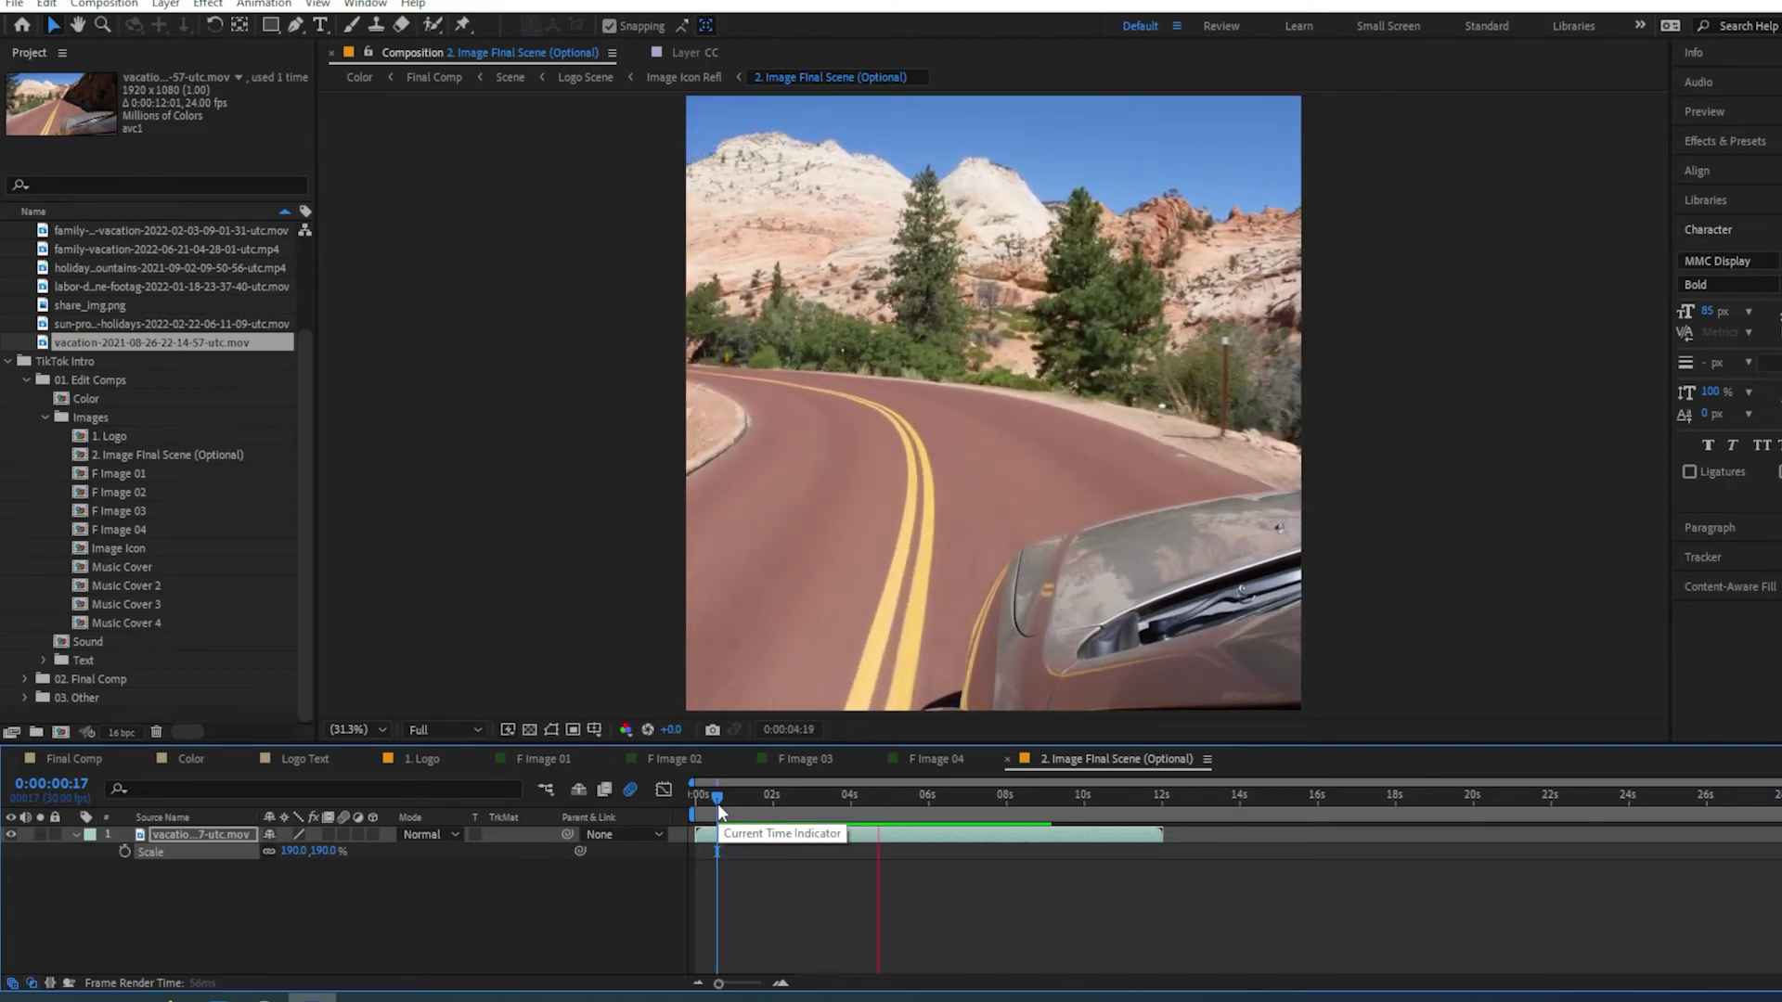
{"action": "key", "text": "space"}
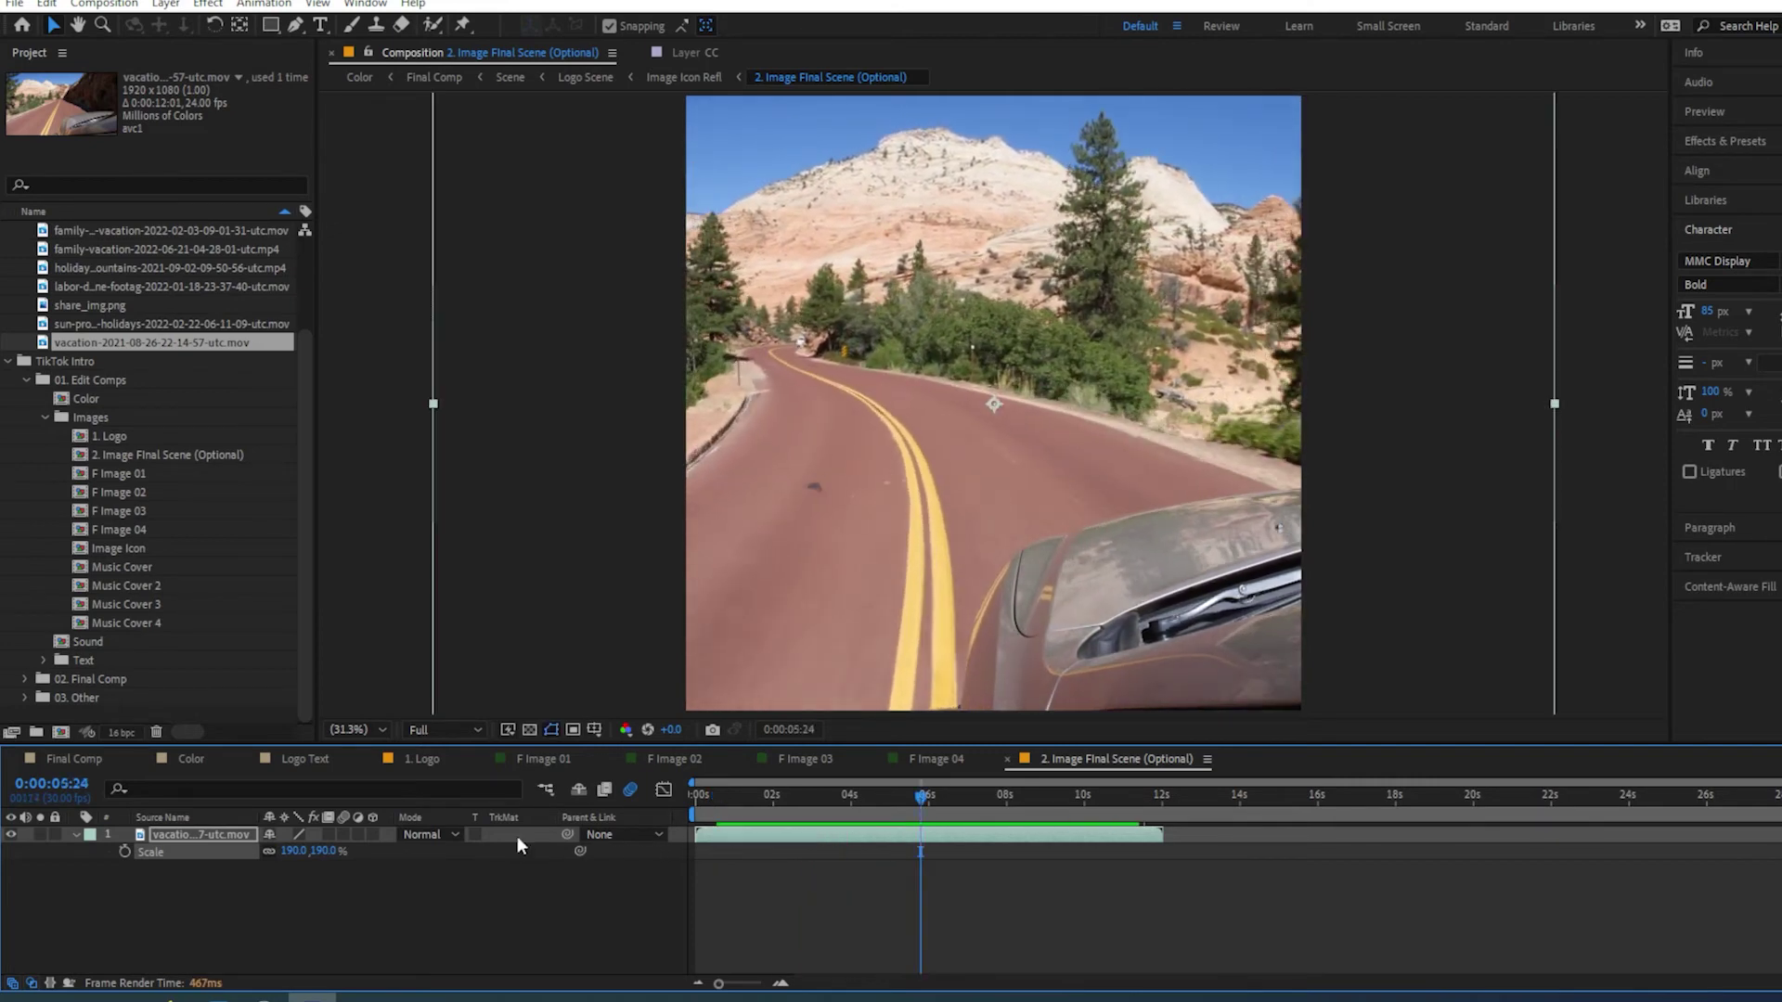
{"action": "left_click", "coordinate": [454, 732]}
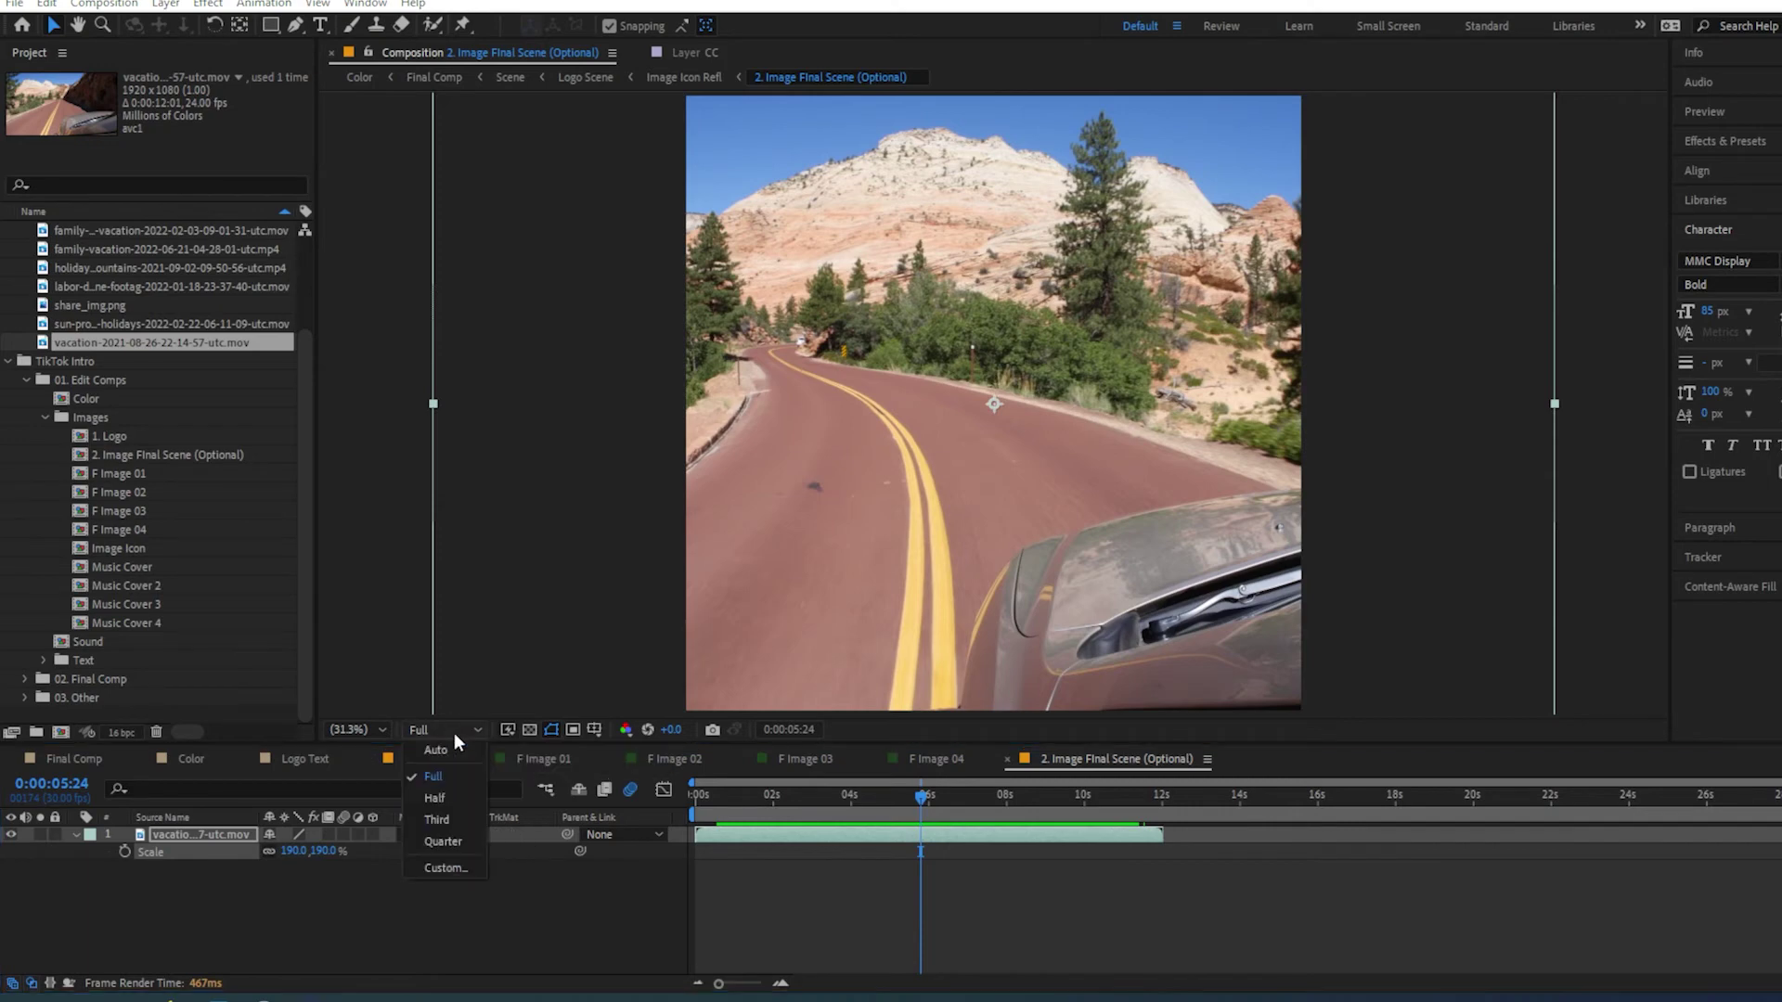
{"action": "left_click", "coordinate": [452, 817]}
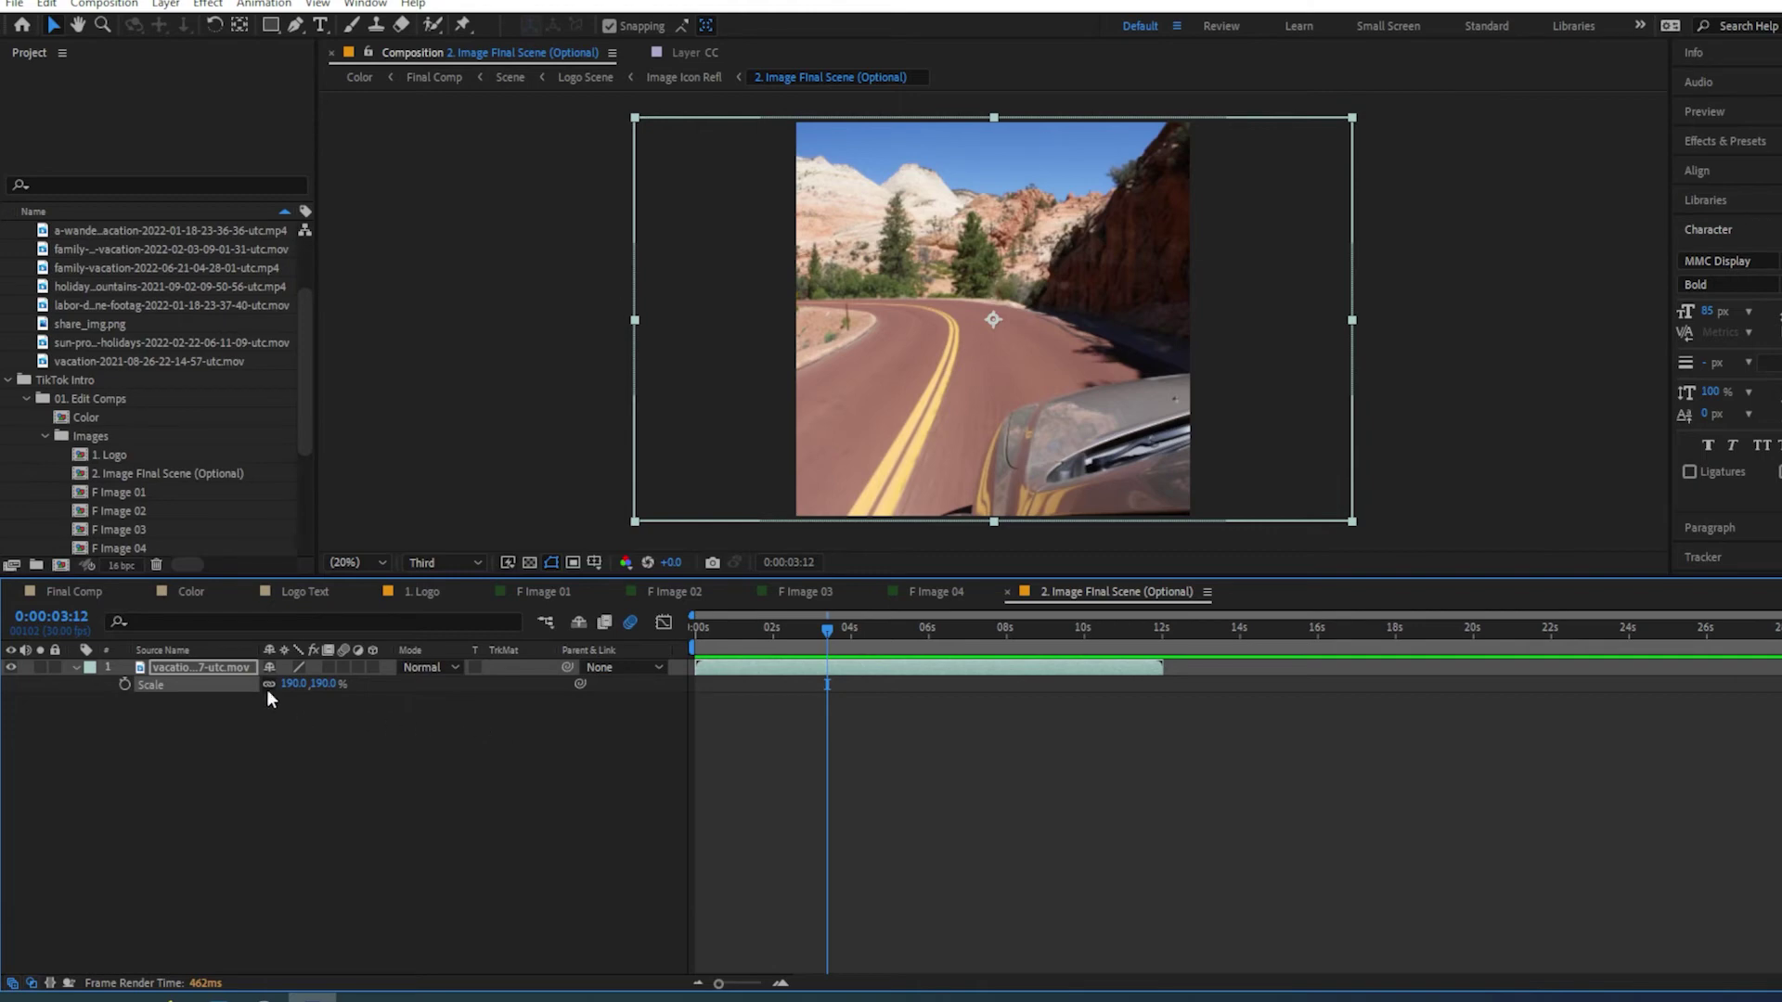
Expand the Project panel's Text folder to list Logo Text, Song Name 1–4 and Text 01–04
{"action": "left_click", "coordinate": [306, 546]}
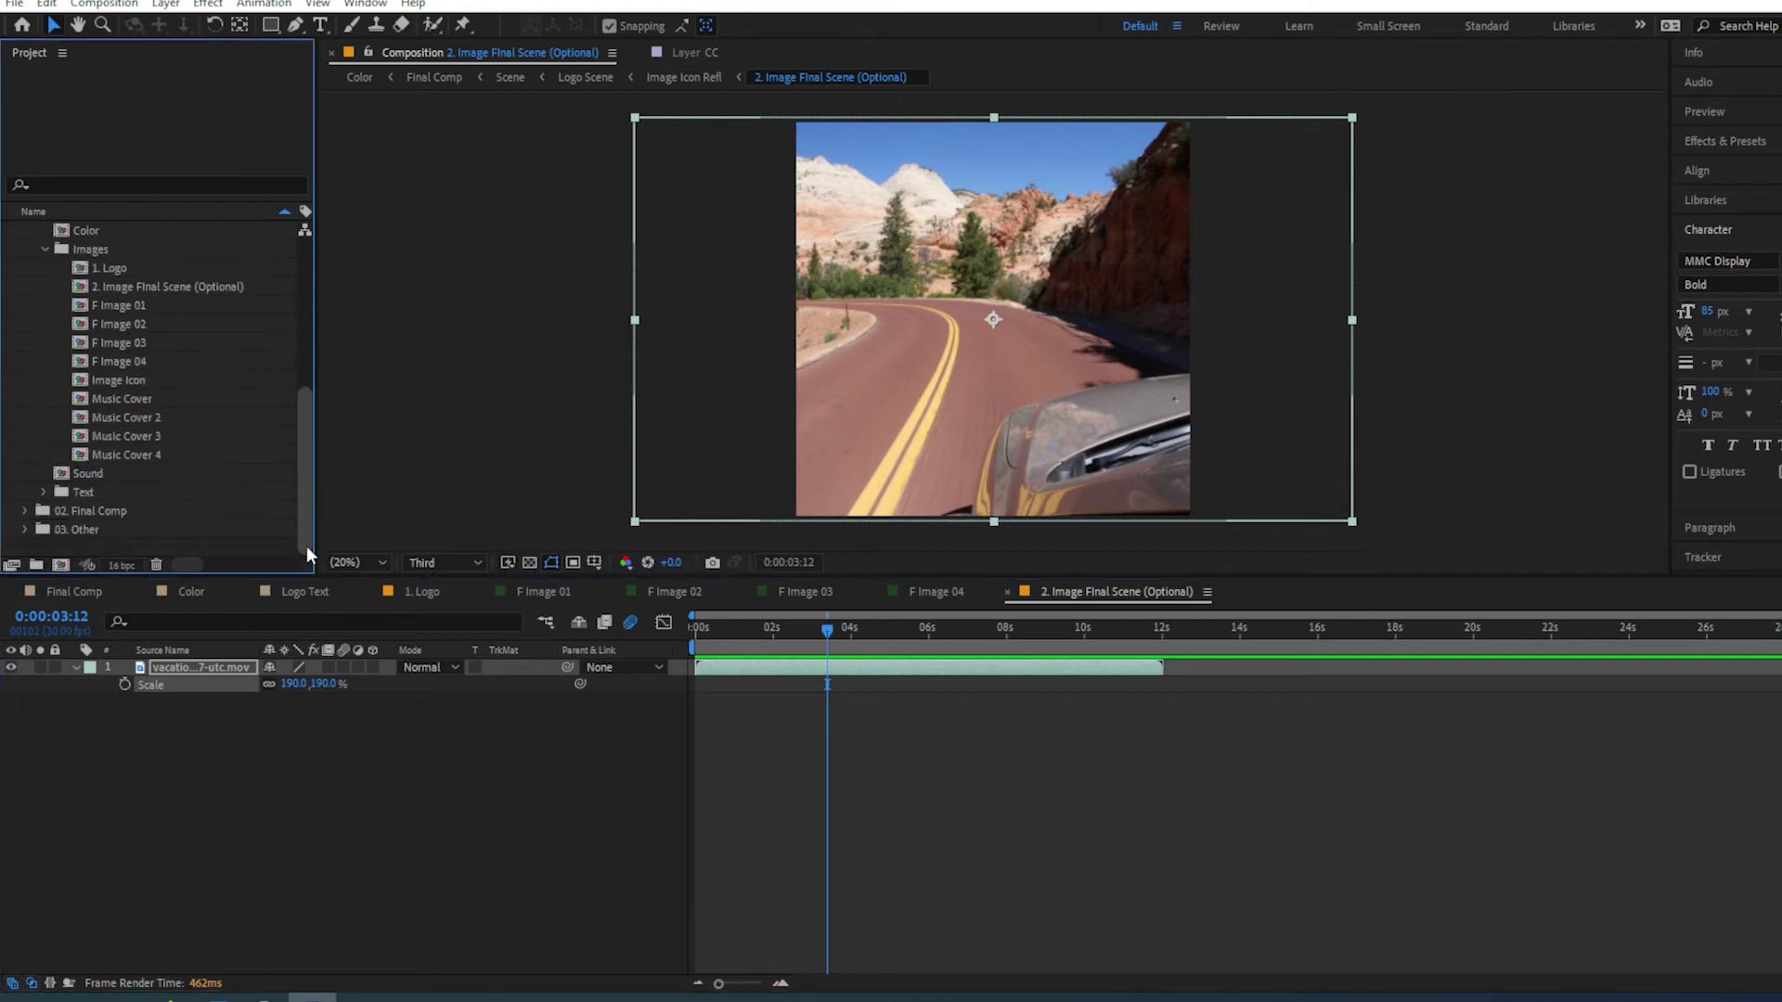
{"action": "left_click", "coordinate": [44, 493]}
{"action": "scroll", "coordinate": [93, 515], "scroll_direction": "down", "scroll_amount": 3}
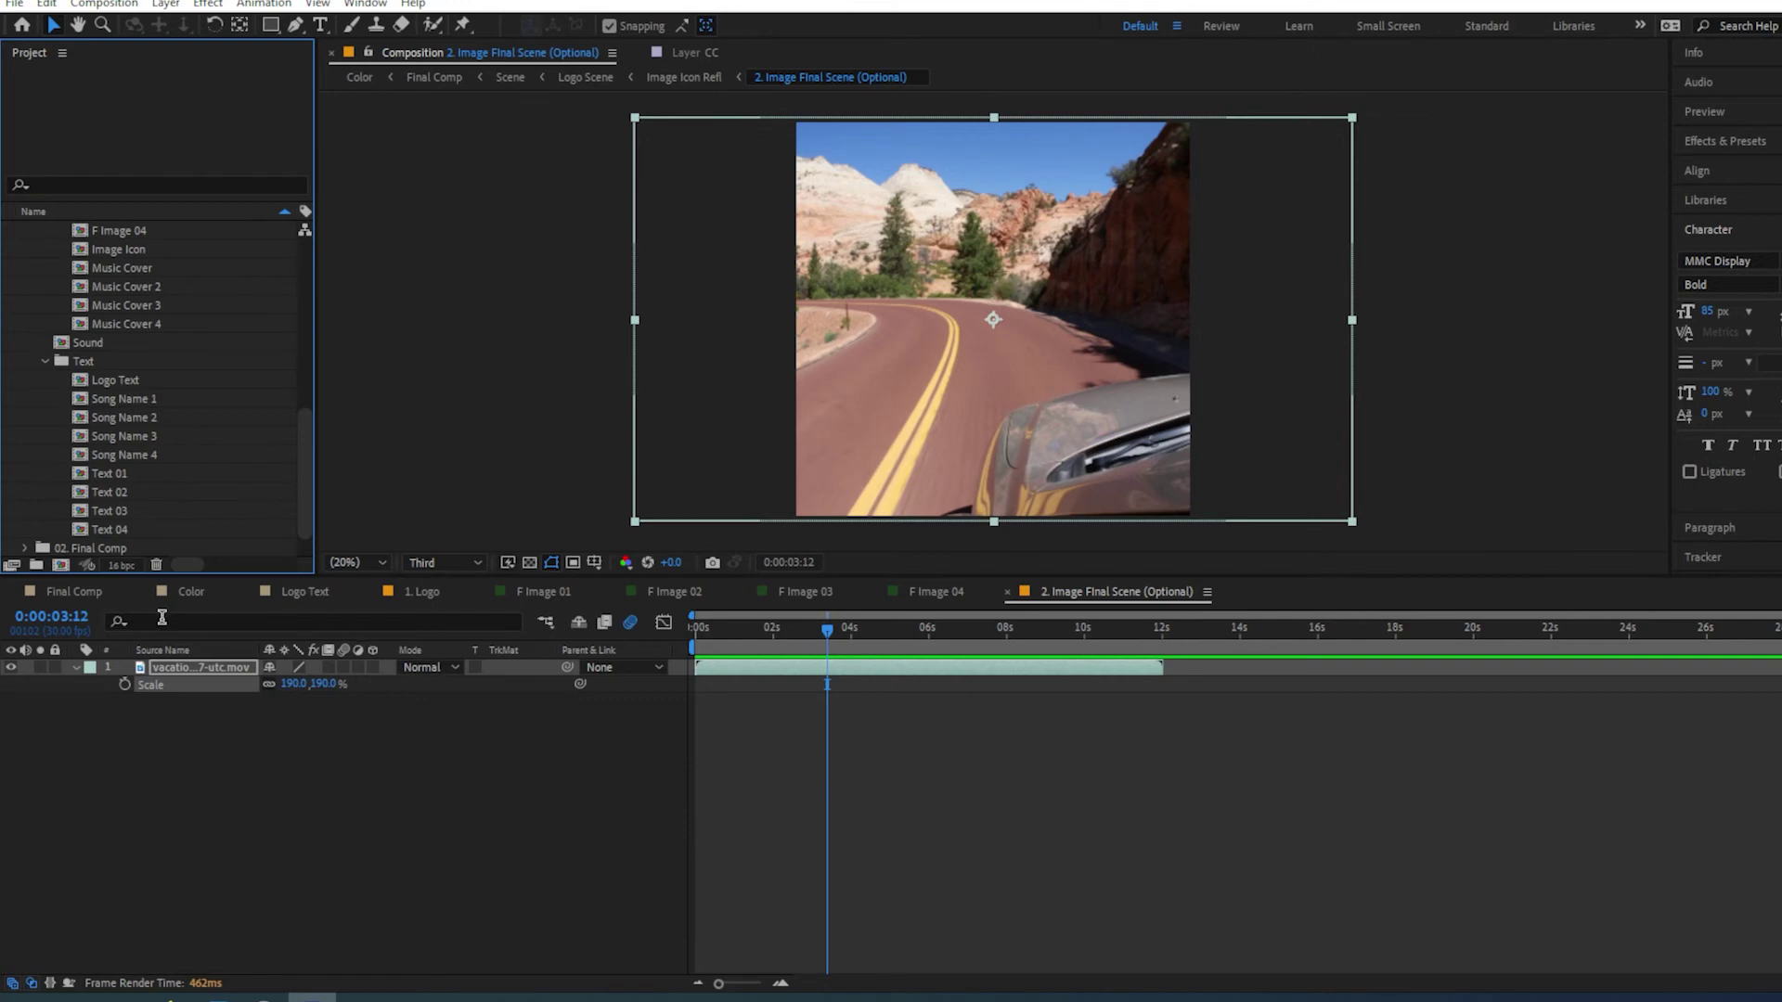
Switch back to Final Comp at its start frame, briefly viewing the CONTROL layer alone
{"action": "left_click", "coordinate": [69, 593]}
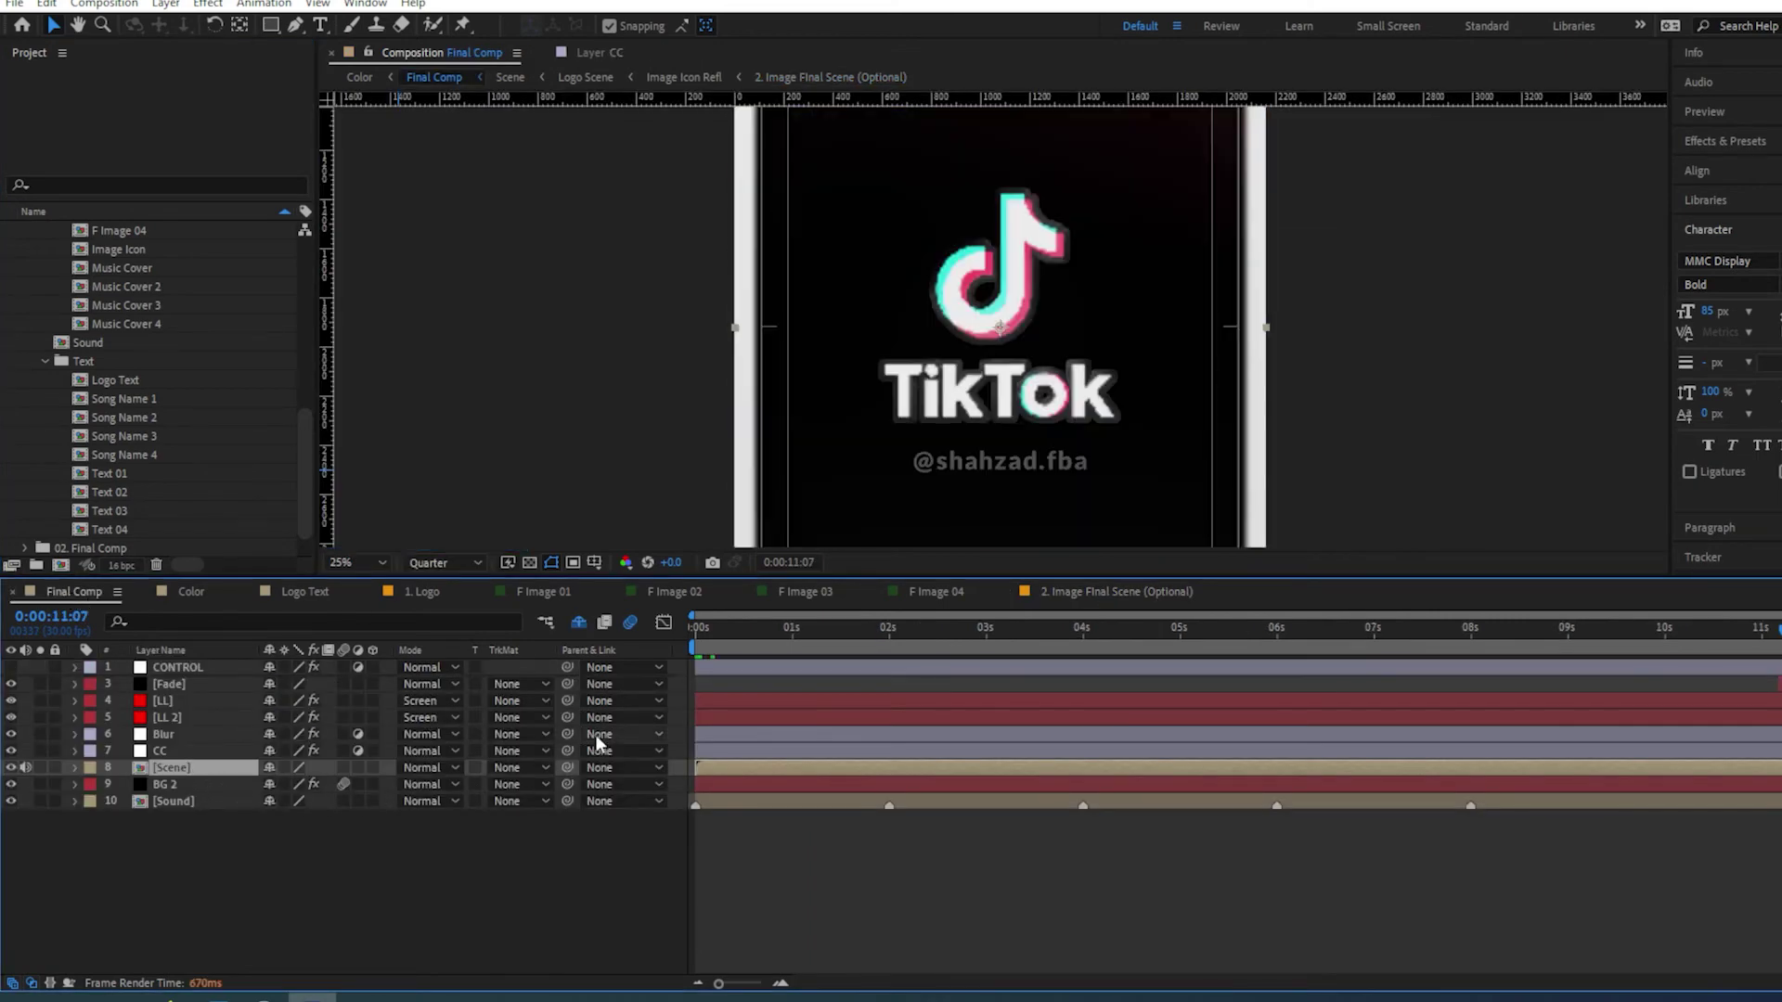
{"action": "left_click", "coordinate": [711, 629]}
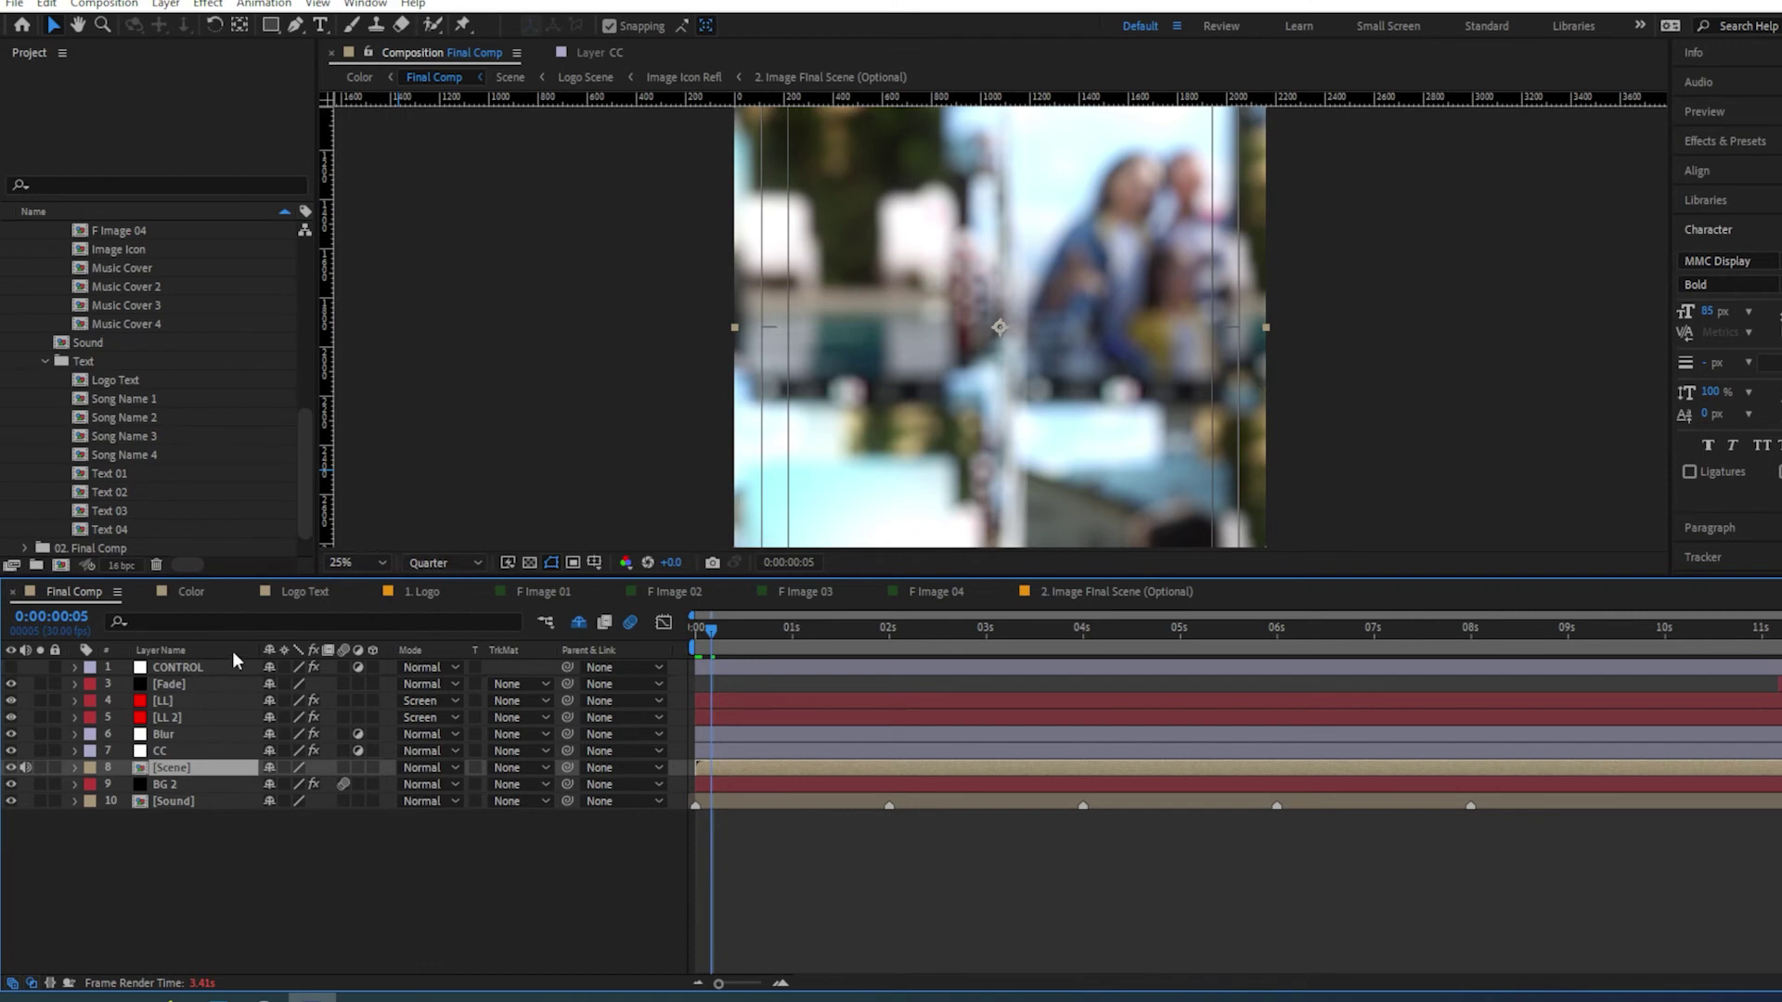
{"action": "double_click", "coordinate": [176, 668]}
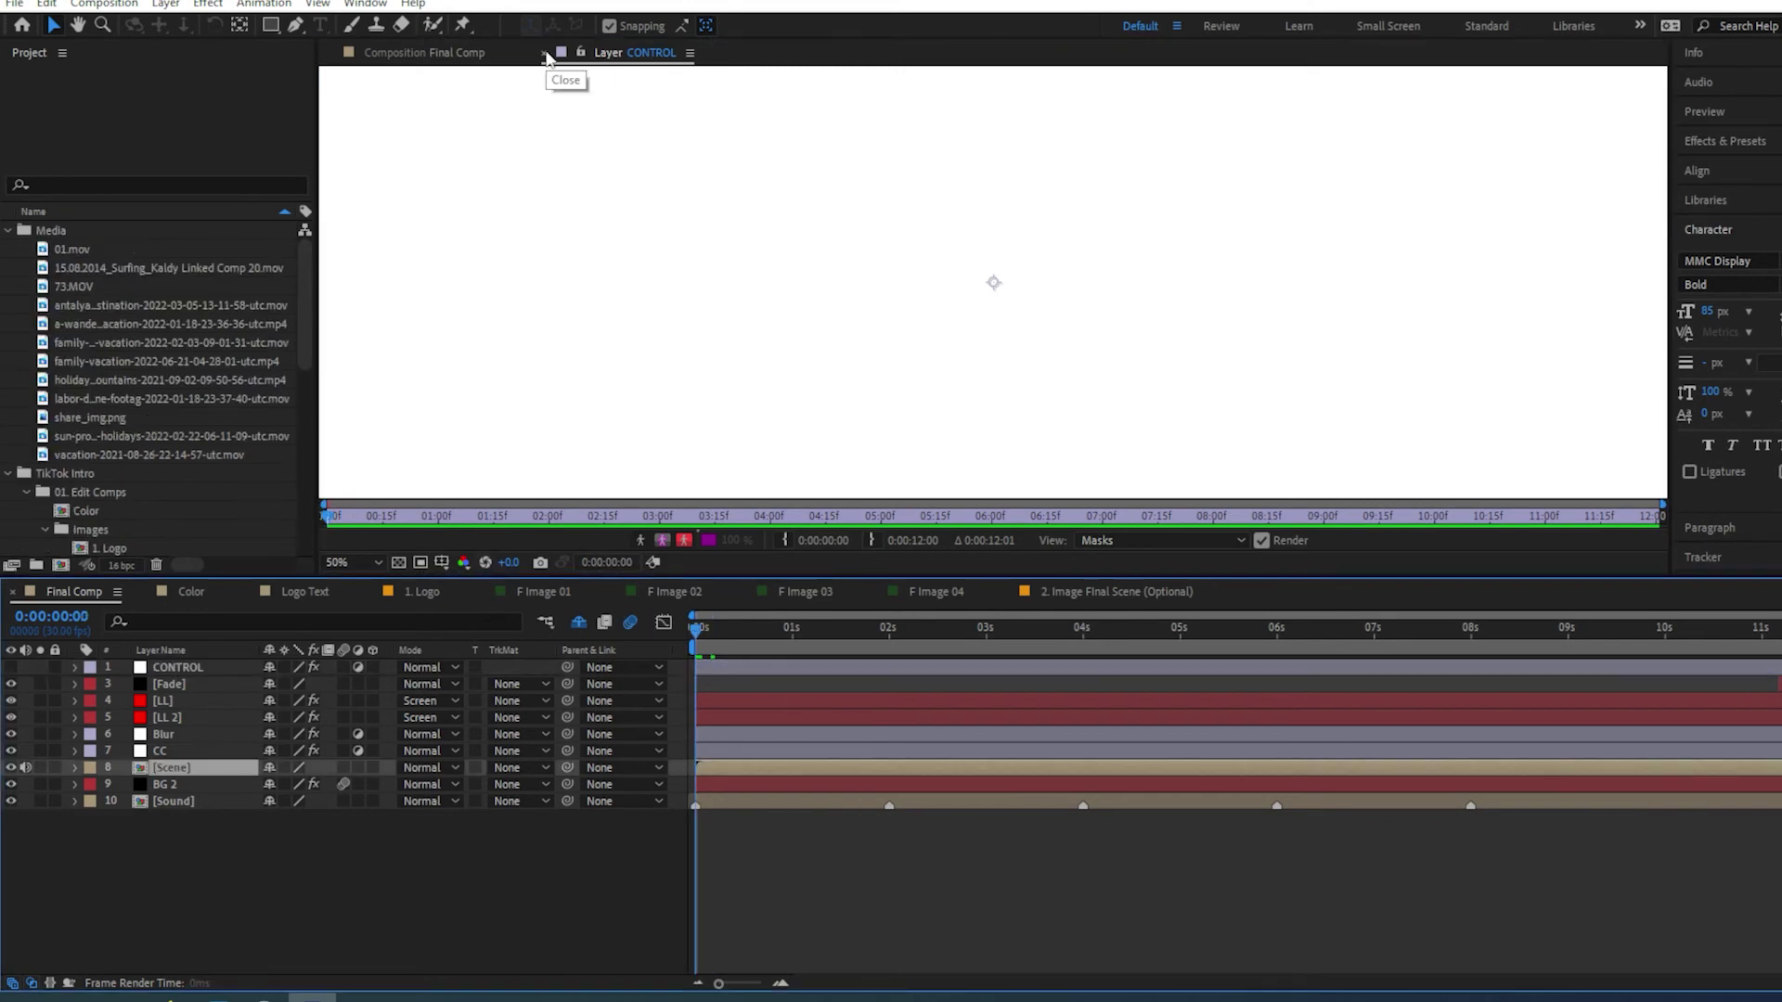
{"action": "left_click", "coordinate": [545, 53]}
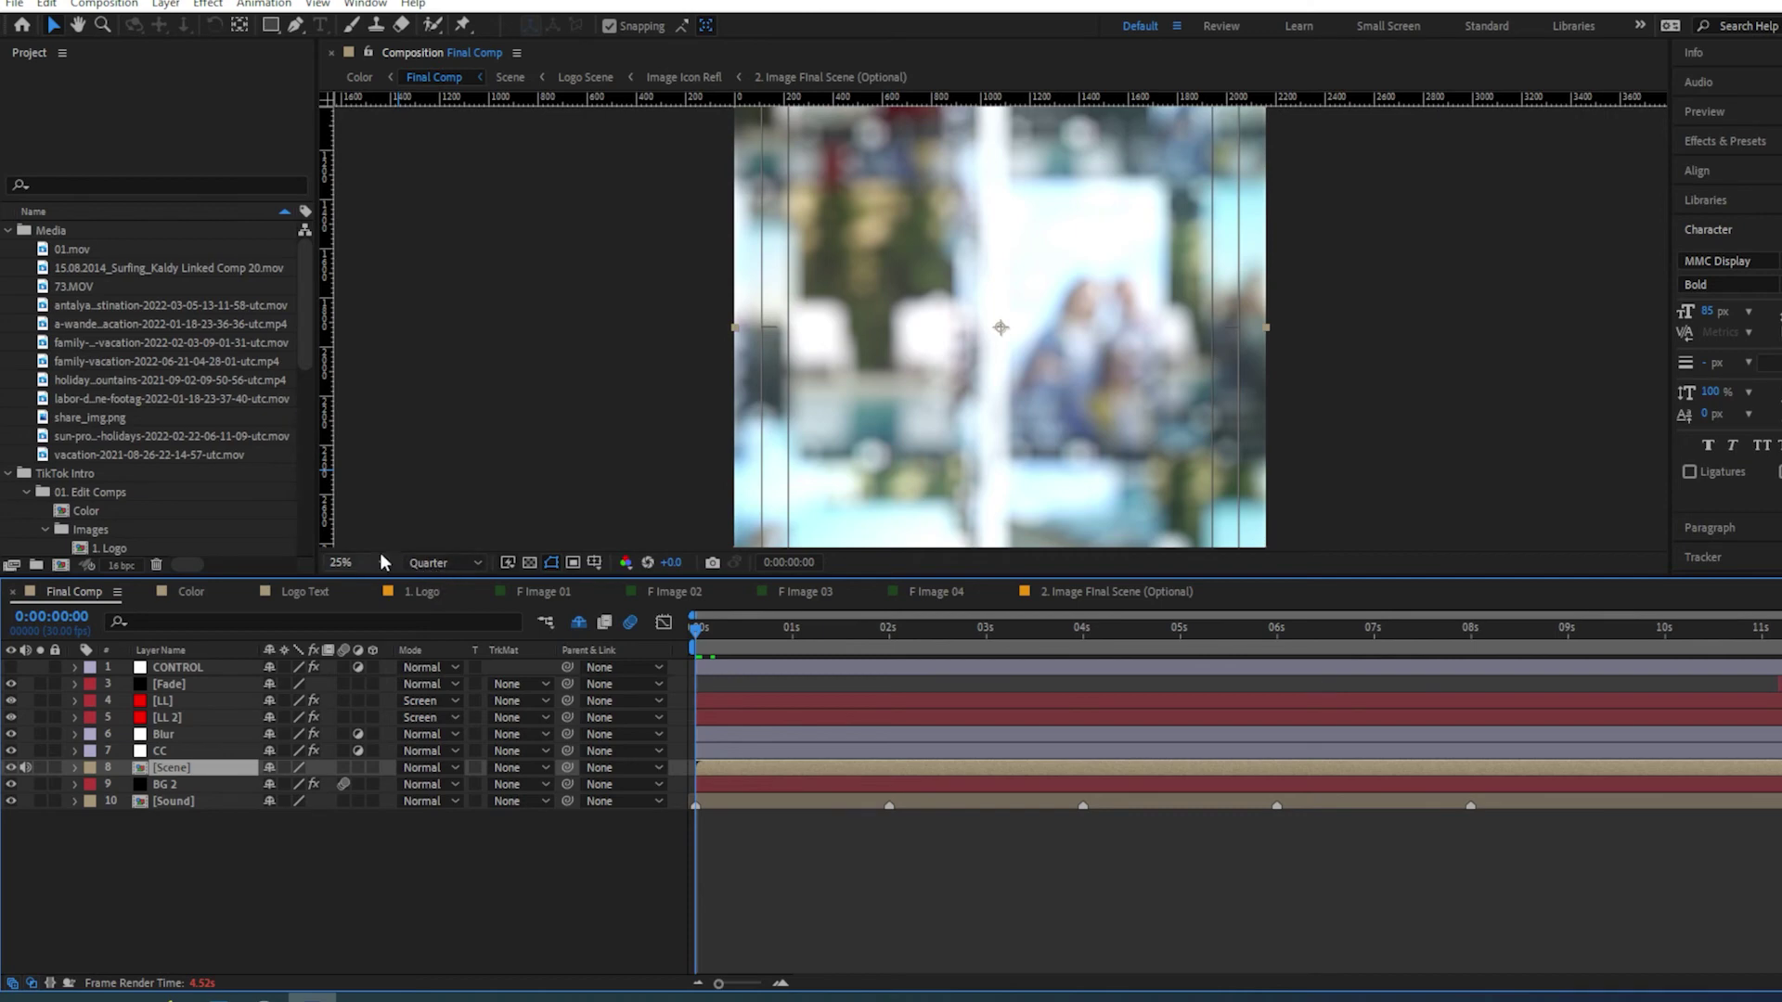
Set viewer magnification to Fit and enlarge the composition viewer panel
{"action": "left_click", "coordinate": [380, 553]}
{"action": "left_click", "coordinate": [366, 611]}
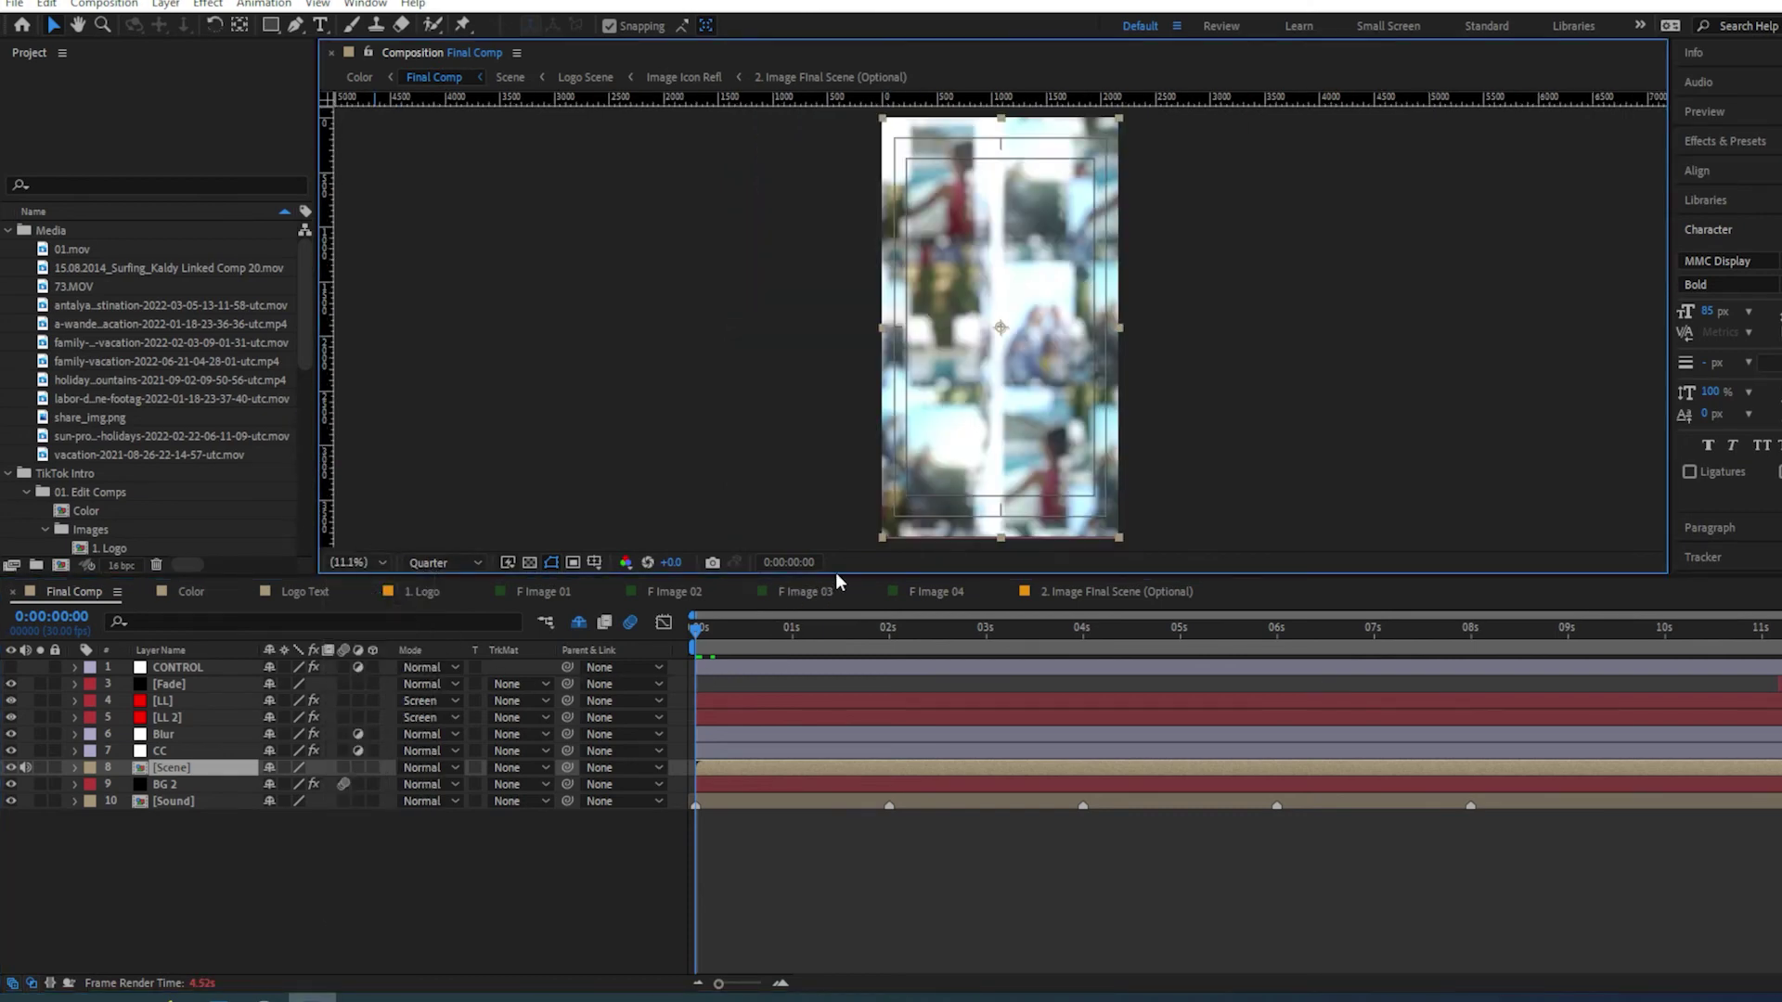
{"action": "left_click_drag", "start_coordinate": [836, 576], "coordinate": [824, 698]}
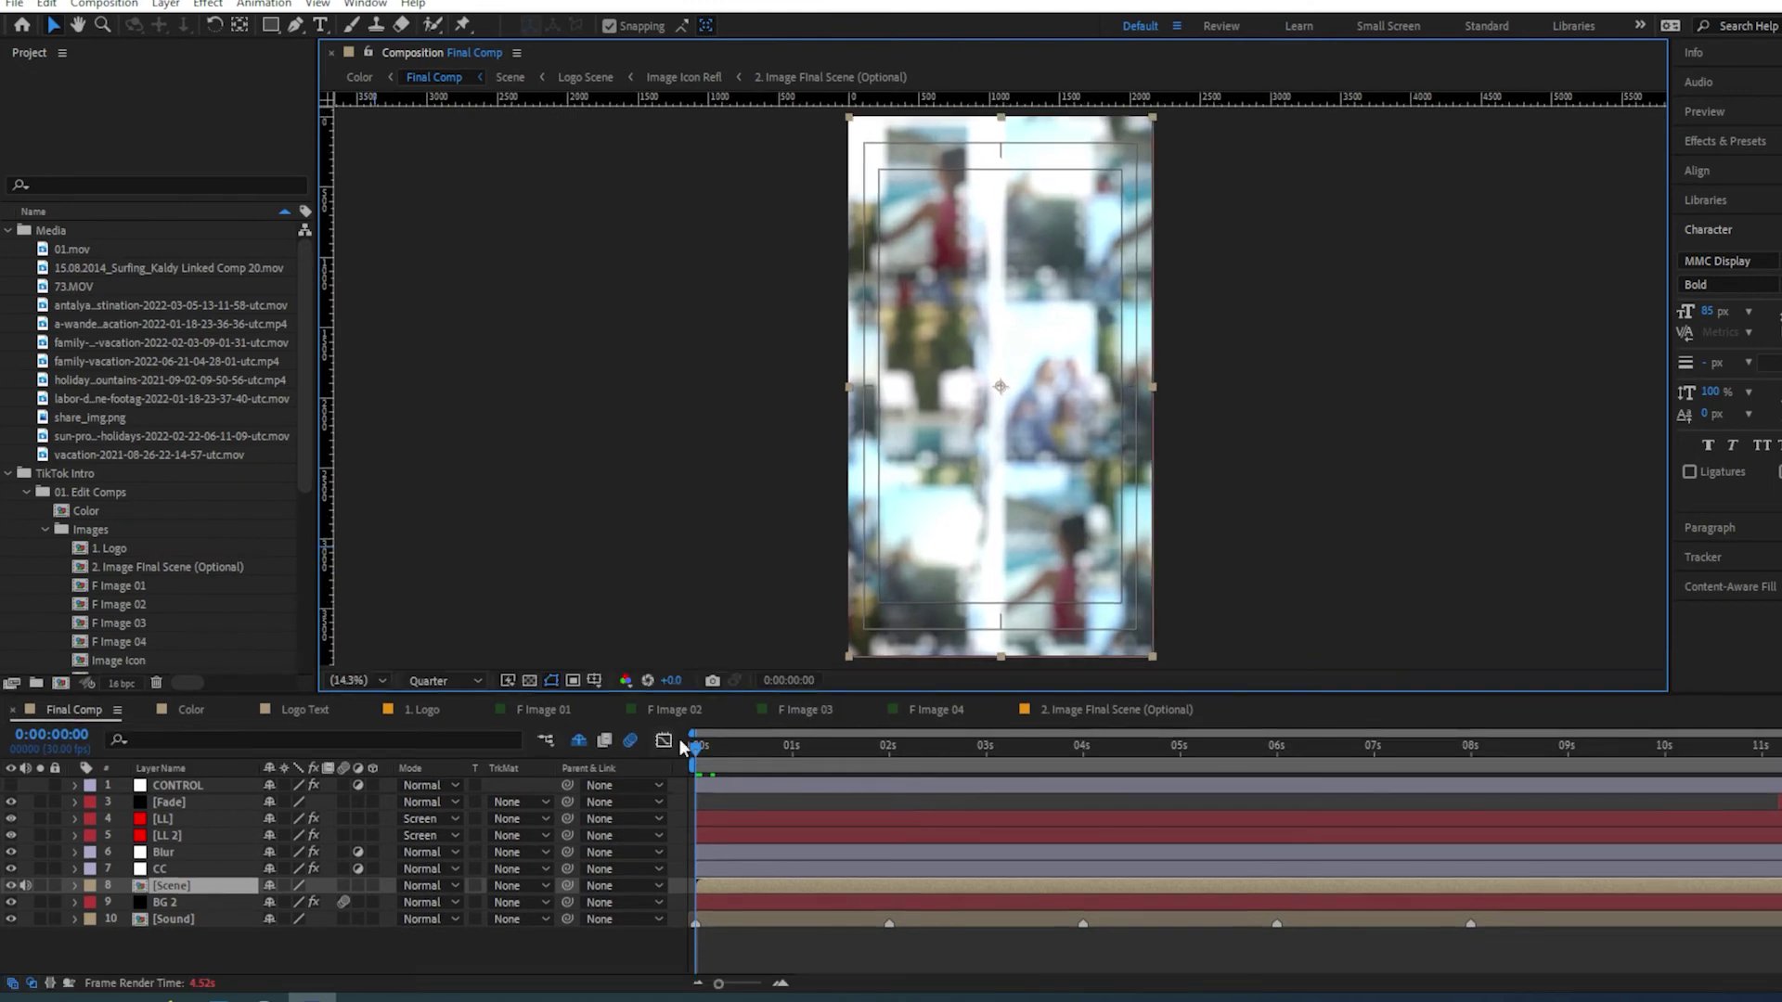
{"action": "key", "text": "ctrl+3"}
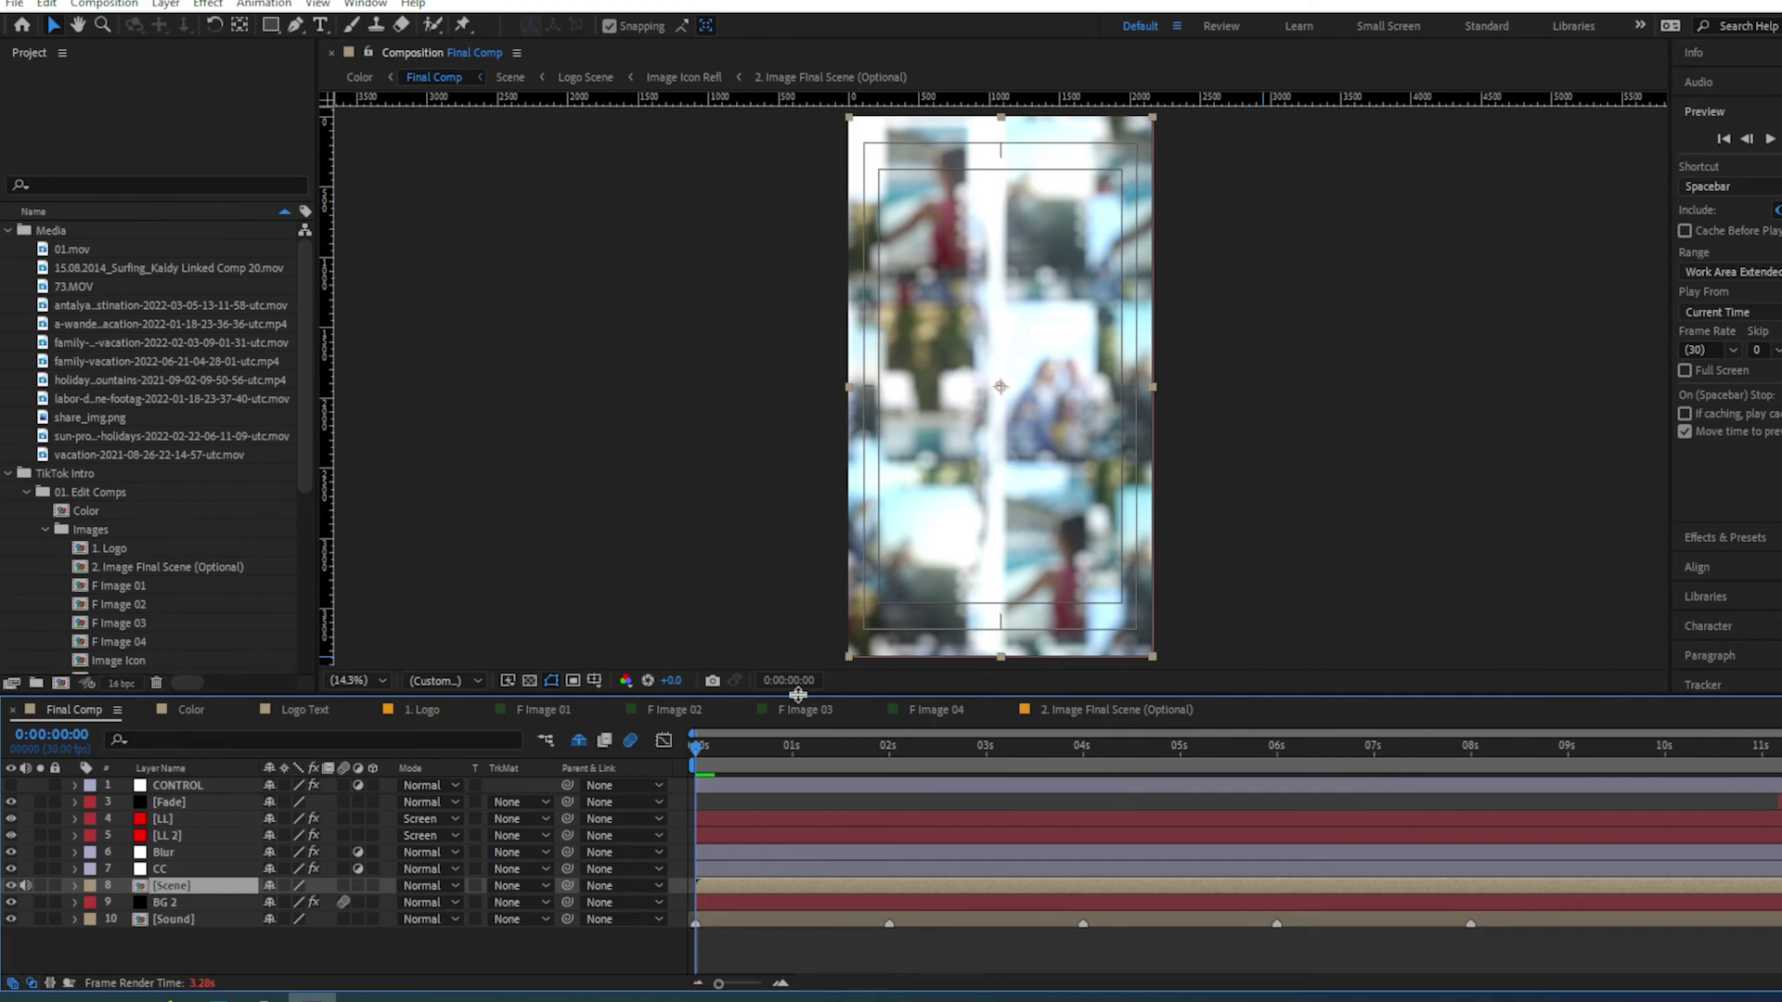
Add Final Comp to the Adobe Media Encoder queue with H.264 format
{"action": "left_click", "coordinate": [104, 4]}
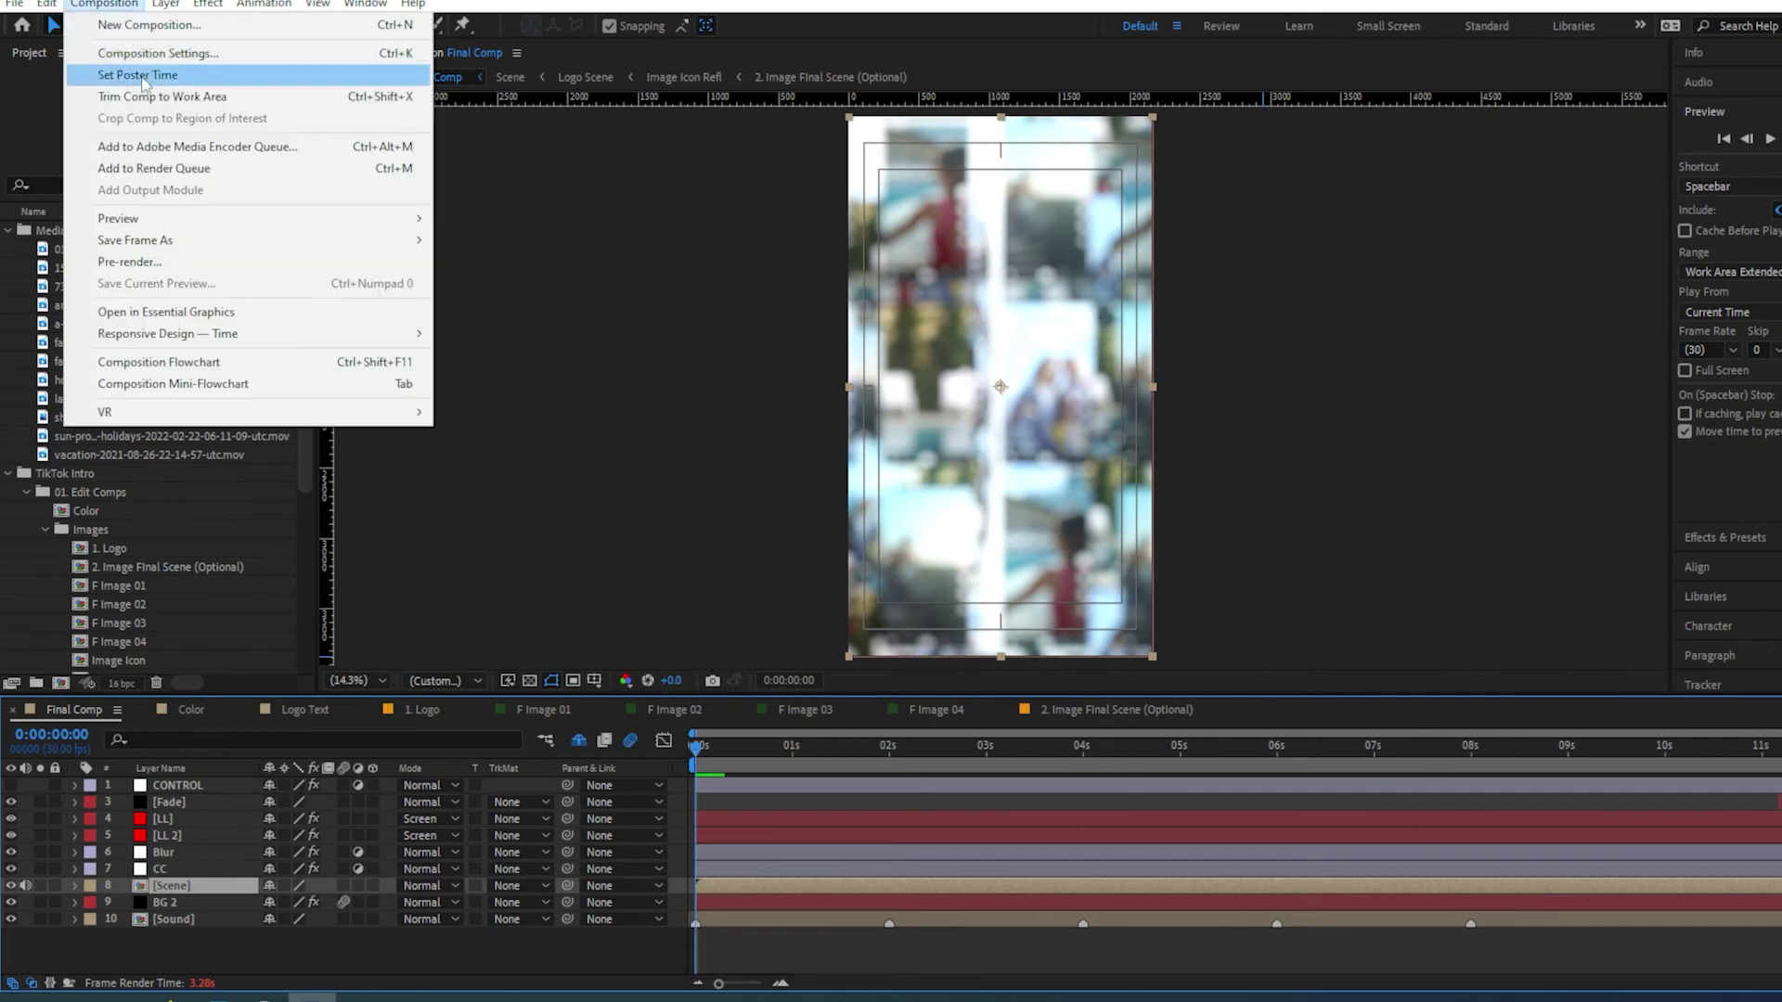
{"action": "left_click", "coordinate": [156, 140]}
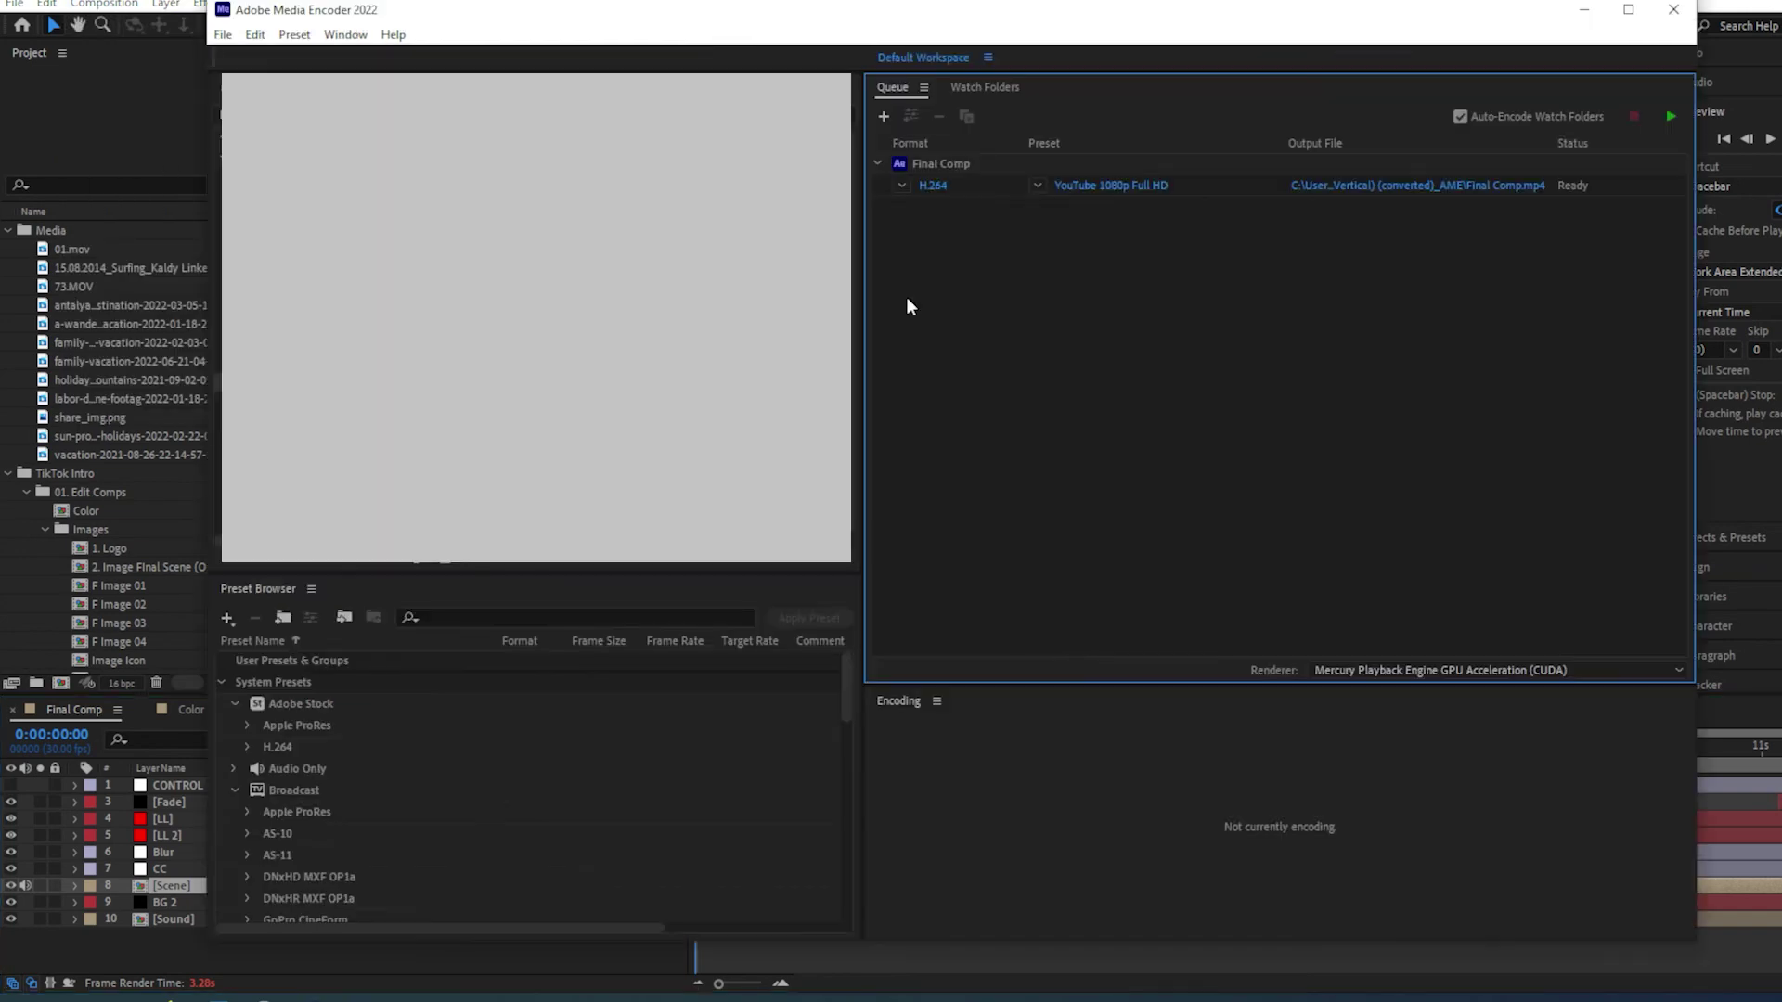
{"action": "left_click", "coordinate": [902, 186]}
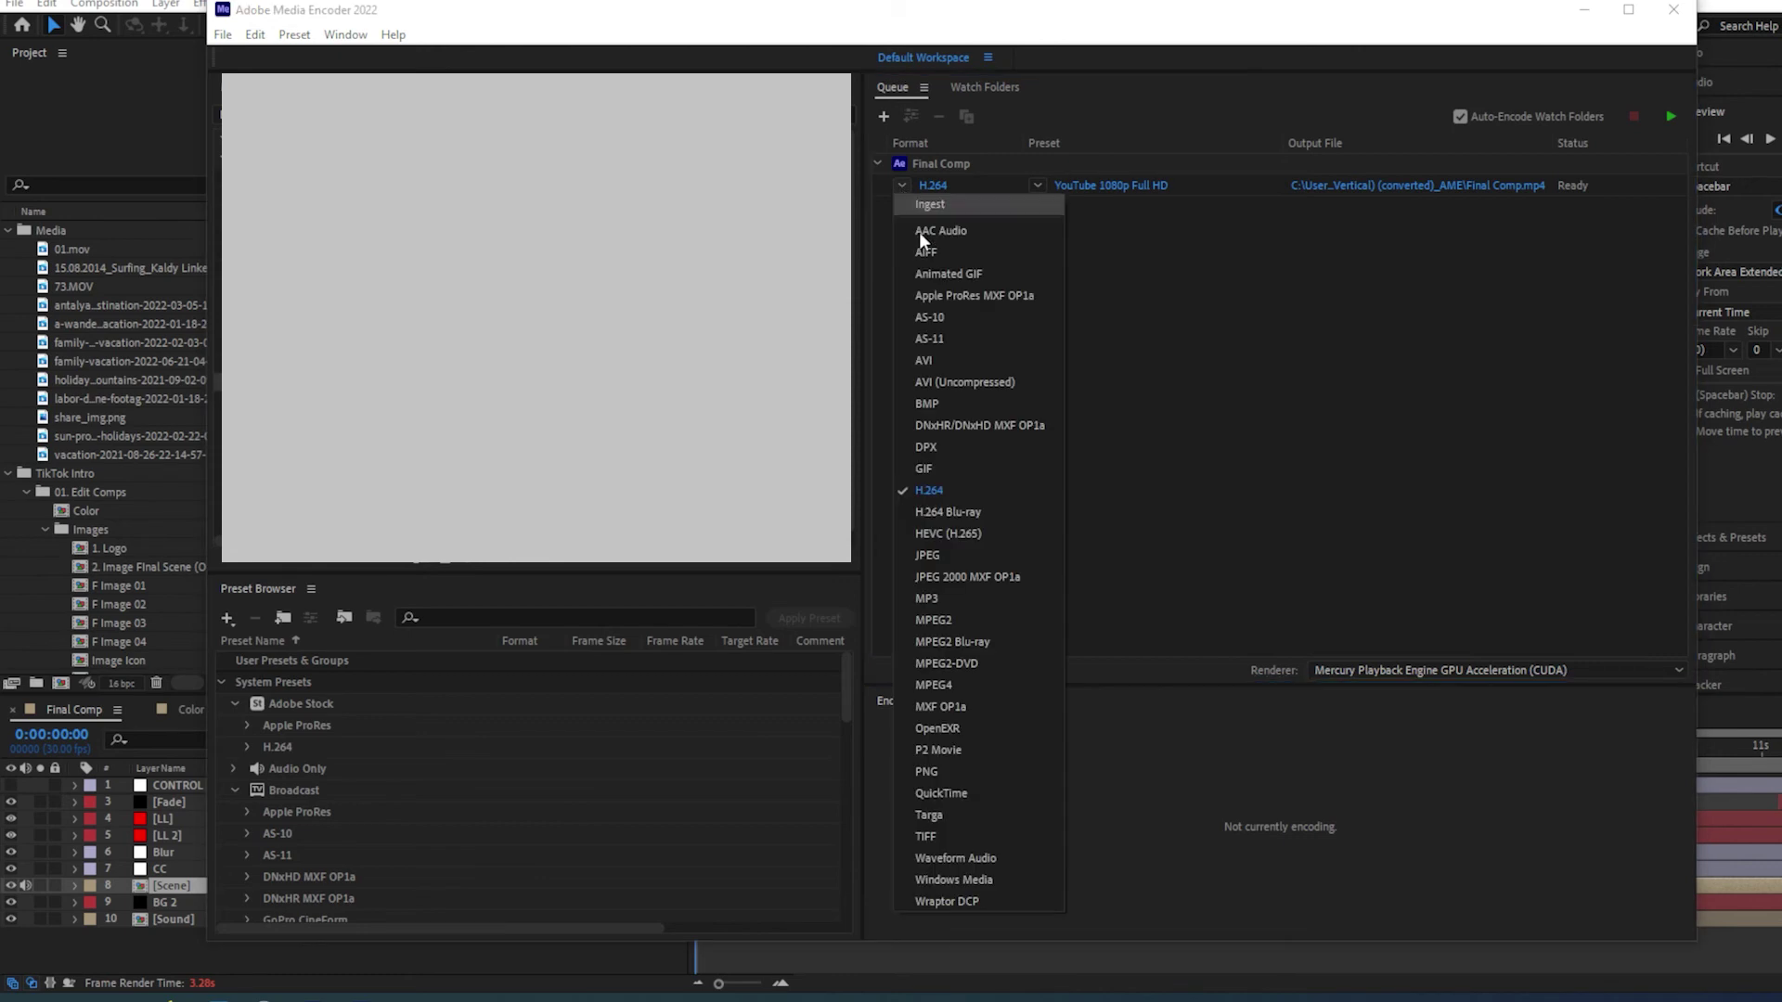
{"action": "left_click", "coordinate": [1193, 418]}
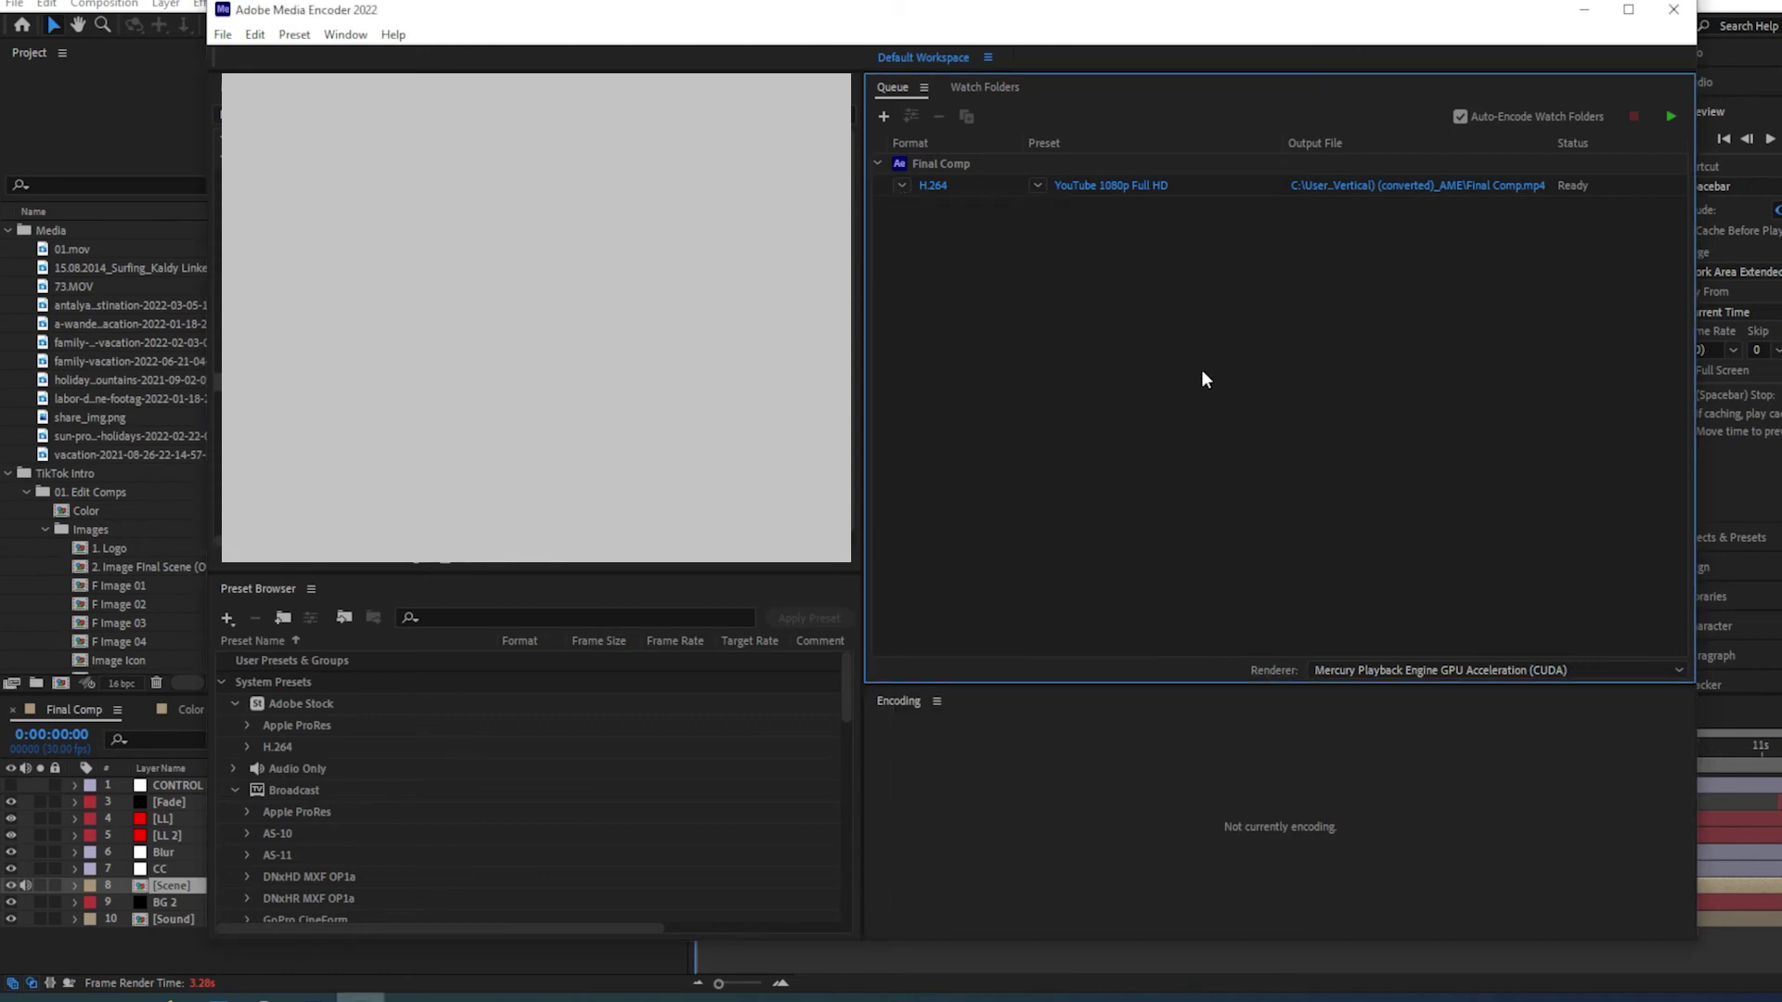
Save the output as TikTok Intro Final Comp.mp4 on the Desktop and start encoding
{"action": "left_click", "coordinate": [1363, 186]}
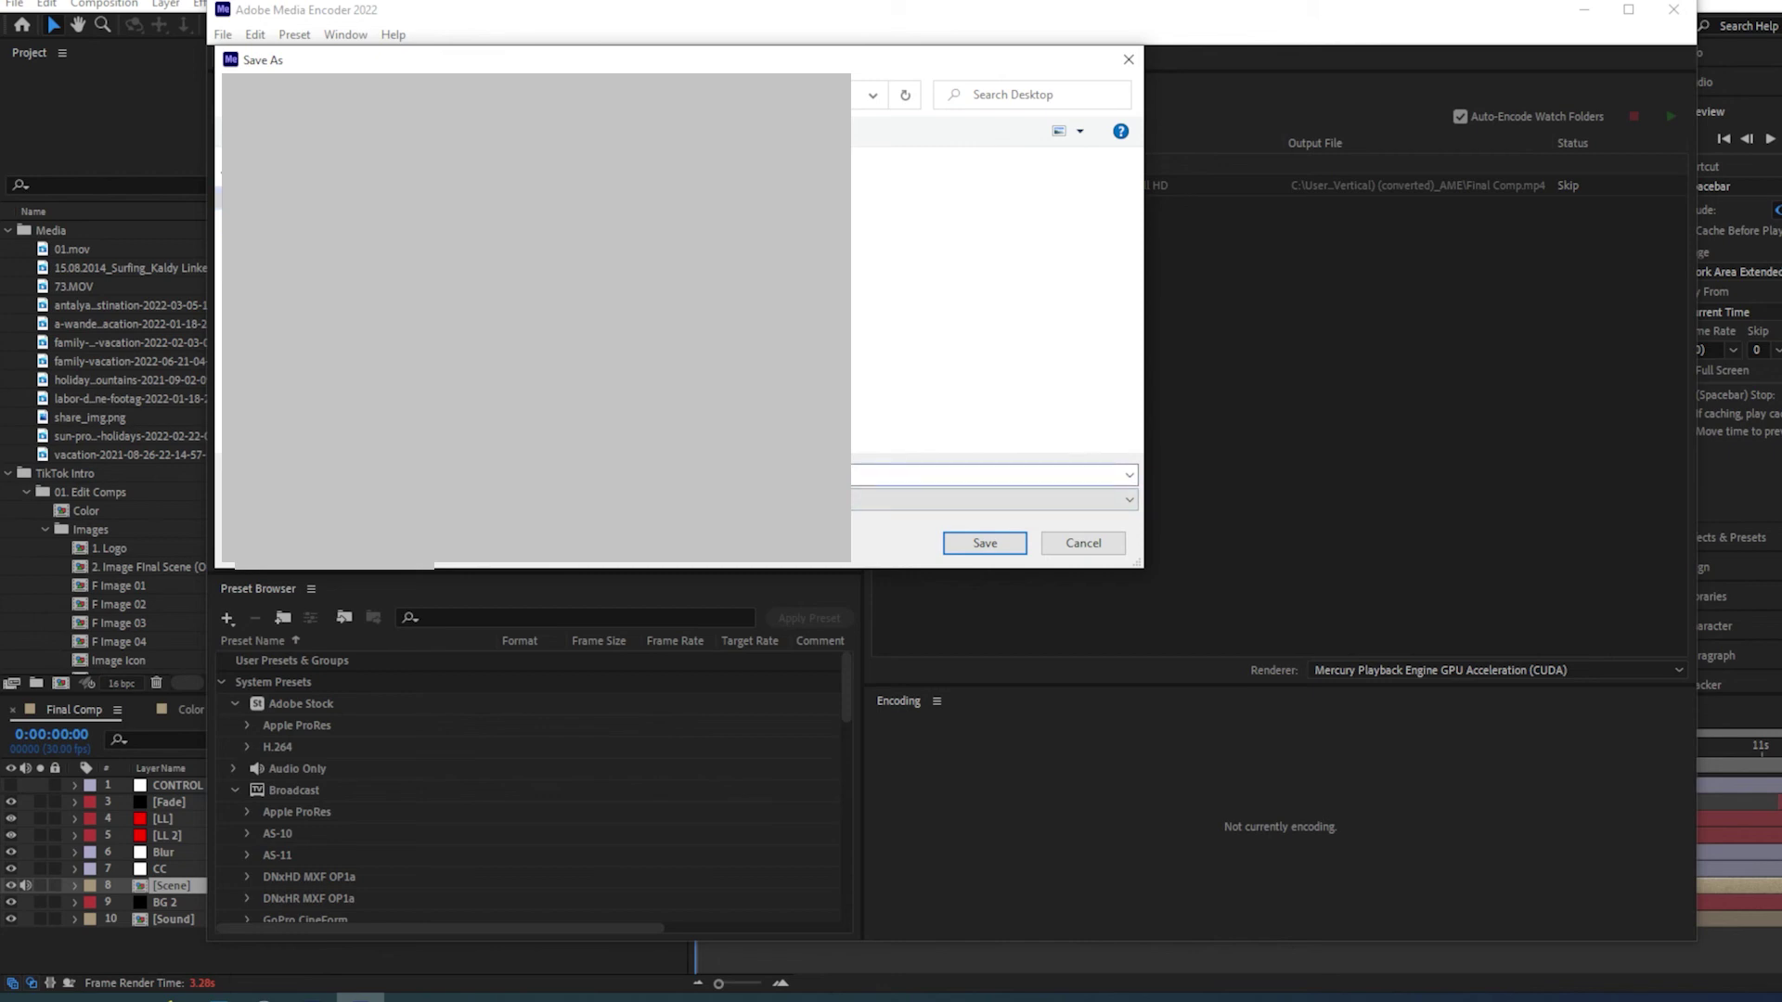
{"action": "key", "text": "Return"}
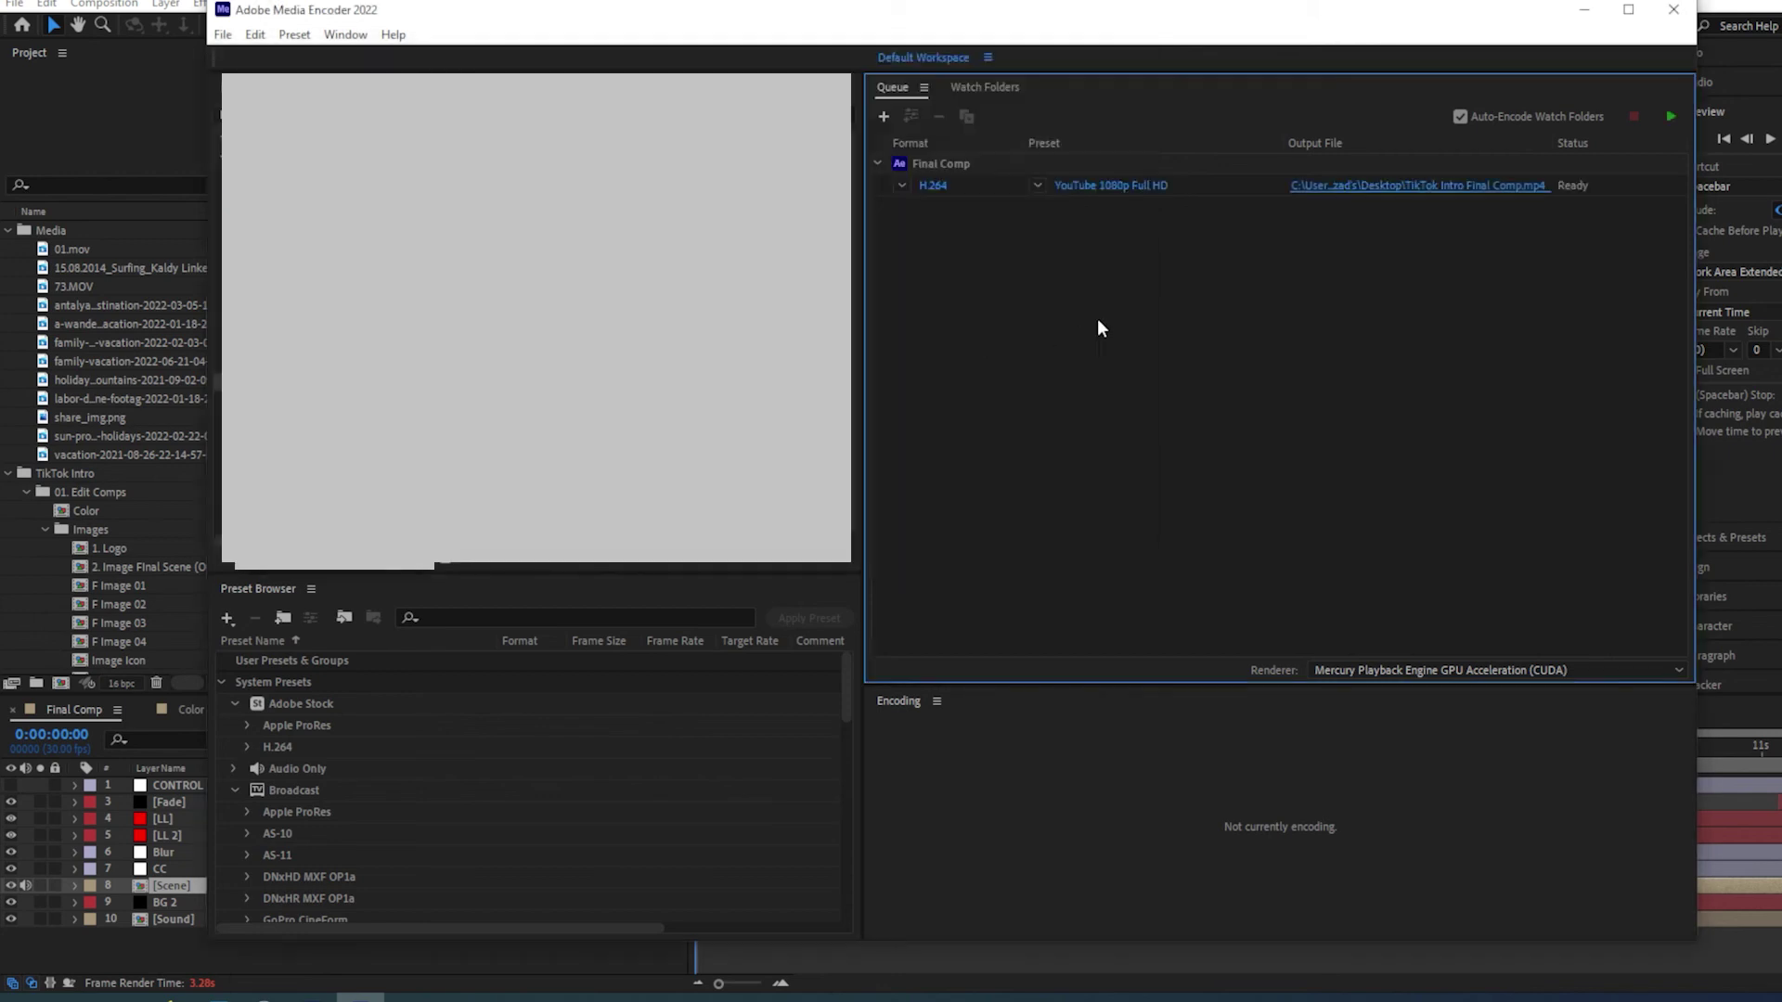
{"action": "key", "text": "Return"}
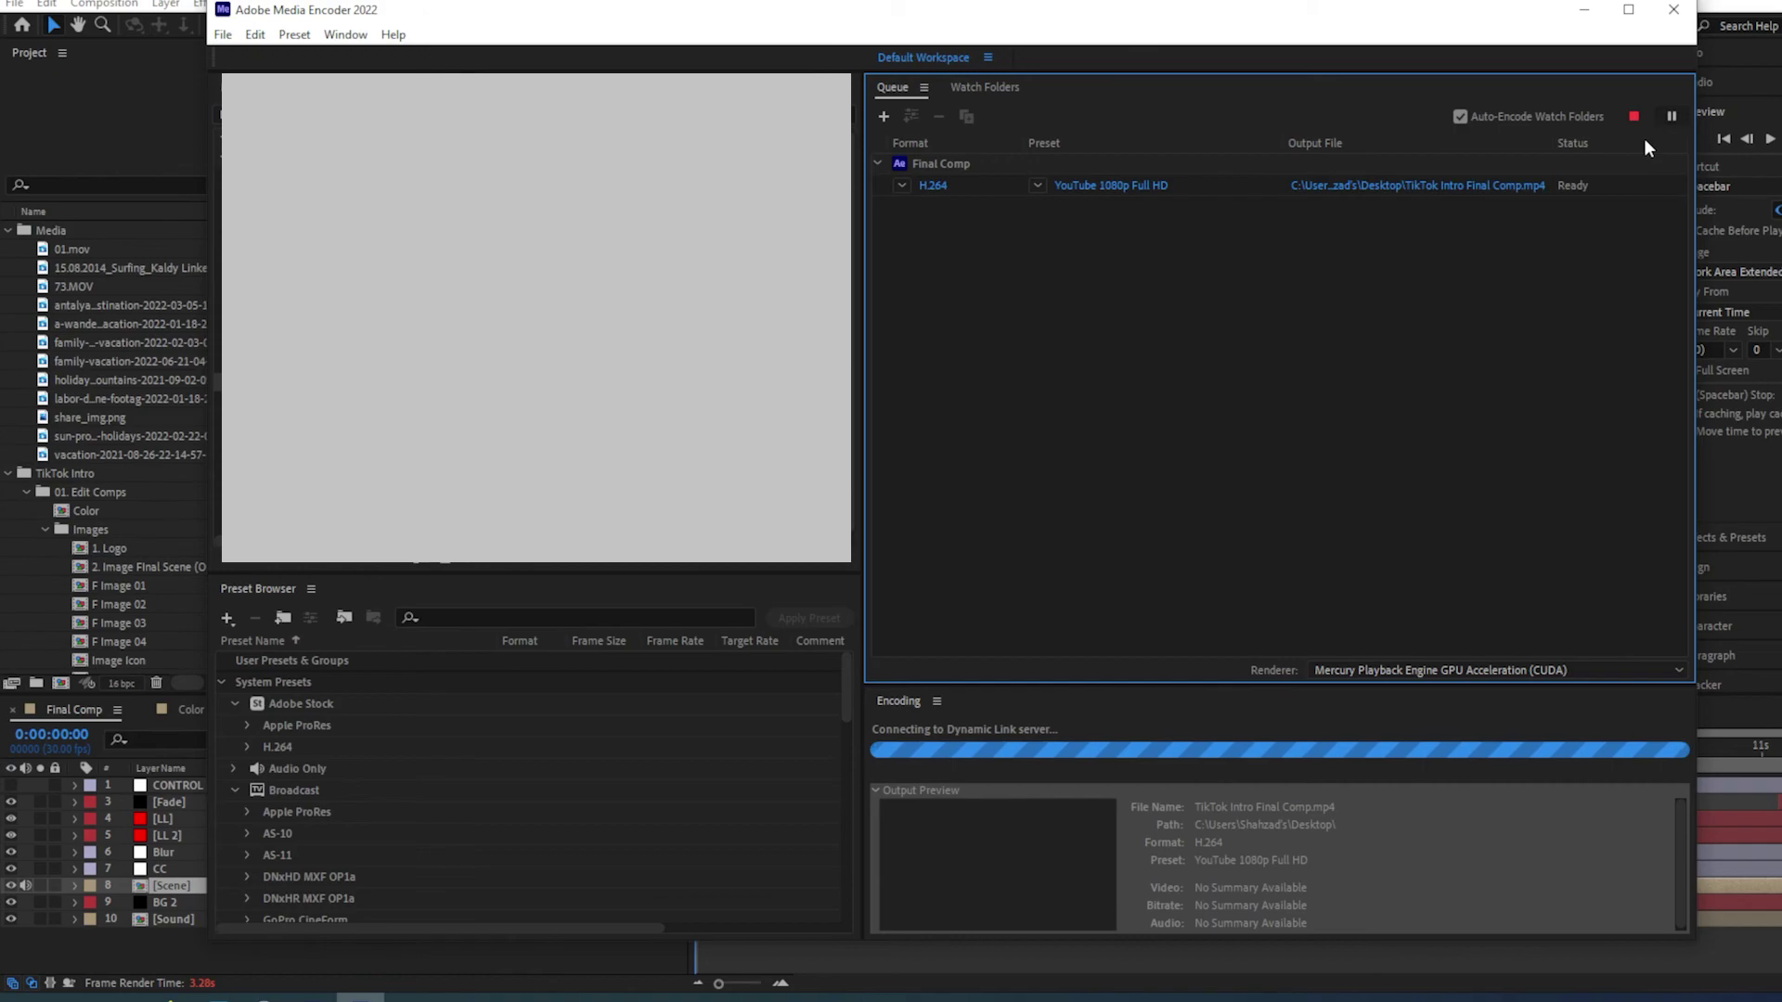